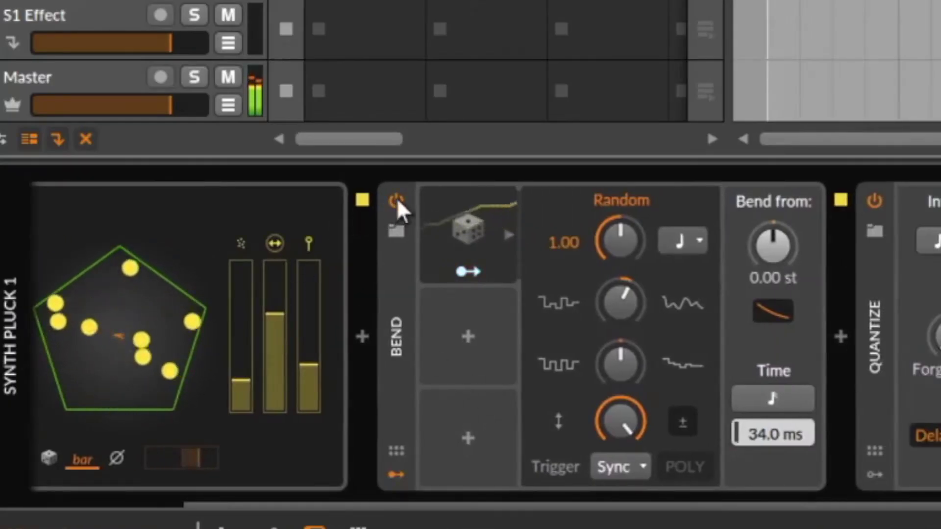
# Bypass the Bend device to hear the chain without it, and re-enable it.
pyautogui.click(397, 202)
pyautogui.moveTo(739, 508); pyautogui.dragTo(334, 486)
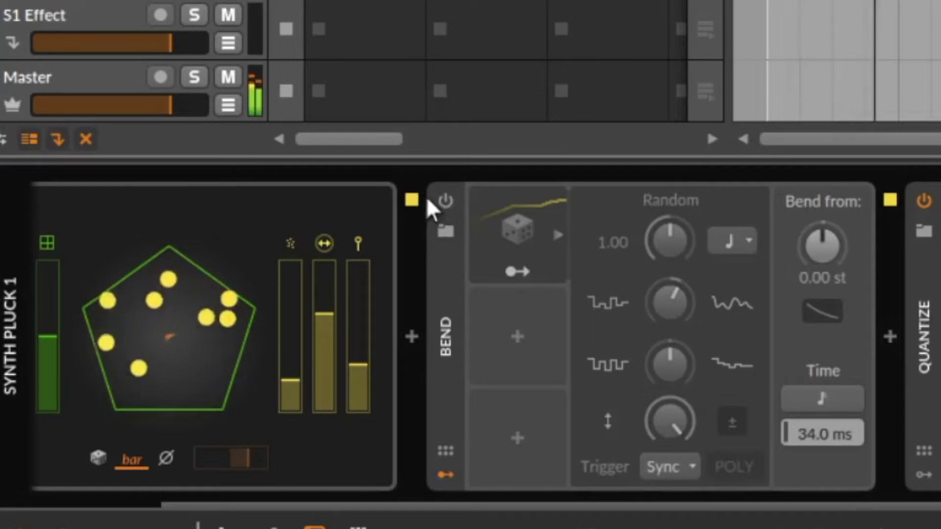
pyautogui.click(446, 201)
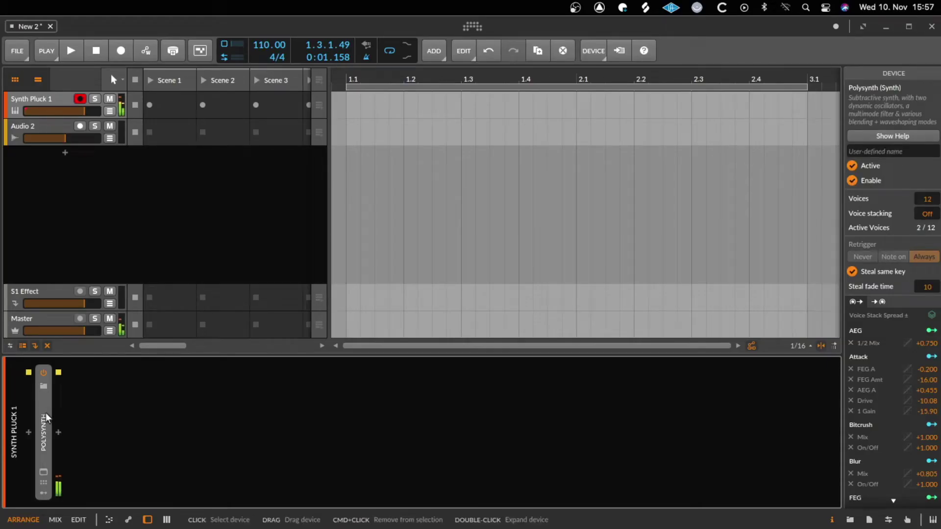
# Glance at the Polysynth's controls and insert the Ricochet note effect in front of it.
pyautogui.doubleClick(49, 431)
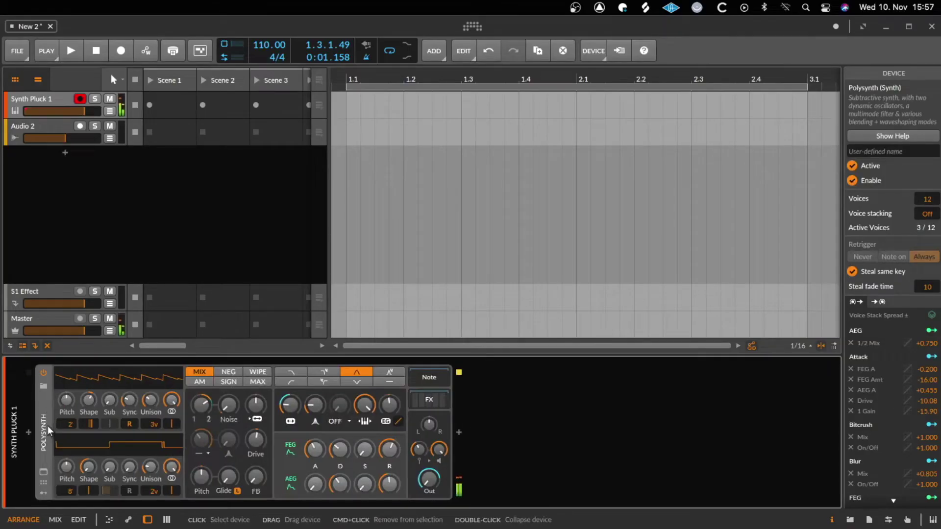
pyautogui.doubleClick(46, 431)
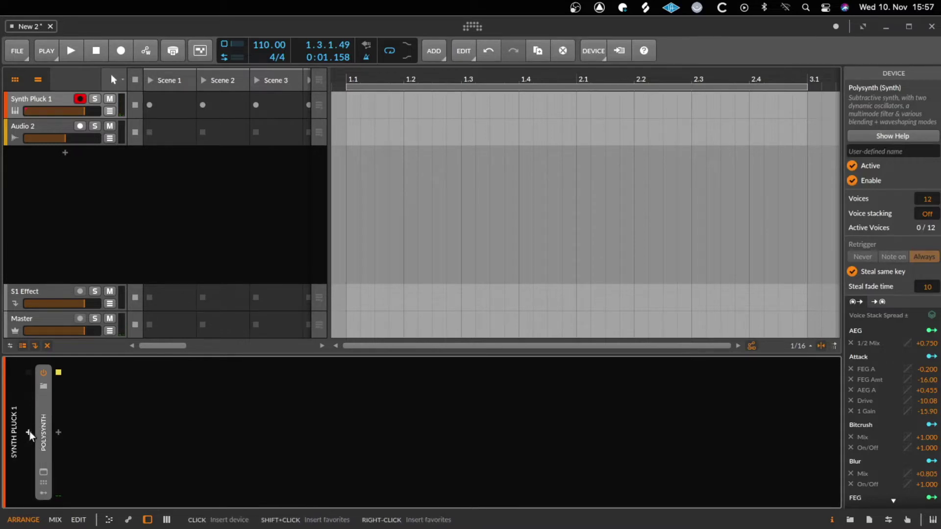
pyautogui.click(28, 433)
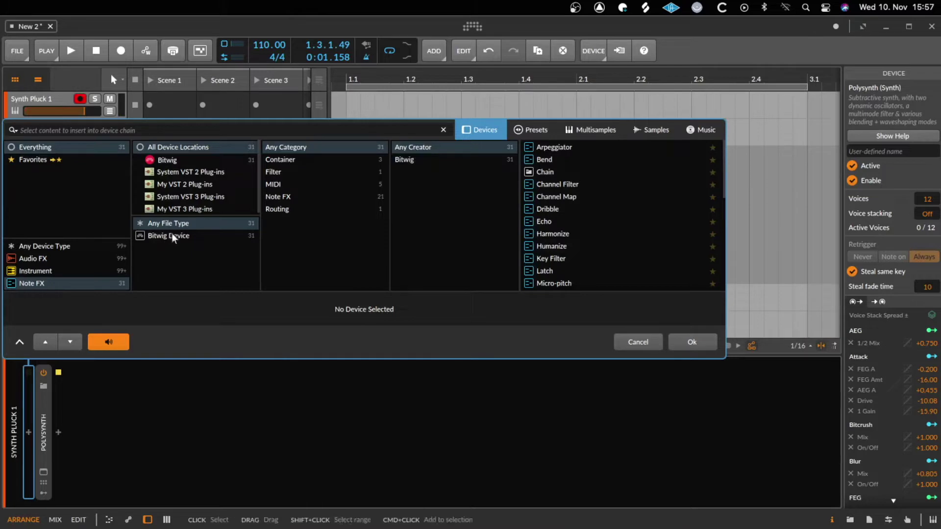
pyautogui.scroll(-6, 647, 245)
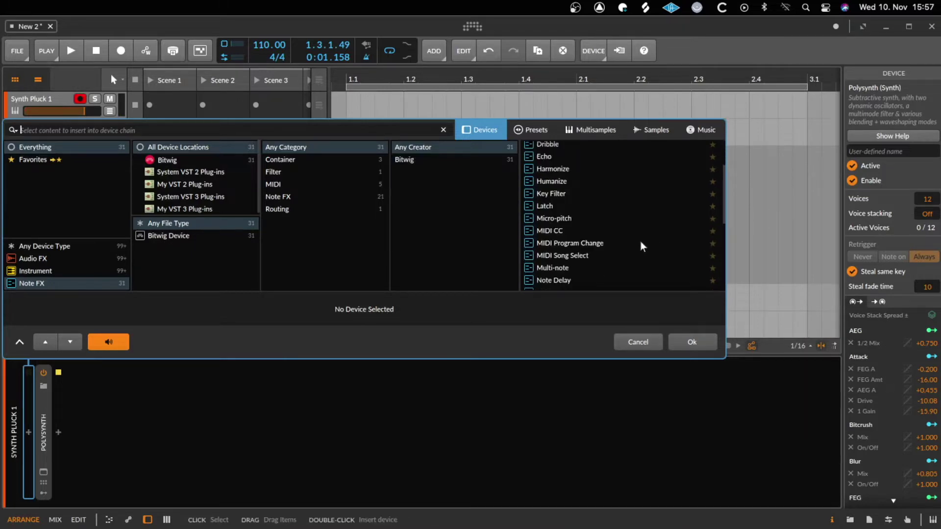
pyautogui.scroll(5, 640, 242)
pyautogui.scroll(-5, 634, 237)
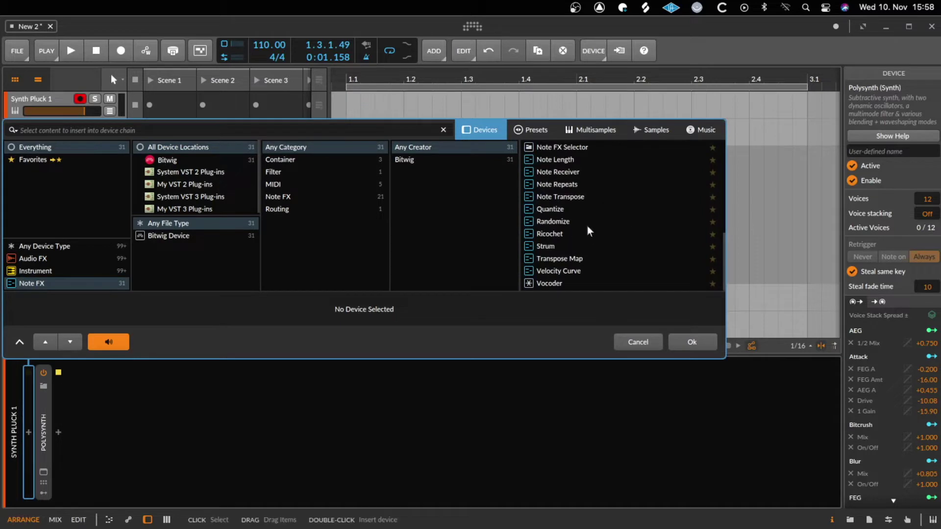
pyautogui.doubleClick(563, 238)
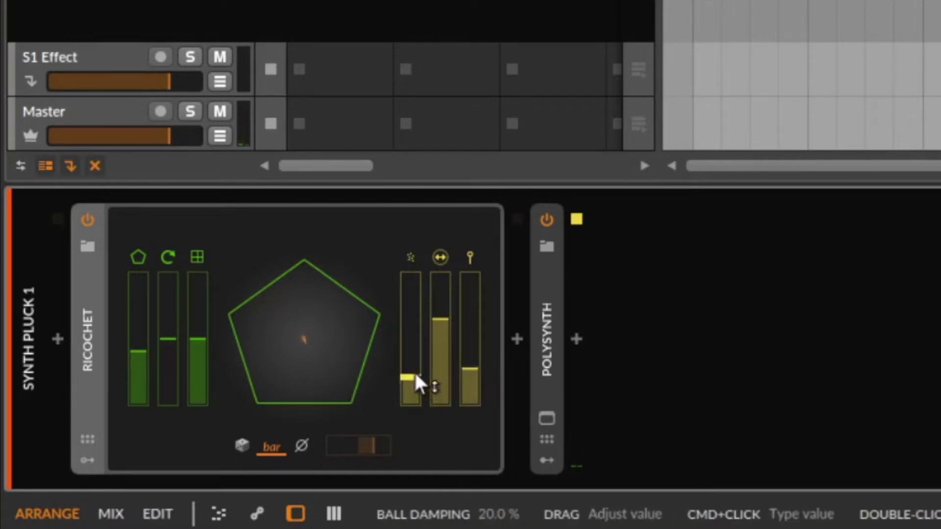
# Tune Ricochet's balls: try damping at 0 % and high before settling low, set Ball Speed to 939 %, and slightly enlarge Ball Radius.
pyautogui.moveTo(411, 375); pyautogui.dragTo(410, 402)
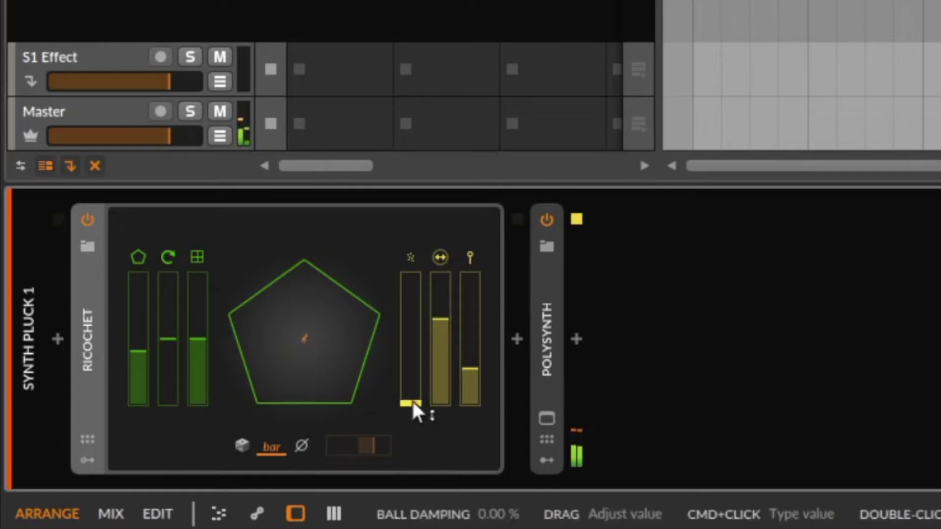
pyautogui.moveTo(413, 403); pyautogui.dragTo(414, 344)
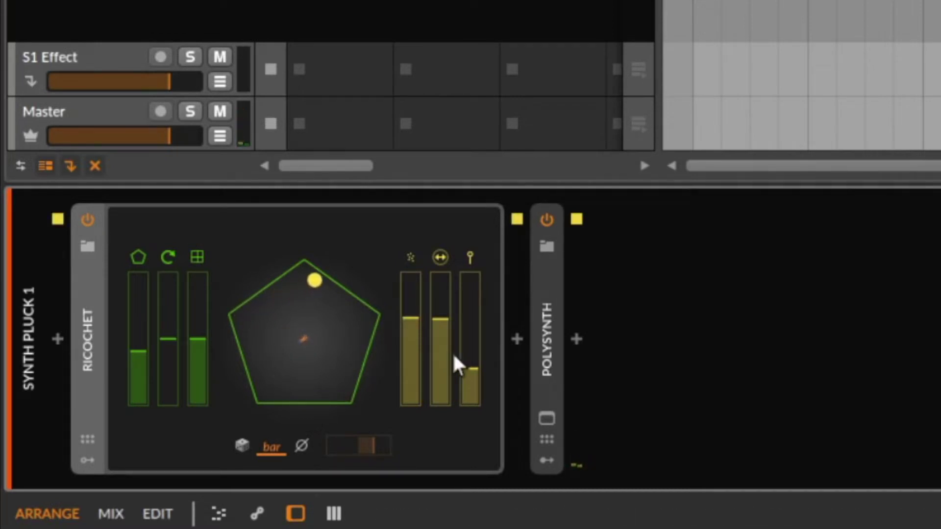
pyautogui.moveTo(413, 319); pyautogui.dragTo(412, 385)
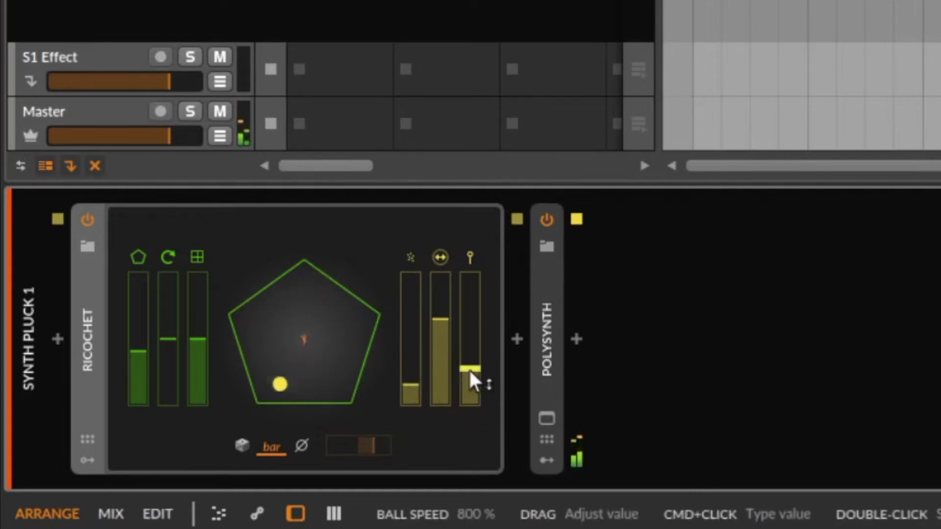
pyautogui.moveTo(469, 368)
pyautogui.mouseDown()
pyautogui.moveTo(469, 303)
pyautogui.moveTo(469, 365)
pyautogui.mouseUp()
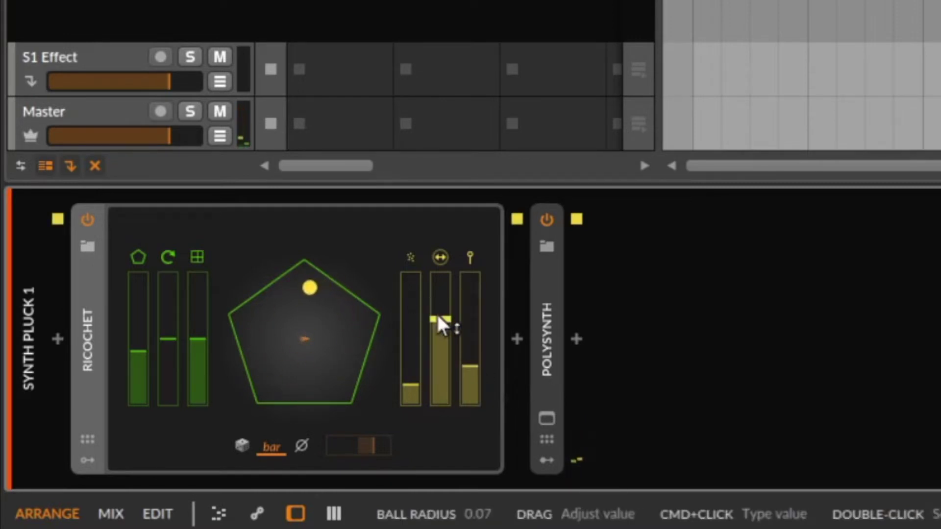
pyautogui.moveTo(439, 317)
pyautogui.mouseDown()
pyautogui.moveTo(438, 276)
pyautogui.moveTo(438, 405)
pyautogui.moveTo(438, 327)
pyautogui.mouseUp()
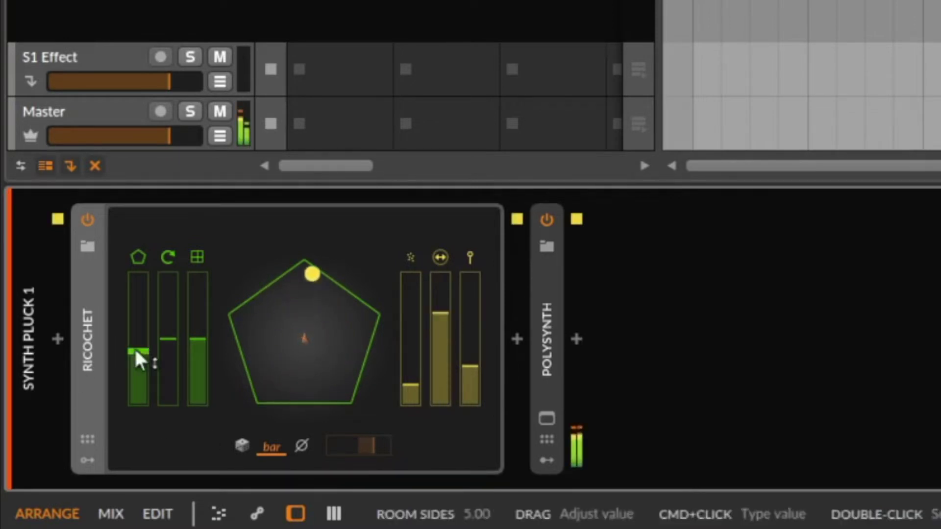
# Reshape the Ricochet room to about six sides, with slight negative rotation and a lower value for the grid-marked room setting.
pyautogui.moveTo(145, 347)
pyautogui.mouseDown()
pyautogui.moveTo(145, 403)
pyautogui.moveTo(145, 273)
pyautogui.moveTo(145, 335)
pyautogui.mouseUp()
pyautogui.moveTo(206, 338); pyautogui.dragTo(168, 344)
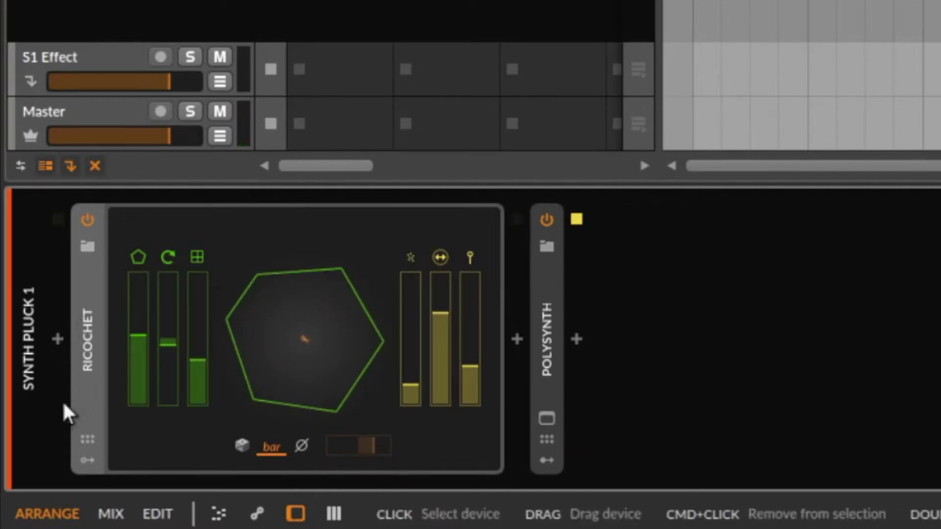
# Insert Multi-note in front of Ricochet and disable its +12, +7 and -12 notes.
pyautogui.click(57, 339)
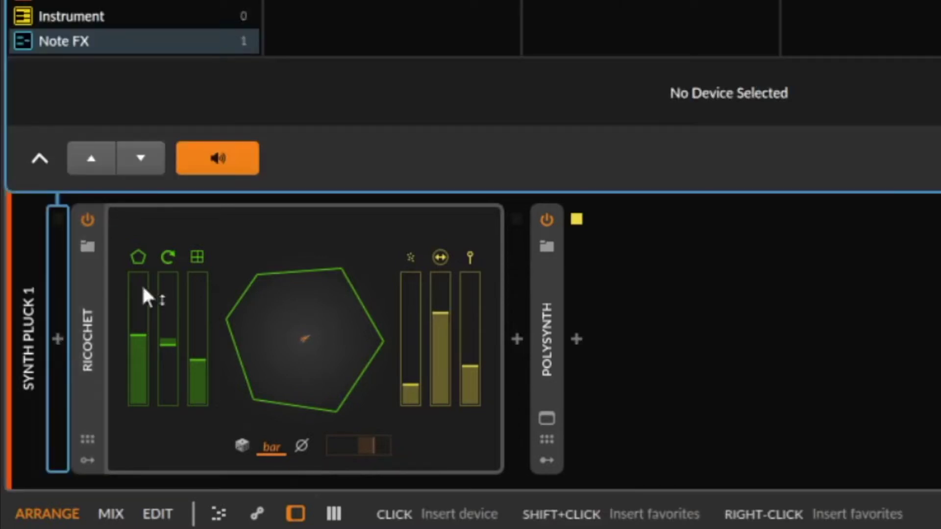
pyautogui.press('Return')
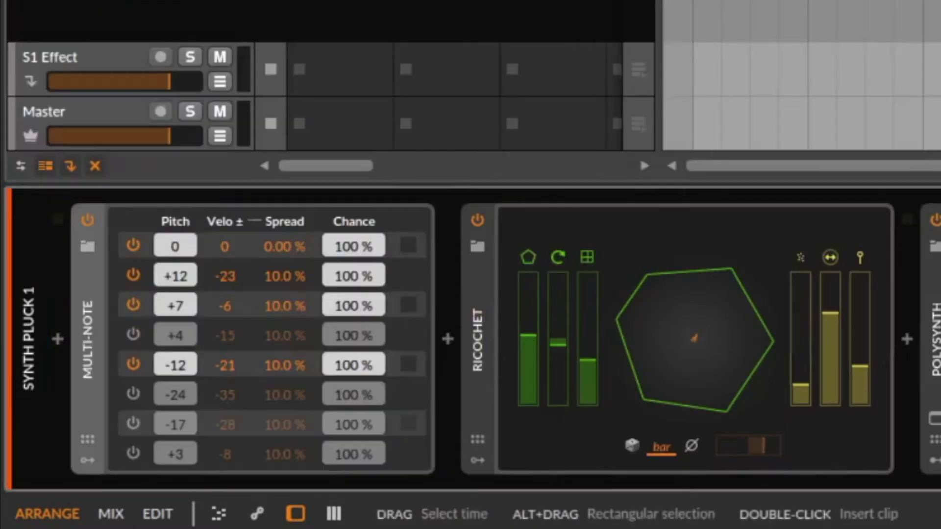
pyautogui.click(133, 363)
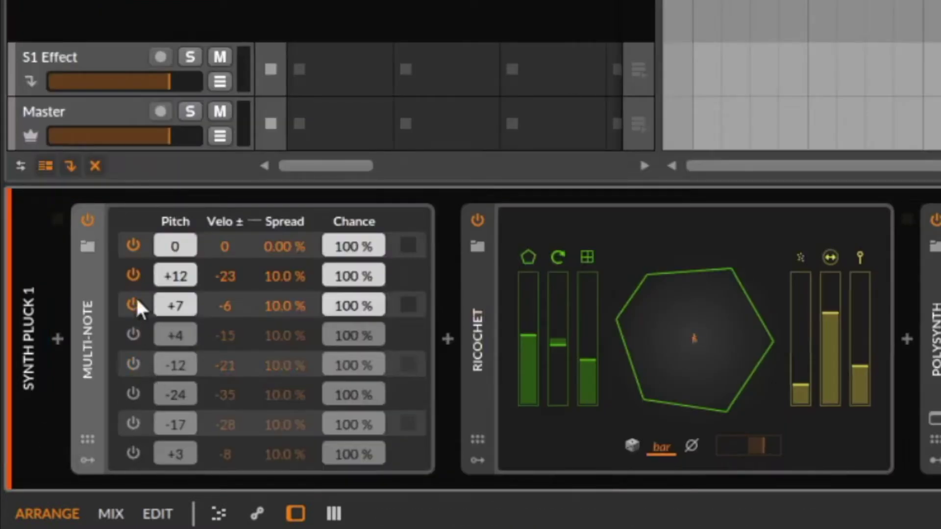
pyautogui.click(133, 305)
pyautogui.click(132, 275)
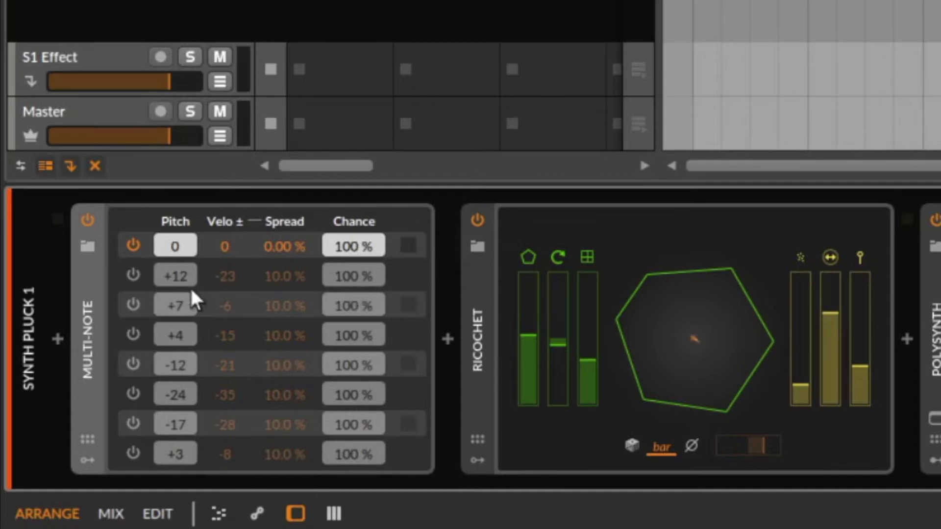
# Bypass Ricochet, audition Multi-note's +12 note, and leave only the +7 note enabled on top of the root.
pyautogui.click(484, 216)
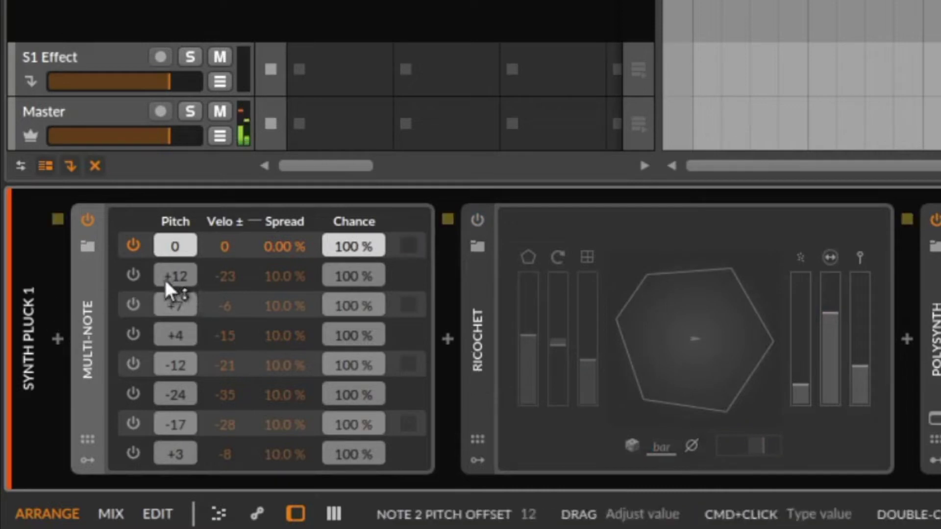
pyautogui.click(135, 273)
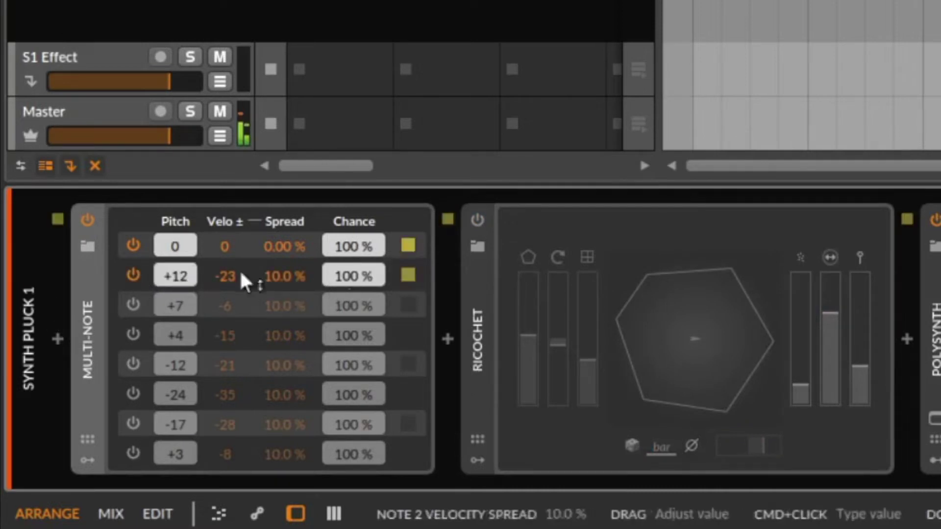
pyautogui.click(133, 273)
pyautogui.click(135, 303)
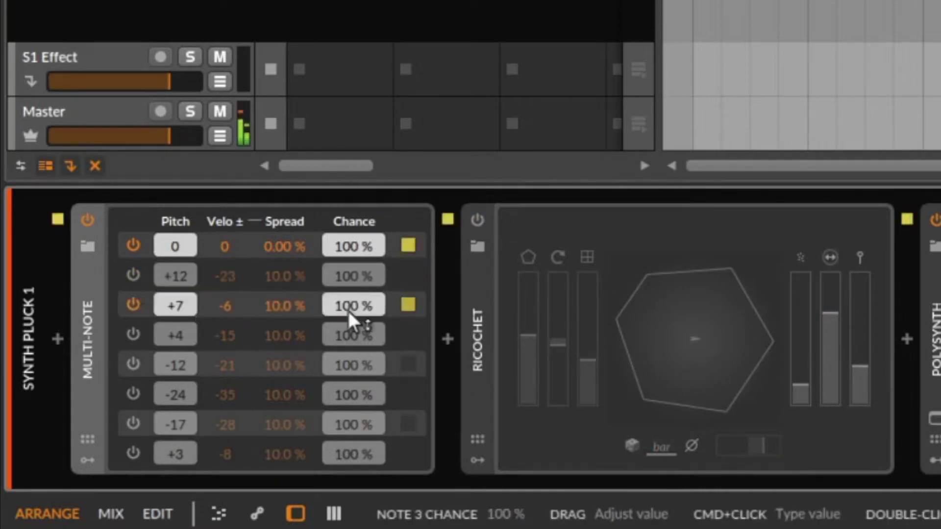
# Try a 50 % chance on the +7 note and return it to 100 %.
pyautogui.moveTo(354, 306); pyautogui.dragTo(353, 333)
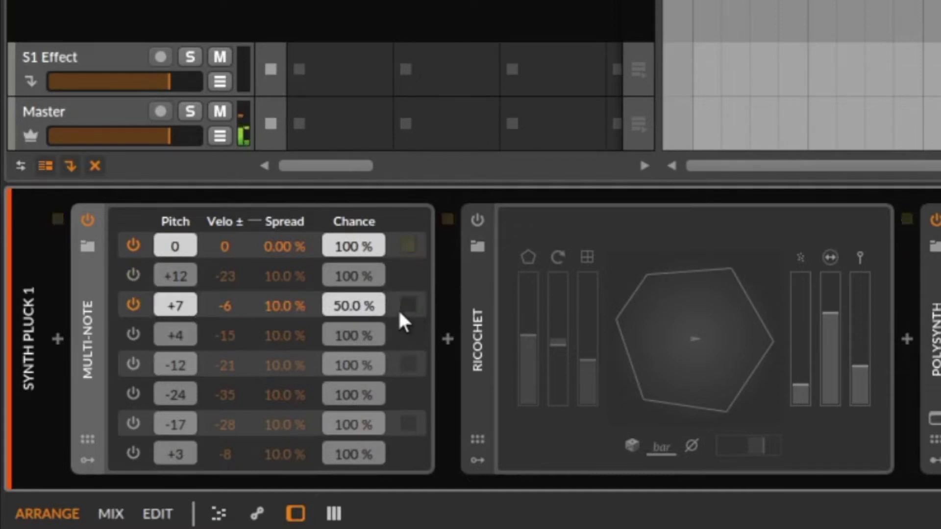
pyautogui.moveTo(343, 309); pyautogui.dragTo(343, 275)
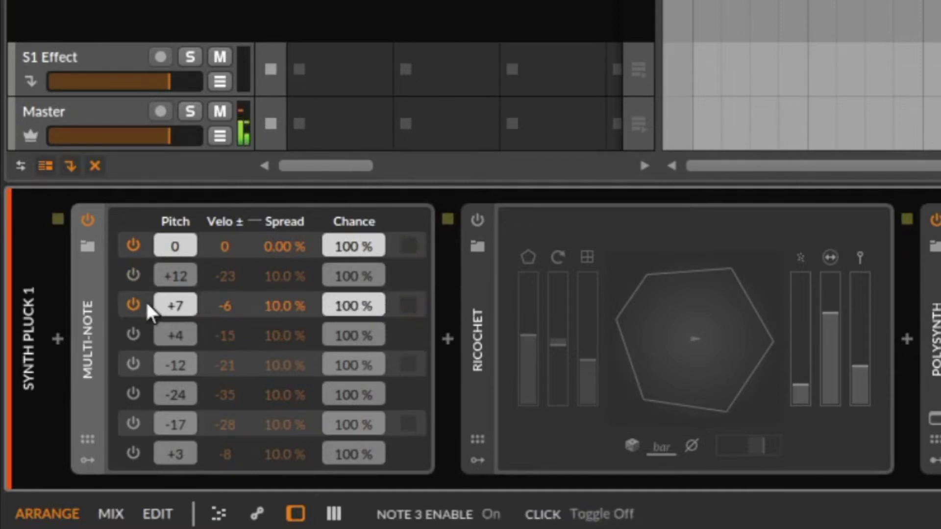
# Re-enable Ricochet and enable Multi-note's +12 note and its fourth note, with the fourth note's pitch set to +3.
pyautogui.click(478, 220)
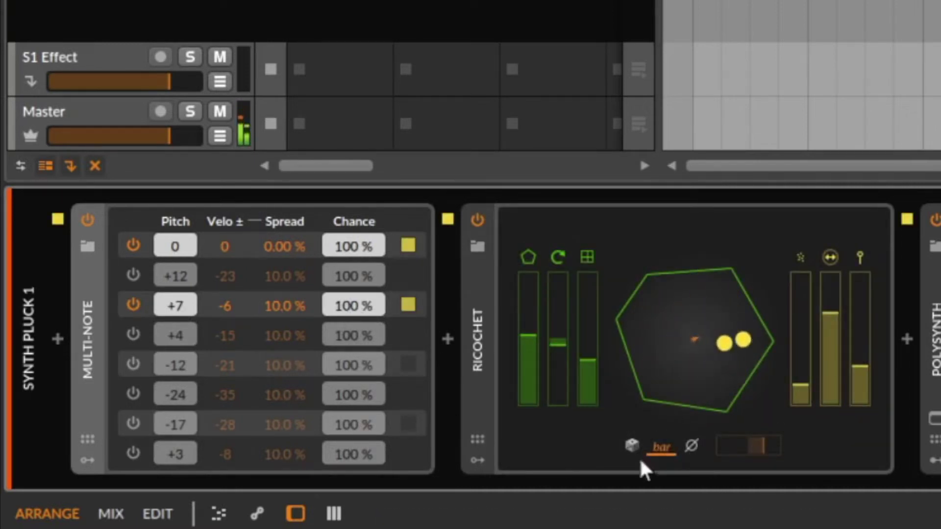
pyautogui.click(131, 275)
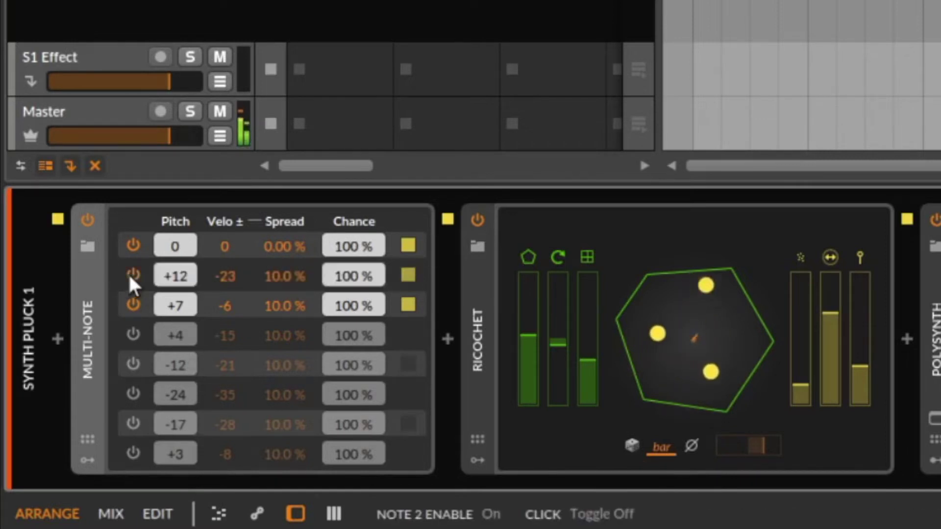
pyautogui.click(132, 334)
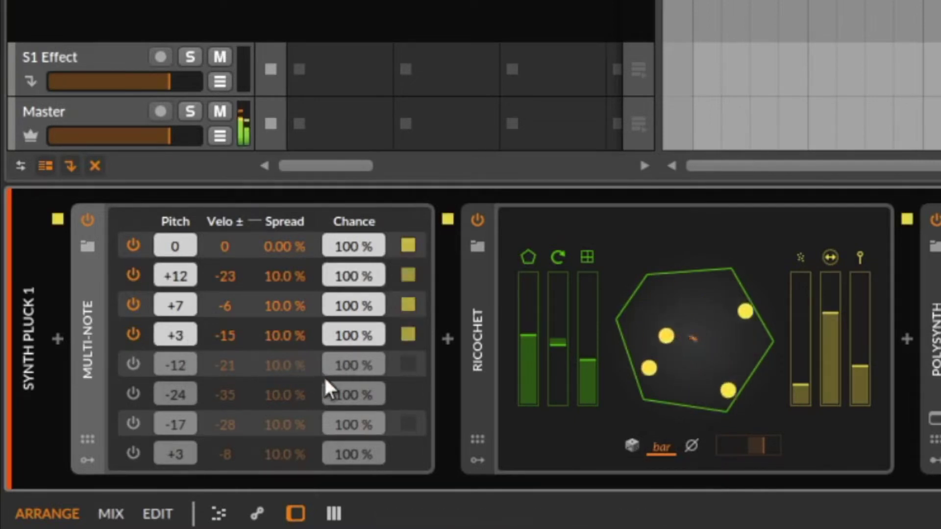
# Reset the velocity offsets of Multi-note's +12, +7, +3 and -12 notes to 0, and enable the -12 note.
pyautogui.doubleClick(228, 332)
pyautogui.doubleClick(226, 307)
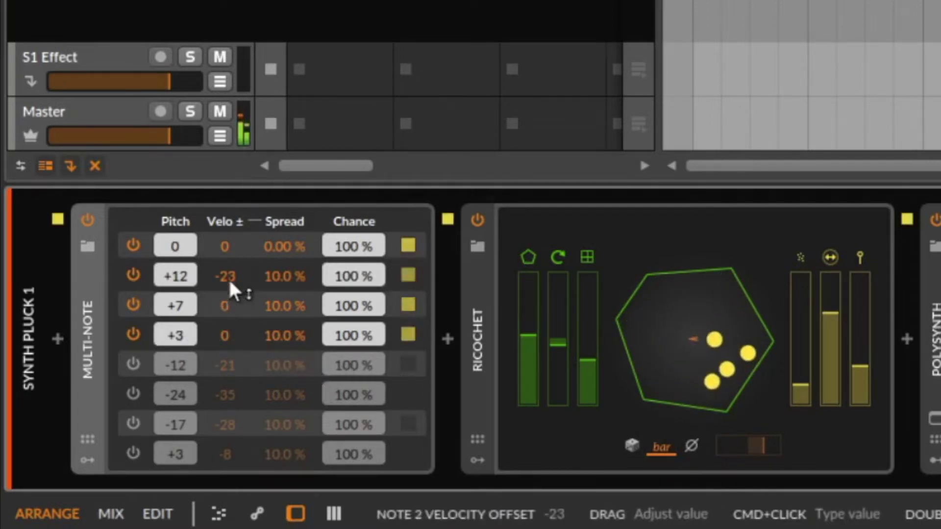
pyautogui.doubleClick(227, 276)
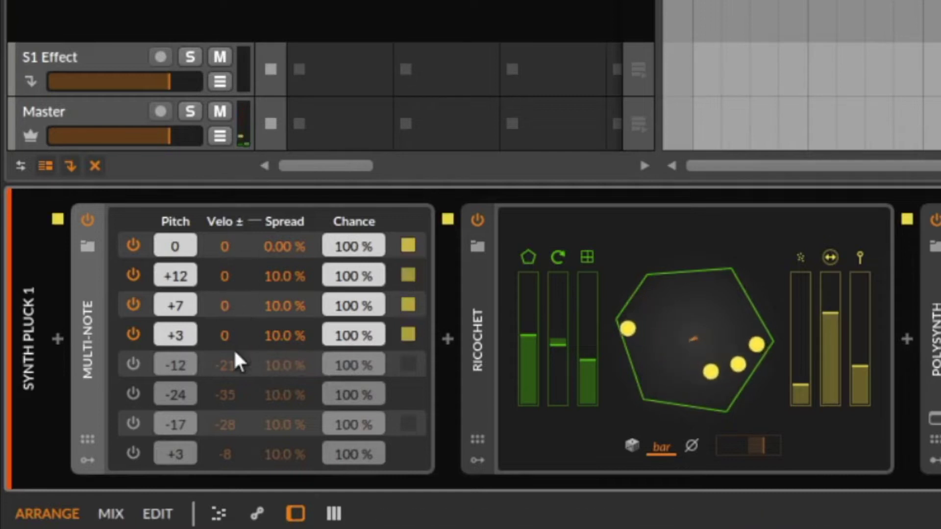
pyautogui.doubleClick(226, 361)
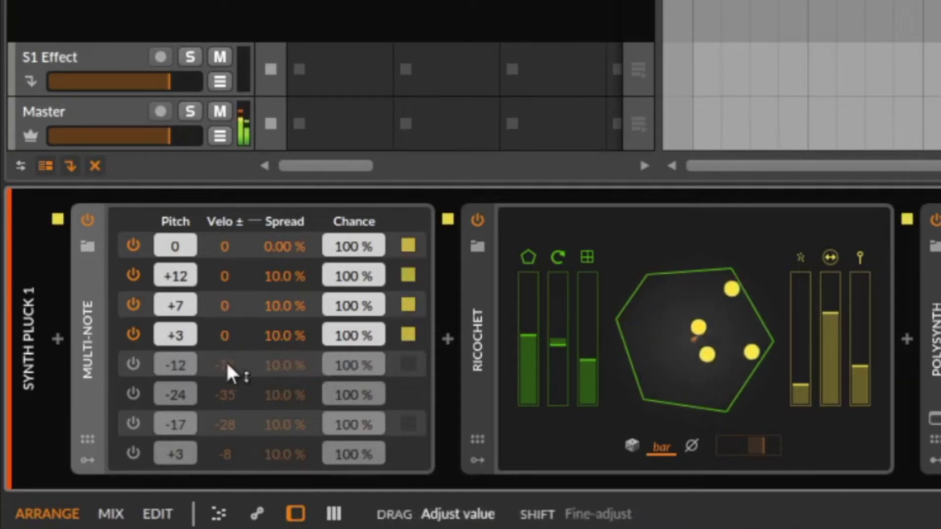
pyautogui.click(132, 364)
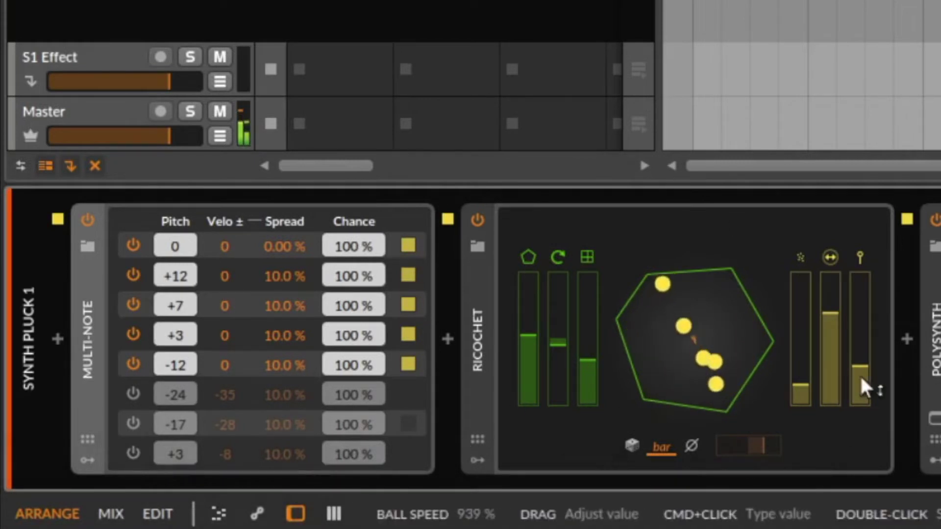
# Slightly lower Ricochet's ball damping and raise its ball speed.
pyautogui.moveTo(801, 387); pyautogui.dragTo(805, 392)
pyautogui.moveTo(859, 377); pyautogui.dragTo(860, 353)
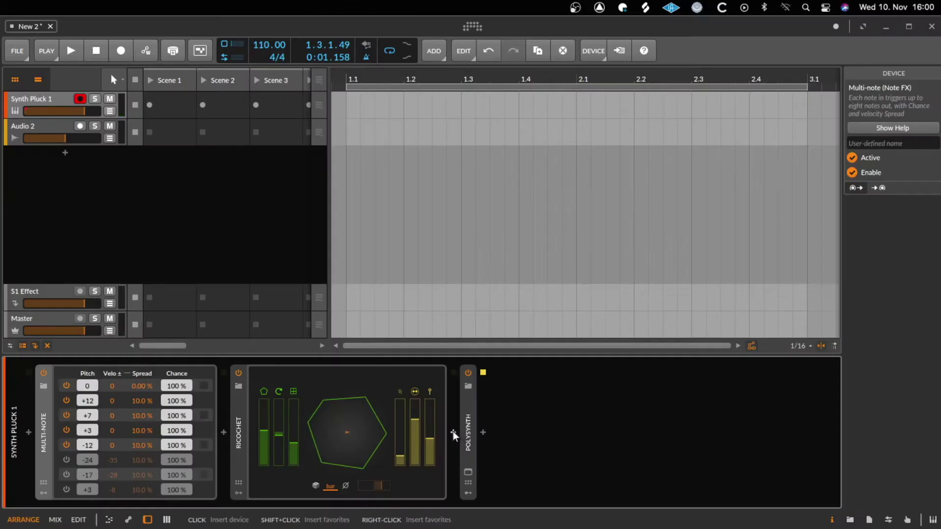
# Insert the Quantize note effect between Ricochet and Polysynth, with Forgiveness at 0 %.
pyautogui.click(906, 339)
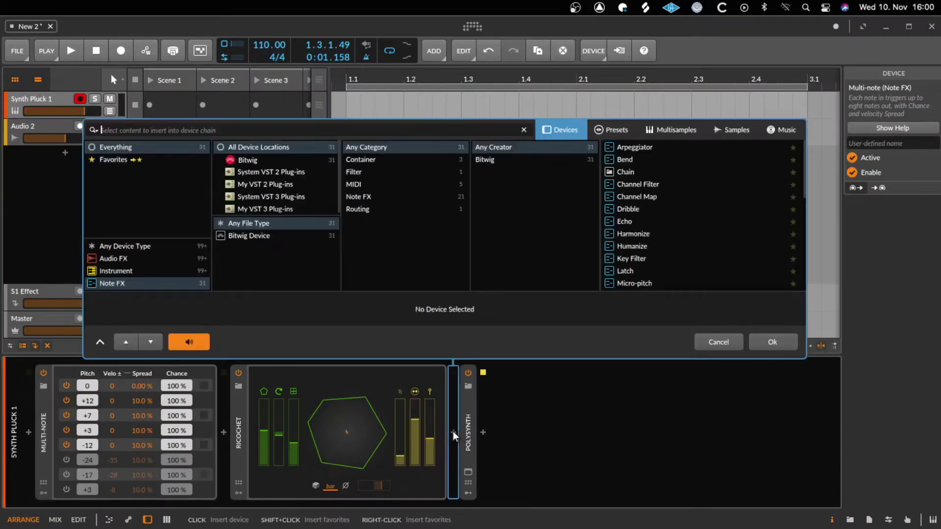
pyautogui.write('q')
pyautogui.doubleClick(630, 147)
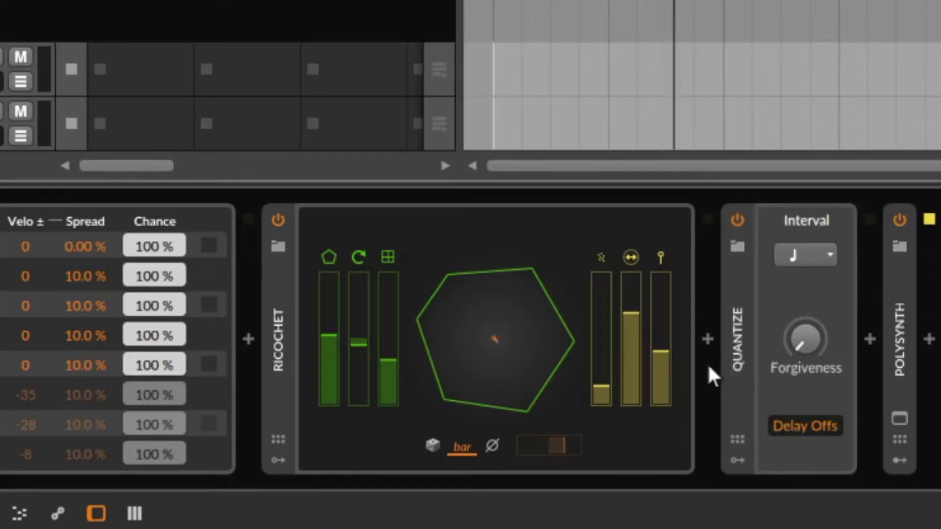
pyautogui.moveTo(821, 375); pyautogui.dragTo(821, 375)
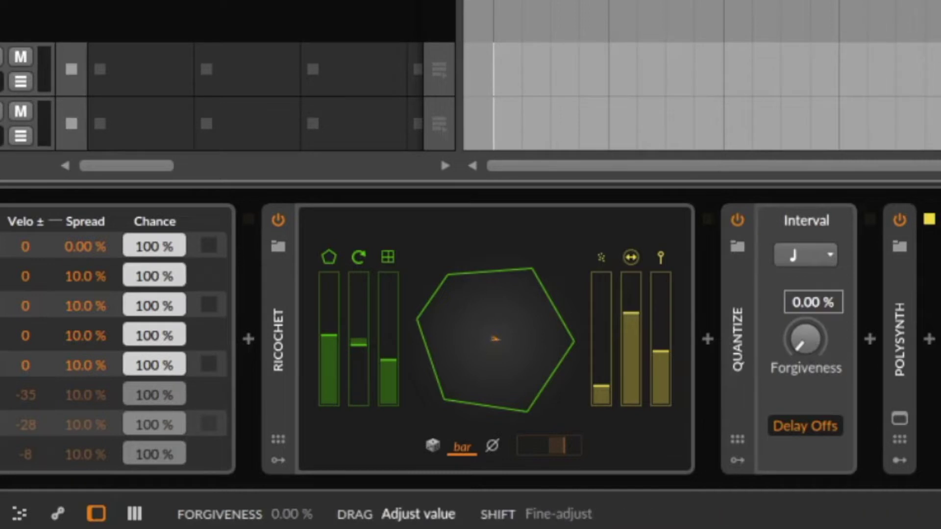
pyautogui.moveTo(806, 339)
pyautogui.mouseDown()
pyautogui.moveTo(805, 294)
pyautogui.moveTo(805, 340)
pyautogui.mouseUp()
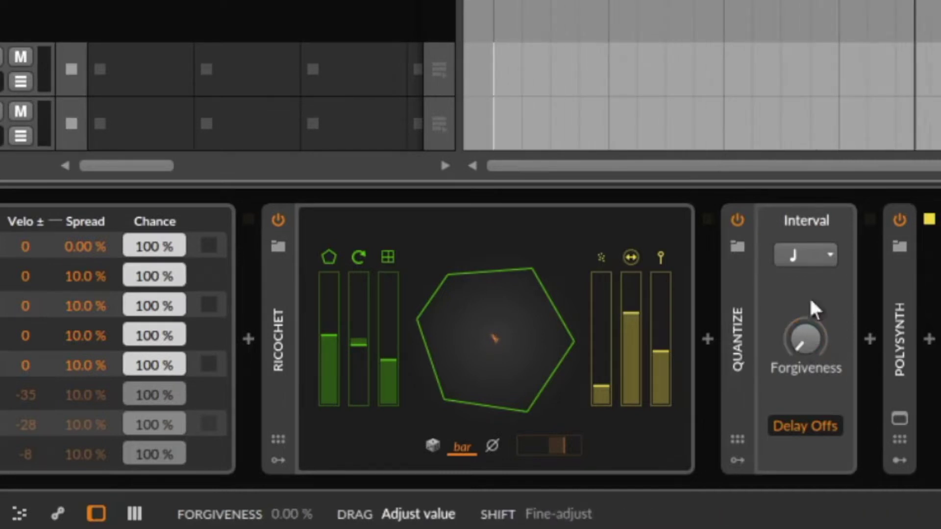
# Set Quantize's interval to an 8th note and play the clip.
pyautogui.click(794, 248)
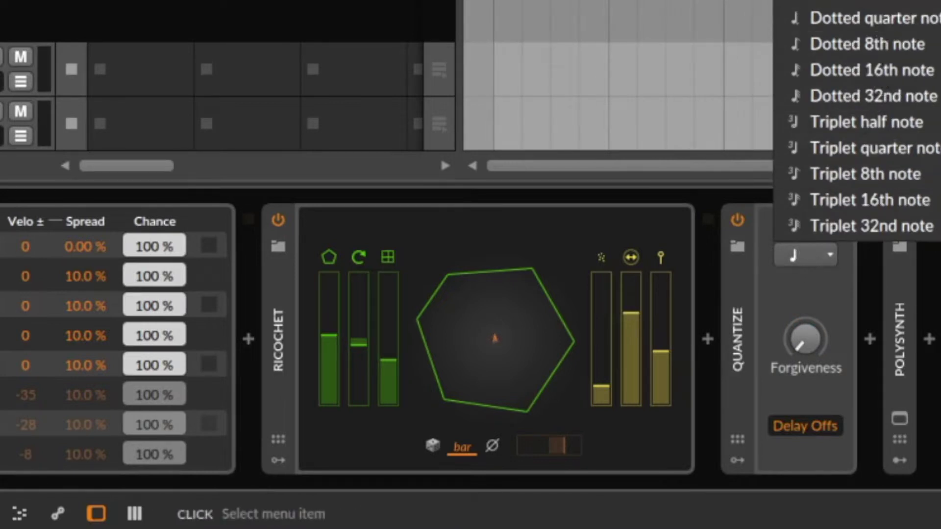
pyautogui.click(838, 125)
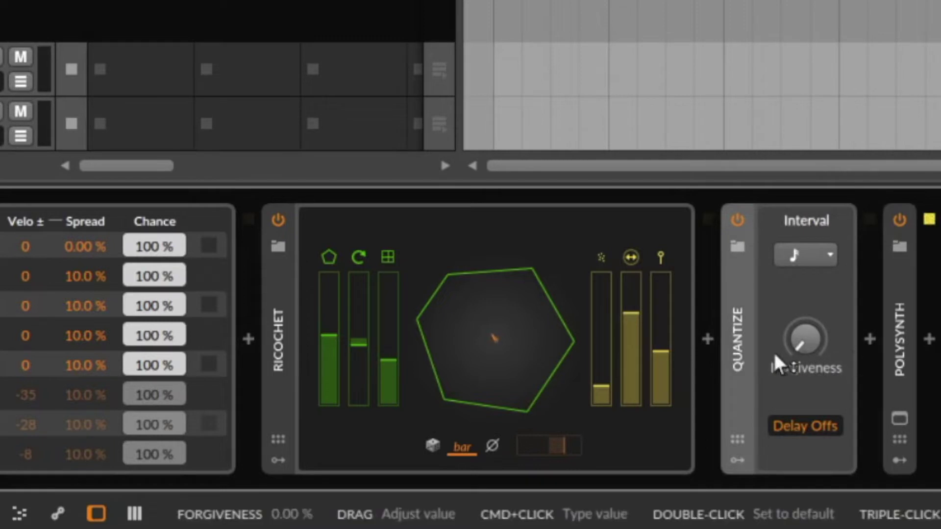
pyautogui.press('space')
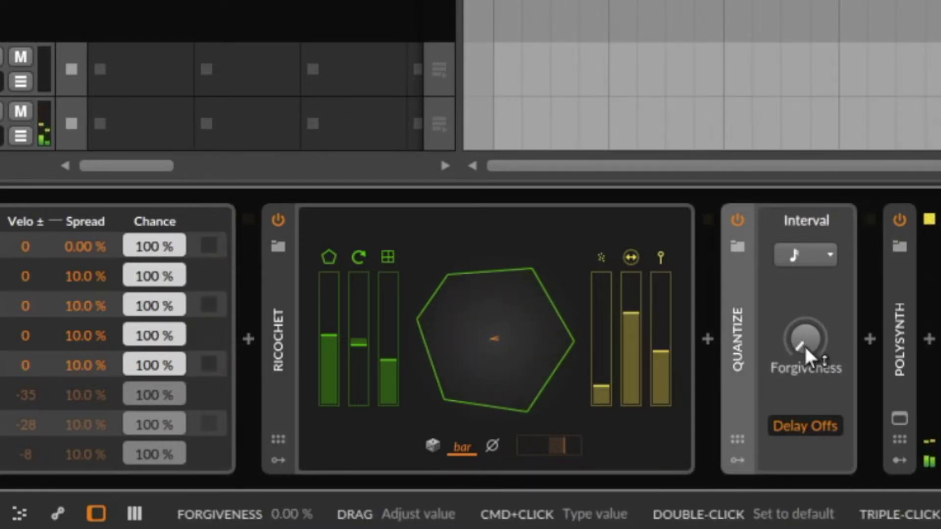
# Try Quantize's Forgiveness at 100 % and 18 % during playback, and return it to 0 %.
pyautogui.moveTo(804, 345); pyautogui.dragTo(804, 255)
pyautogui.press('space')
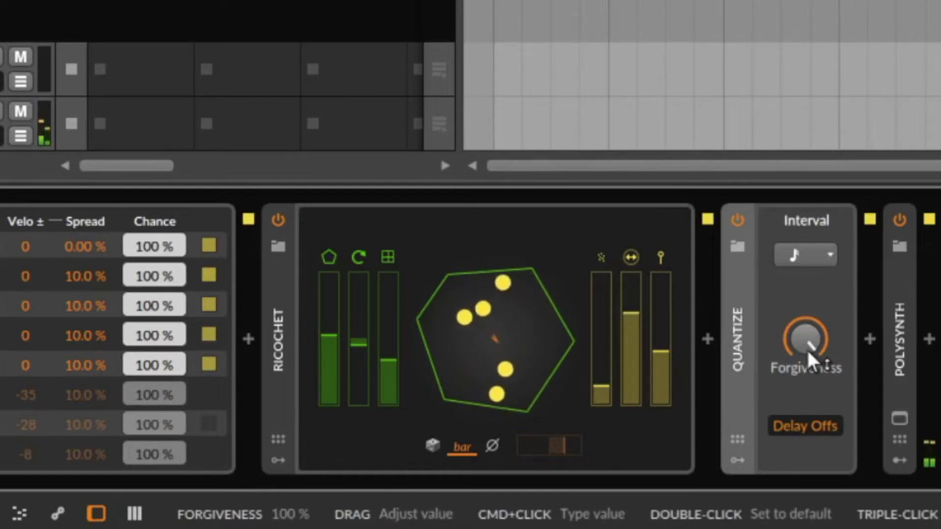
pyautogui.moveTo(811, 333); pyautogui.dragTo(811, 340)
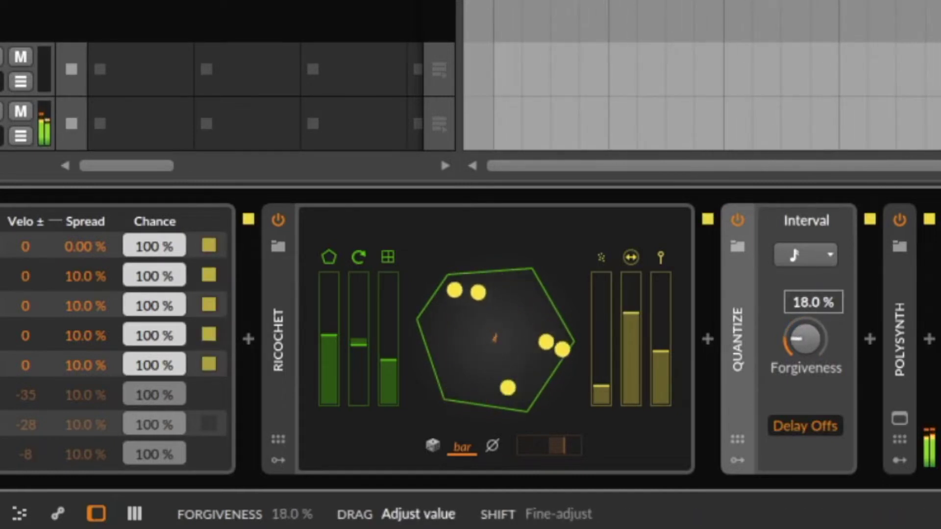
pyautogui.moveTo(811, 338); pyautogui.dragTo(809, 324)
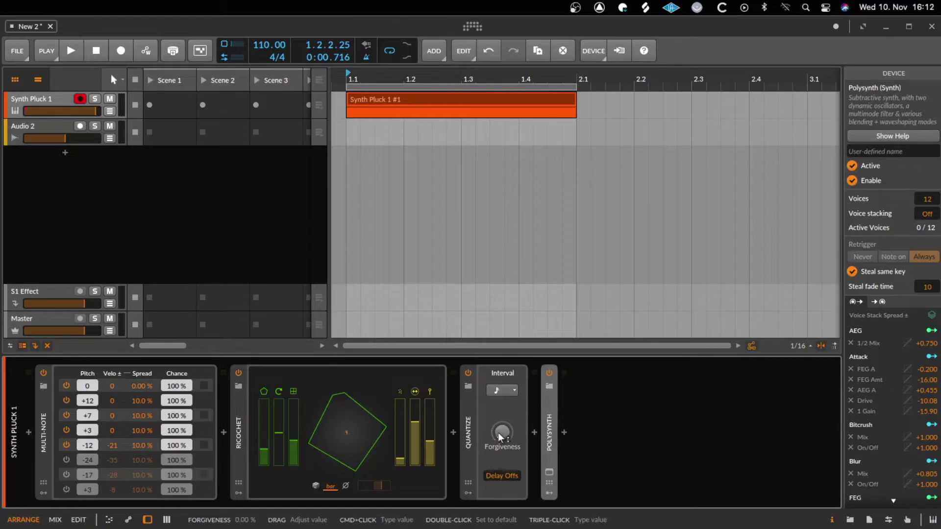
pyautogui.press('space')
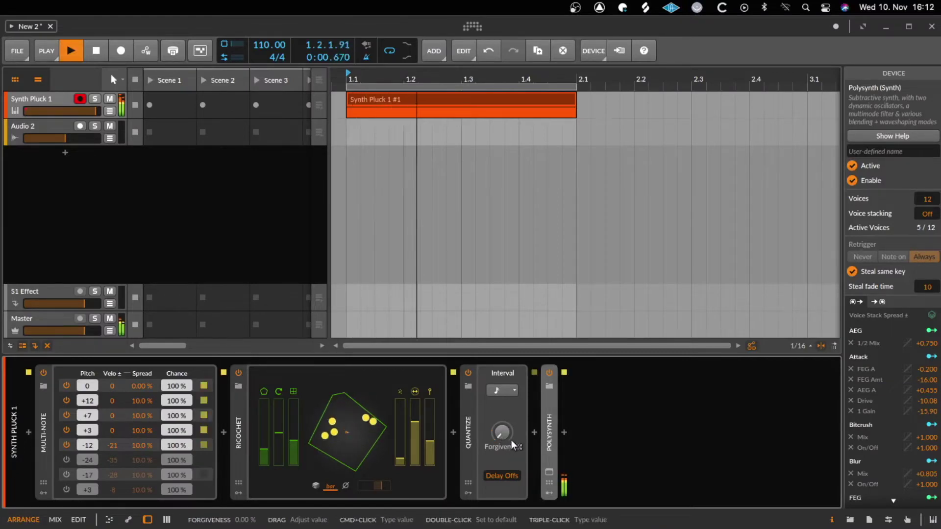
pyautogui.press('space')
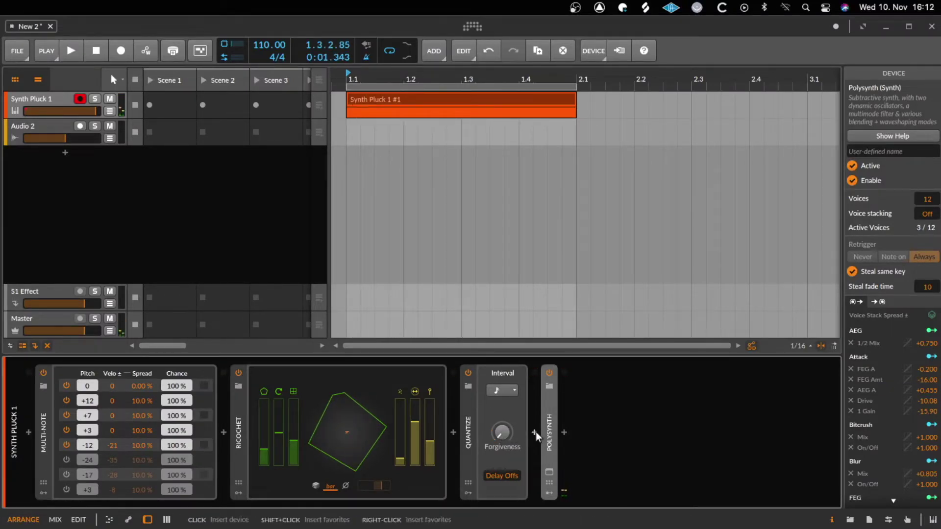
# Insert the Humanize note effect between Quantize and Polysynth.
pyautogui.click(536, 434)
pyautogui.write('hu')
pyautogui.click(727, 149)
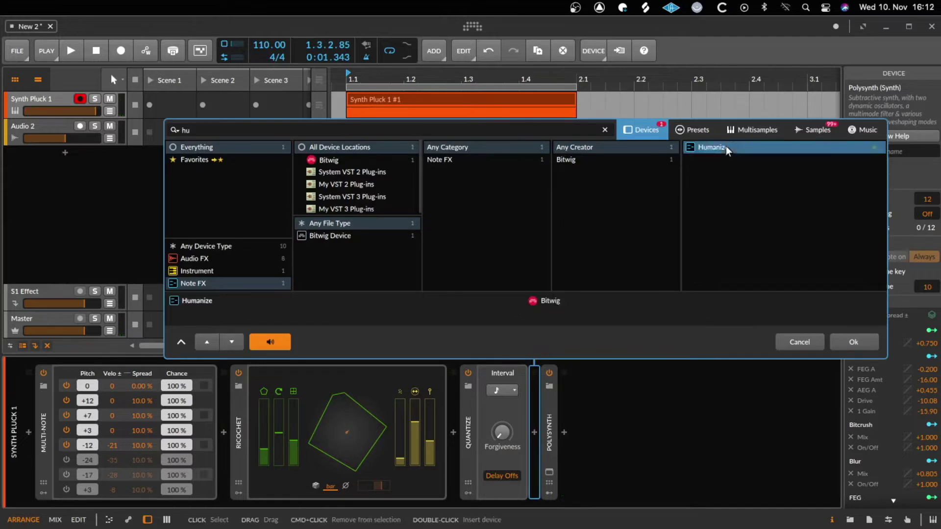
pyautogui.doubleClick(727, 149)
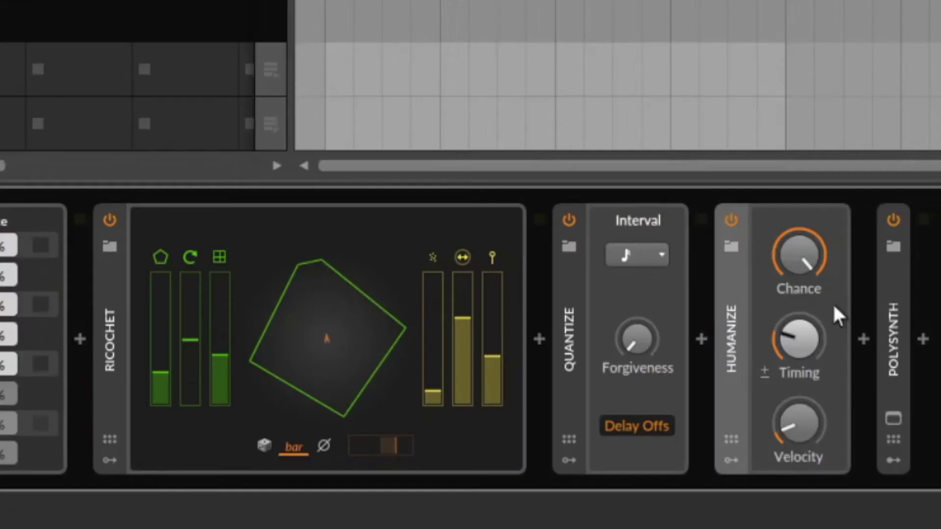
# Set Humanize's timing and velocity ranges to 0 and play the clip briefly.
pyautogui.doubleClick(790, 346)
pyautogui.moveTo(788, 345)
pyautogui.mouseDown()
pyautogui.moveTo(788, 328)
pyautogui.moveTo(799, 345)
pyautogui.mouseUp()
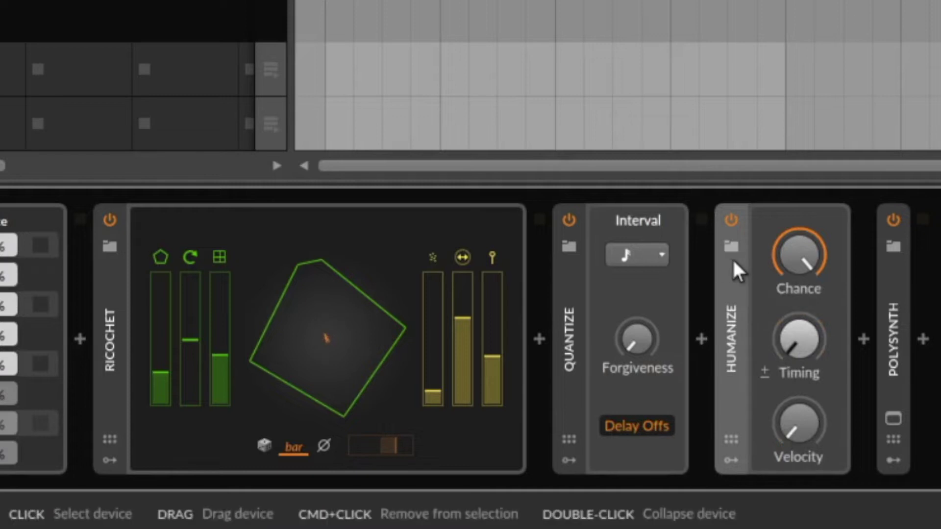
pyautogui.press('space')
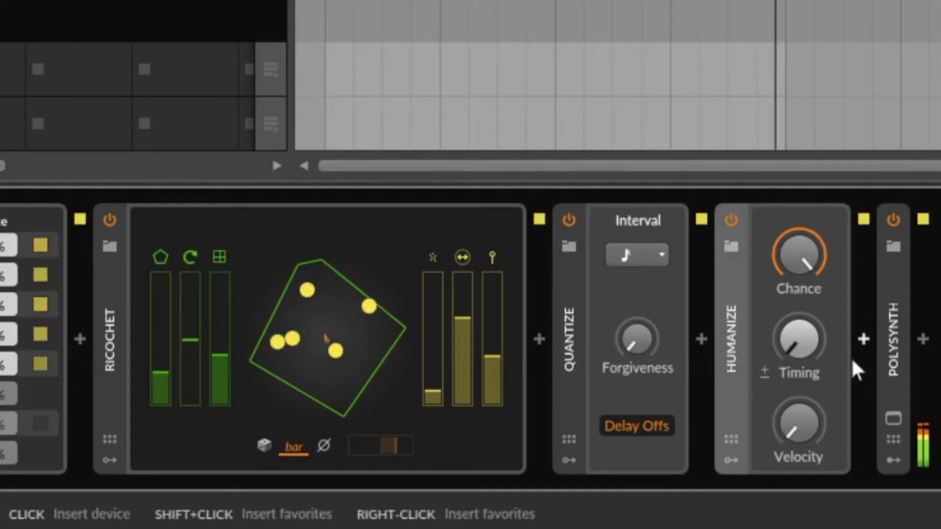
pyautogui.press('space')
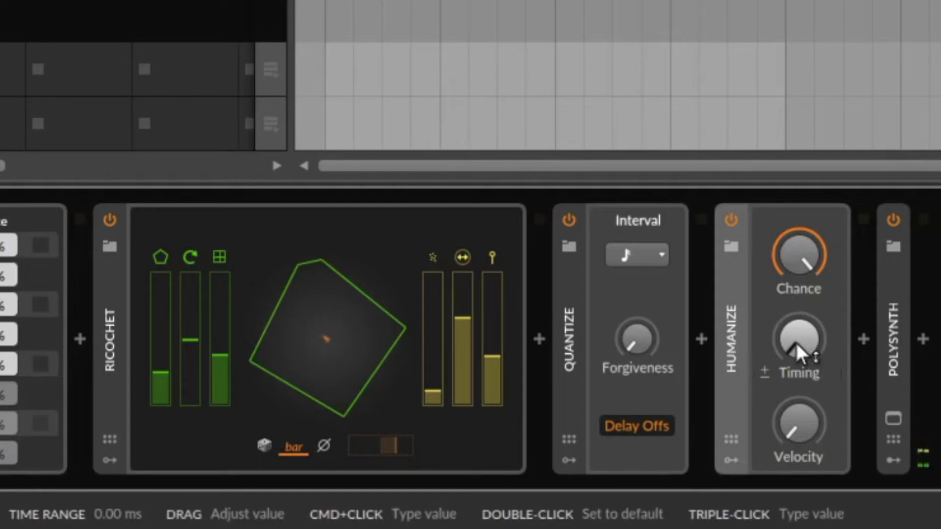
# Raise Humanize's timing range during playback, allow early notes, and reduce the range to a small amount.
pyautogui.press('space')
pyautogui.moveTo(792, 340); pyautogui.dragTo(792, 306)
pyautogui.press('space')
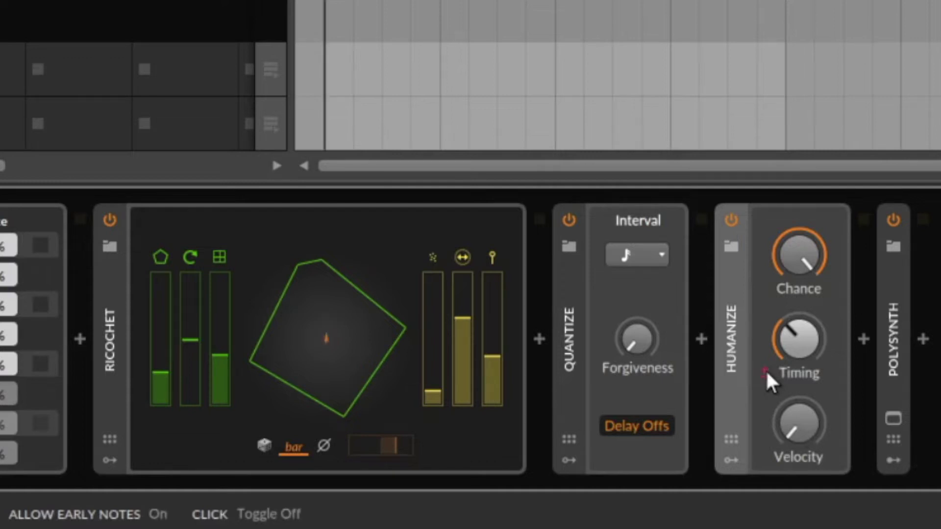
pyautogui.press('space')
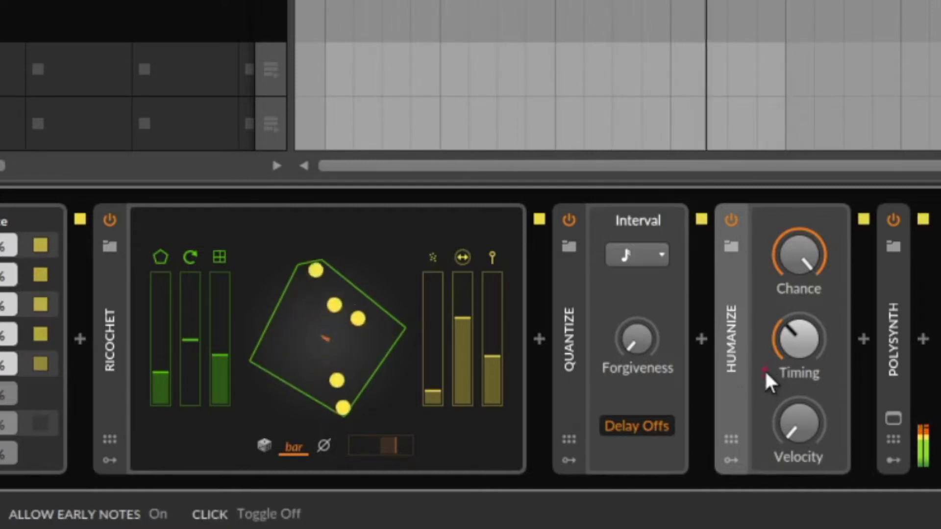
pyautogui.press('space')
pyautogui.moveTo(799, 338)
pyautogui.mouseDown()
pyautogui.moveTo(798, 363)
pyautogui.moveTo(794, 337)
pyautogui.mouseUp()
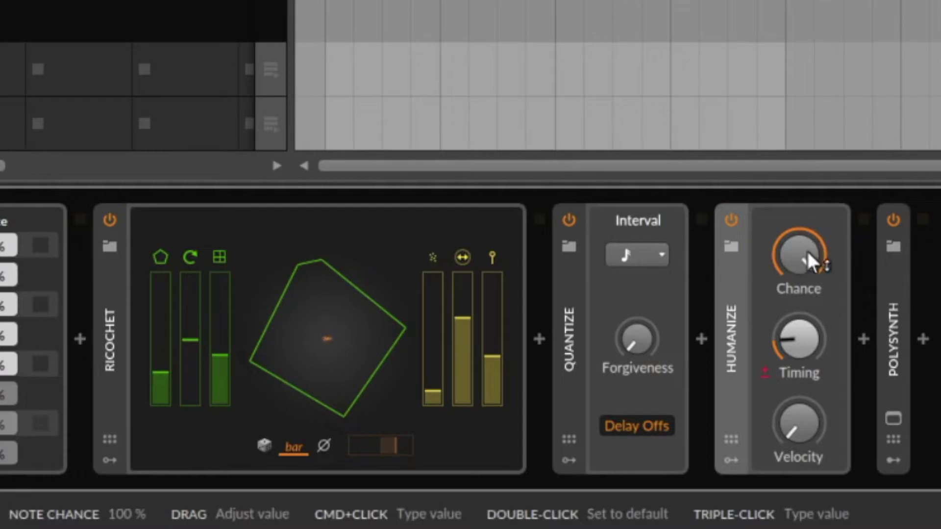
# Try Humanize's note chance at 50 %, 11.5 % and 46 % with playback, and return it to 100 %.
pyautogui.moveTo(801, 255); pyautogui.dragTo(802, 284)
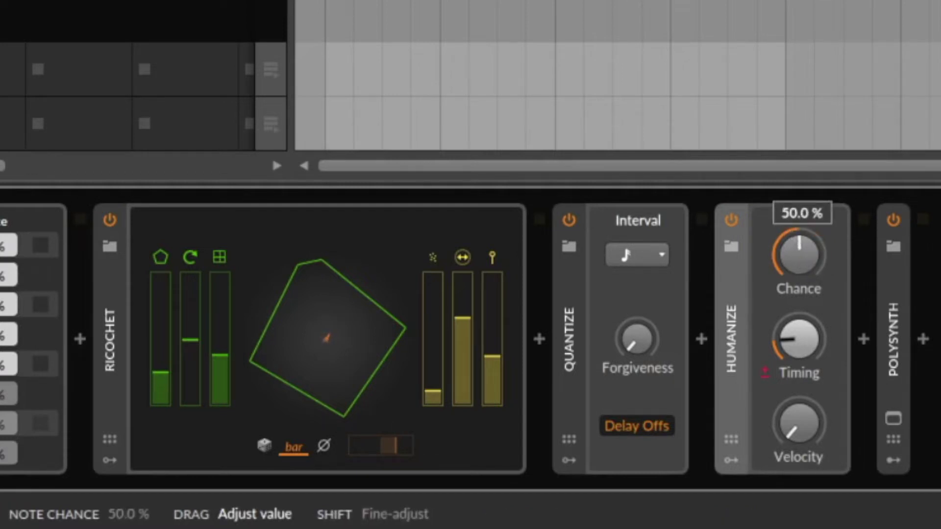
pyautogui.moveTo(804, 267); pyautogui.dragTo(802, 325)
pyautogui.press('space')
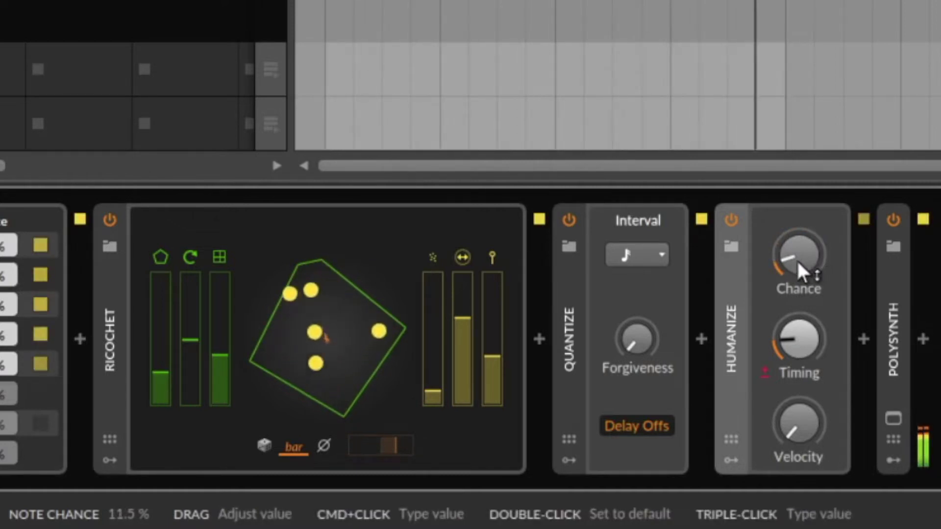
pyautogui.moveTo(799, 268); pyautogui.dragTo(798, 267)
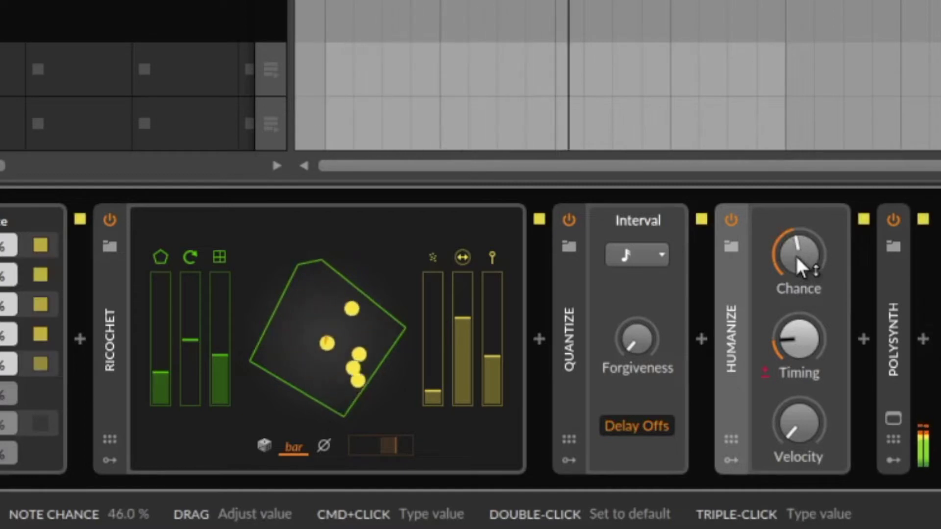
pyautogui.press('space')
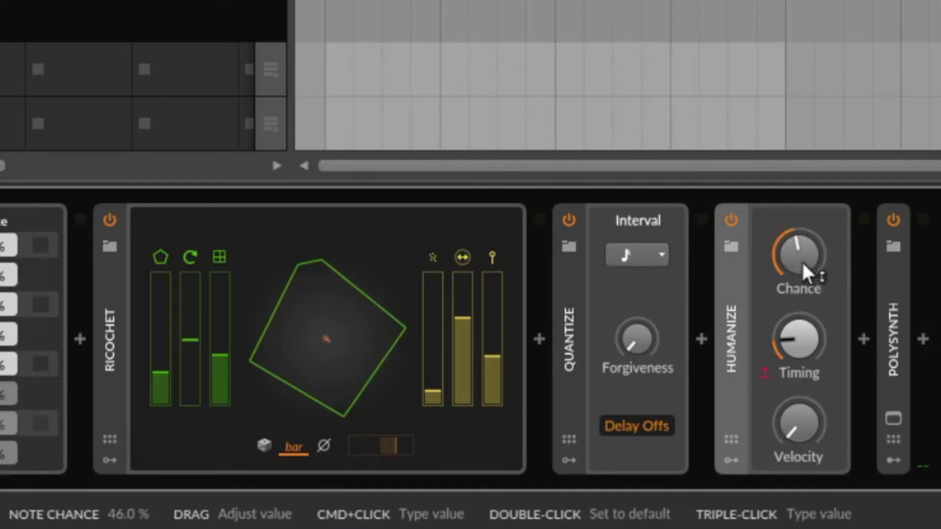
pyautogui.moveTo(799, 257); pyautogui.dragTo(799, 231)
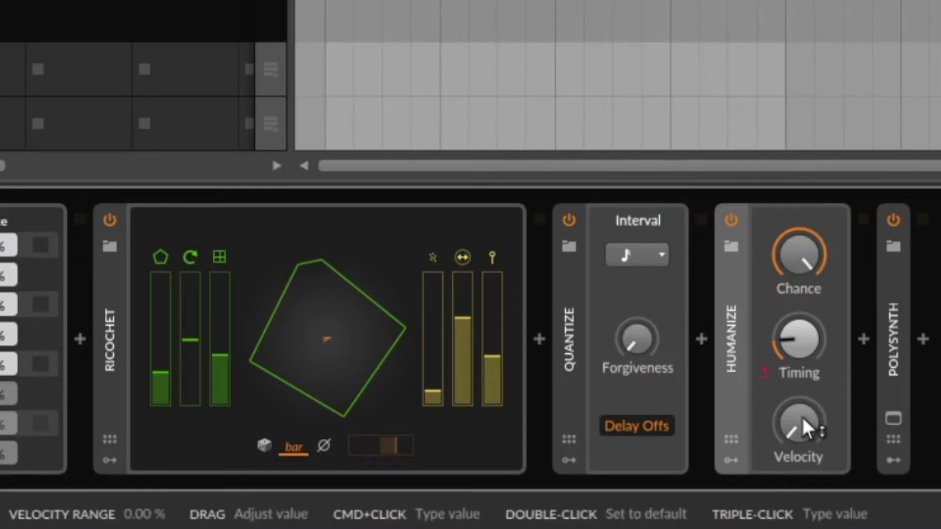
# Try Humanize's velocity range at 100 % during playback, and return it to 0 %.
pyautogui.press('space')
pyautogui.moveTo(803, 419)
pyautogui.mouseDown()
pyautogui.moveTo(804, 407)
pyautogui.moveTo(813, 422)
pyautogui.mouseUp()
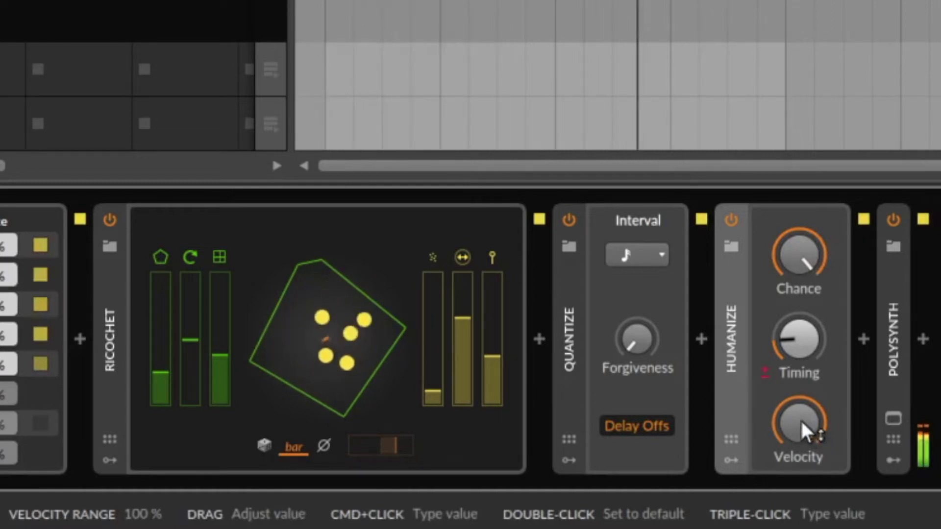
pyautogui.moveTo(806, 431)
pyautogui.mouseDown()
pyautogui.moveTo(803, 441)
pyautogui.moveTo(802, 427)
pyautogui.mouseUp()
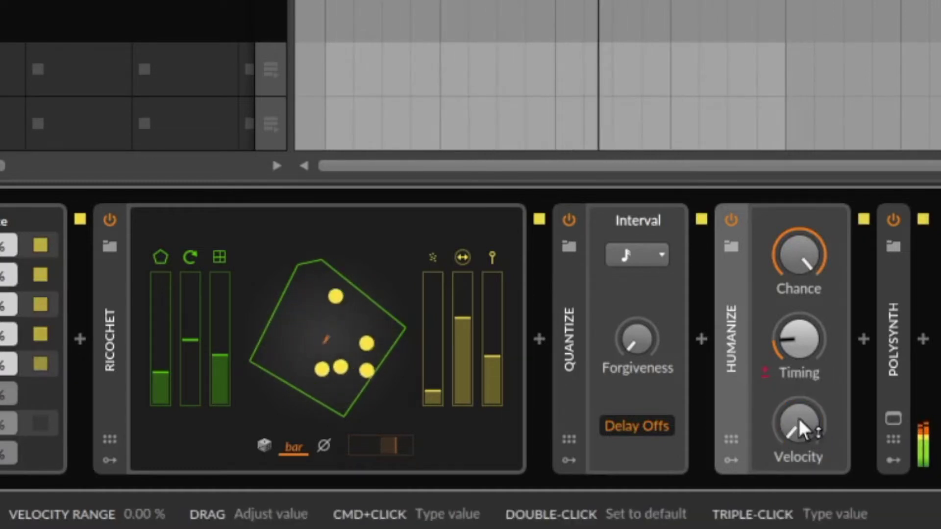
pyautogui.press('space')
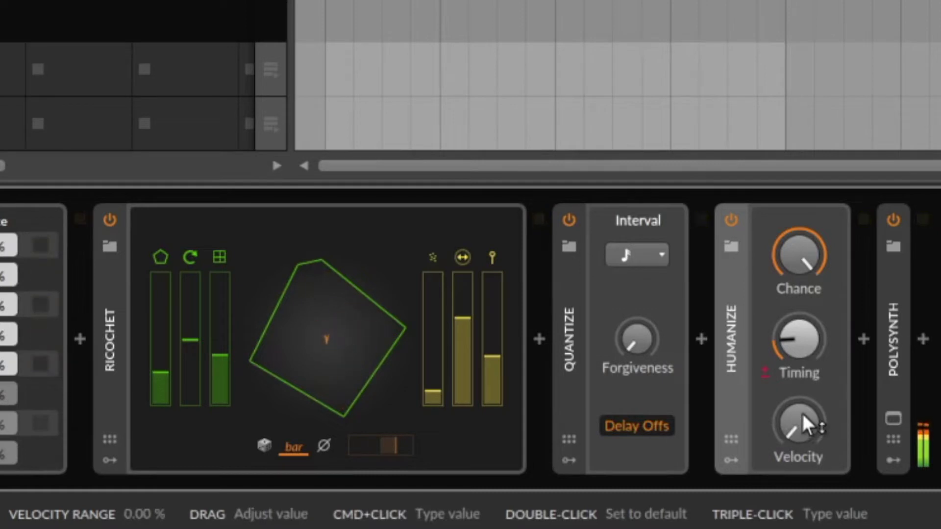
pyautogui.press('space')
pyautogui.moveTo(806, 426); pyautogui.dragTo(808, 456)
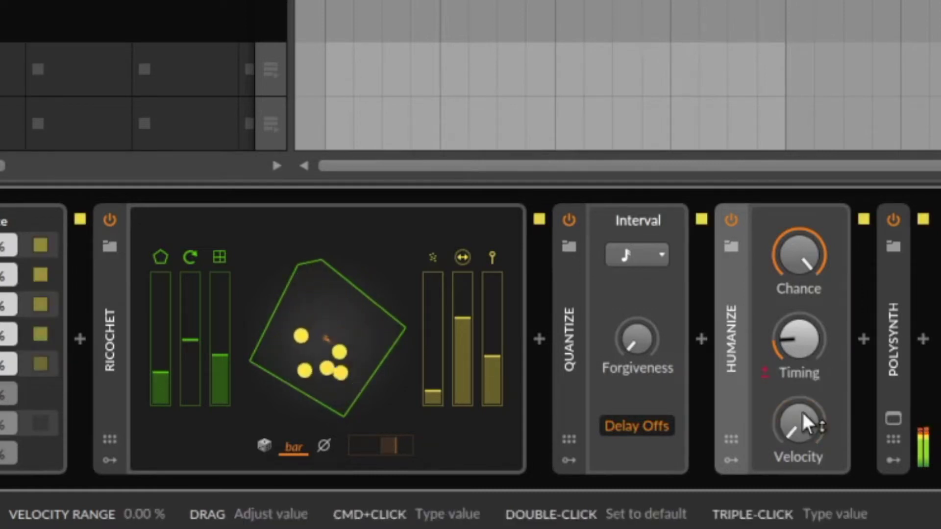
pyautogui.press('space')
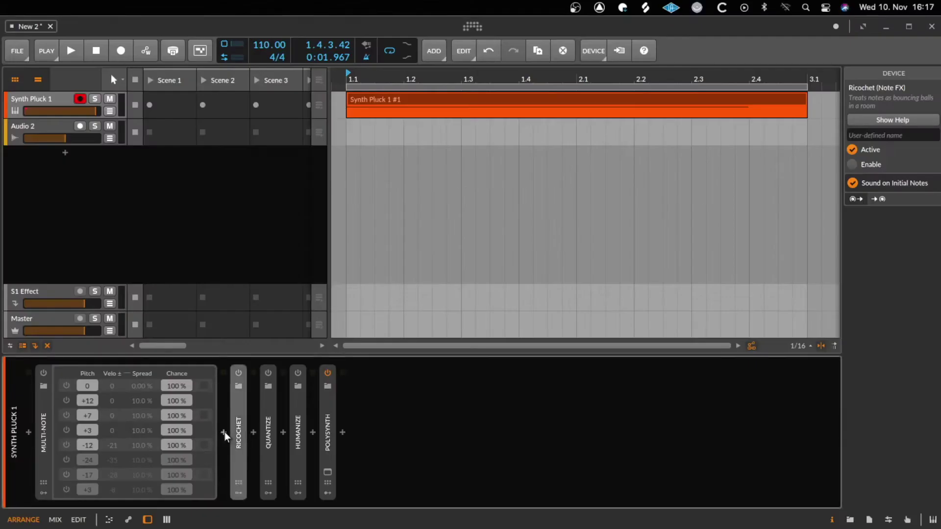
# Insert the Dribble note effect between Multi-note and Ricochet.
pyautogui.click(80, 339)
pyautogui.write('dr')
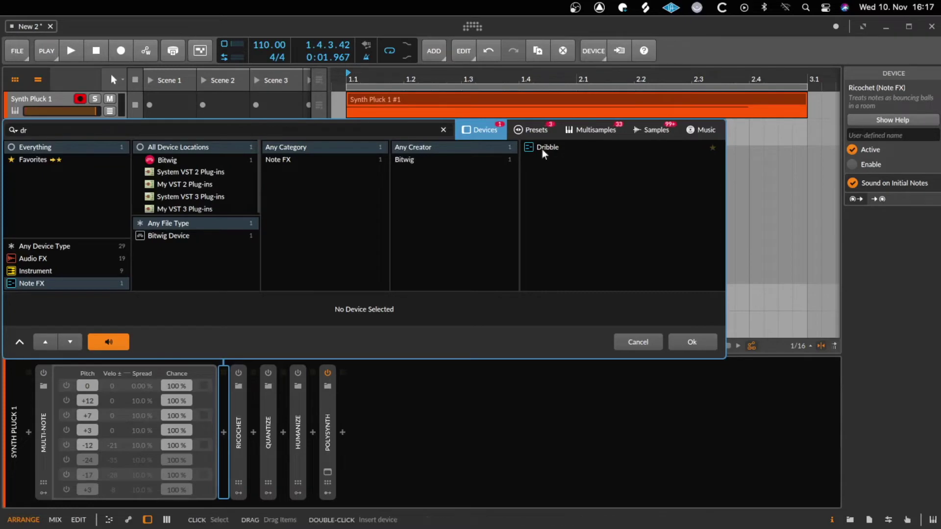
pyautogui.doubleClick(545, 148)
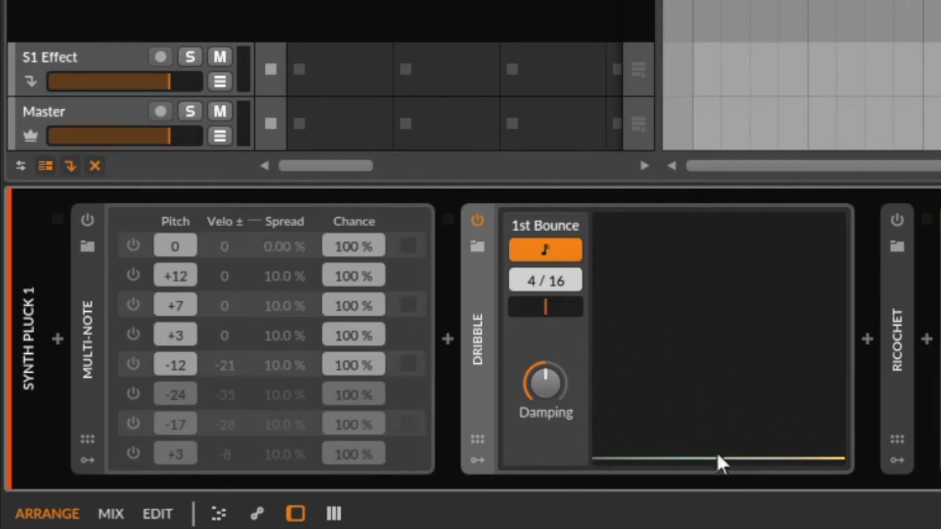
# Play the clip and try Dribble's Damping at 0 % and near maximum, leaving it slightly below halfway.
pyautogui.press('space')
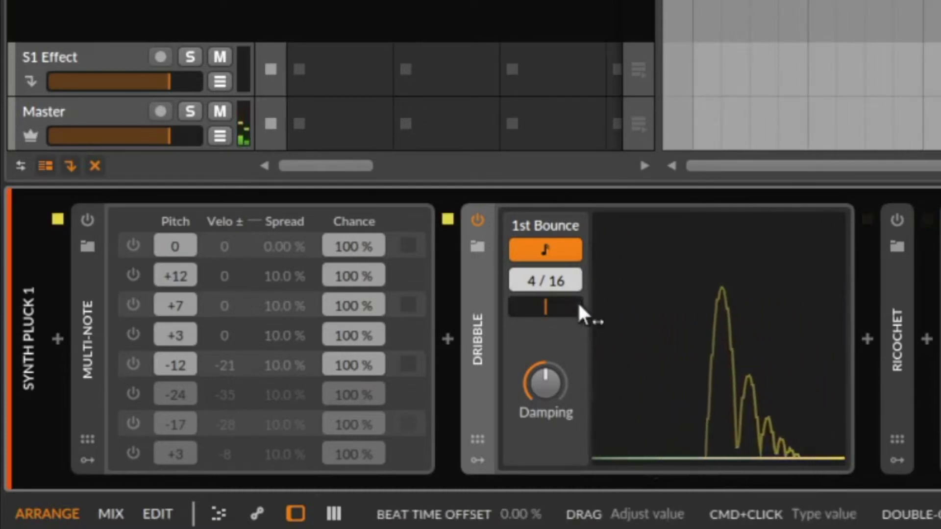
pyautogui.moveTo(536, 378); pyautogui.dragTo(546, 434)
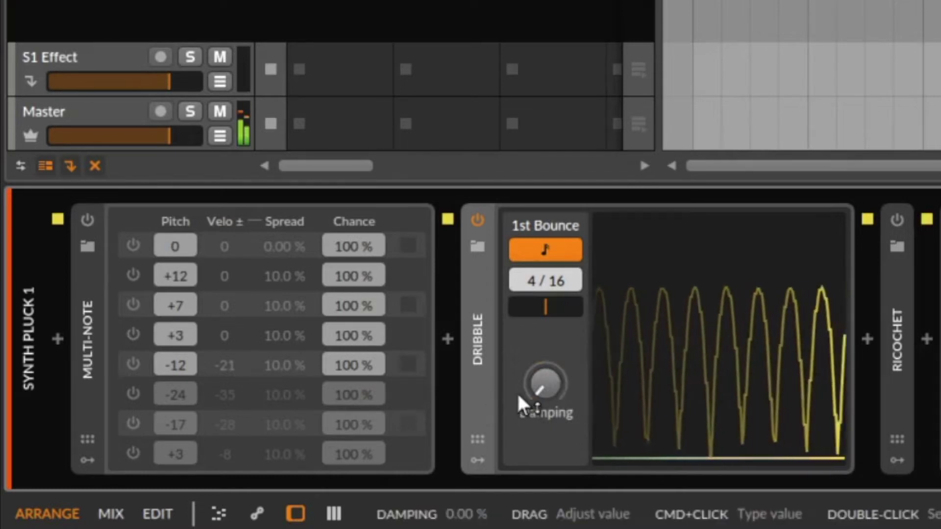
pyautogui.moveTo(542, 387)
pyautogui.mouseDown()
pyautogui.moveTo(542, 286)
pyautogui.moveTo(544, 394)
pyautogui.mouseUp()
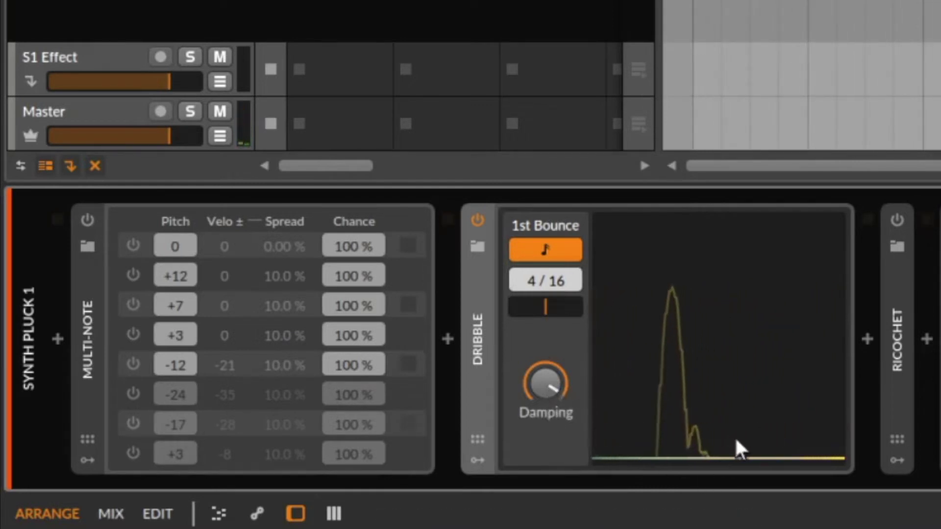
pyautogui.moveTo(562, 386); pyautogui.dragTo(542, 379)
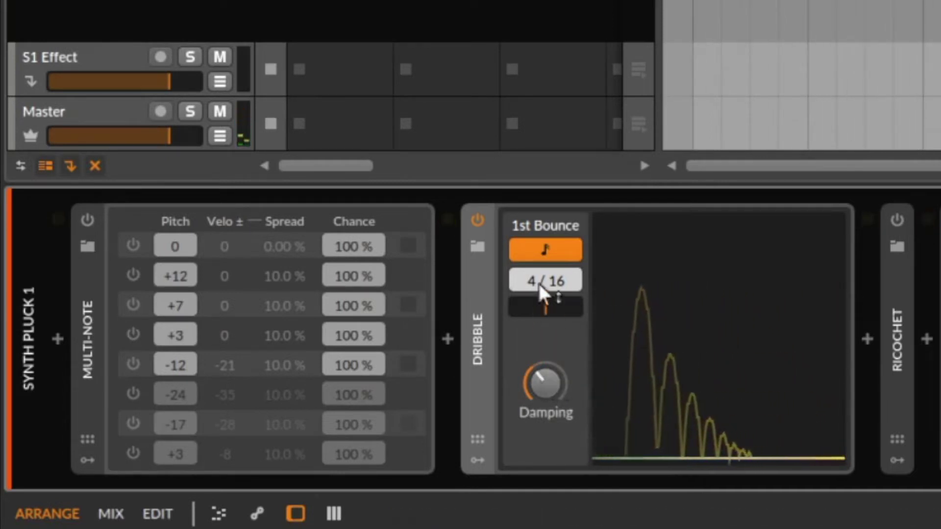
# Switch Dribble's first bounce from beat time to milliseconds and set it to 250 ms during playback.
pyautogui.click(545, 248)
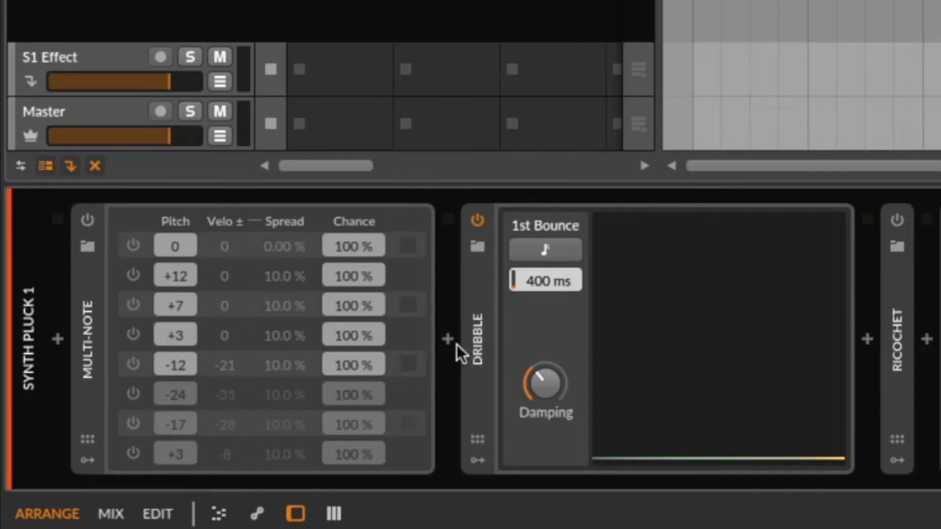
pyautogui.press('space')
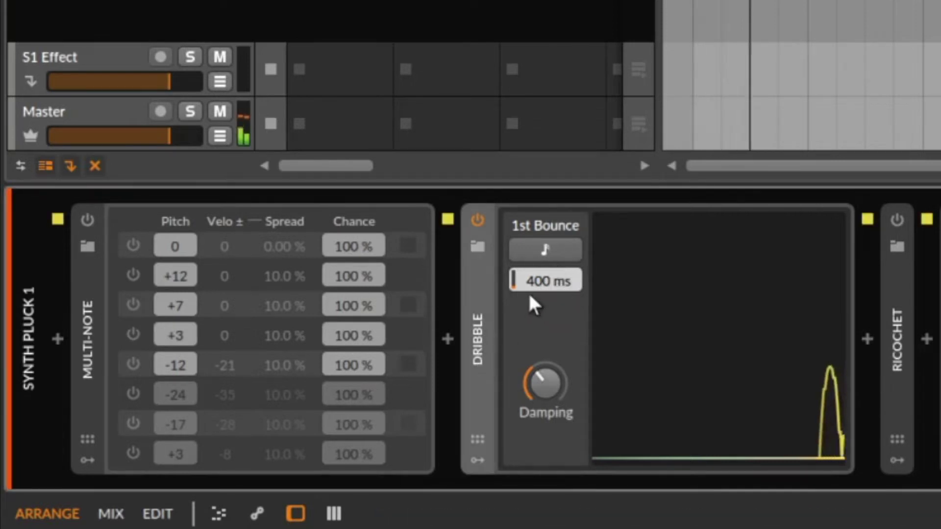
pyautogui.moveTo(543, 275); pyautogui.dragTo(549, 319)
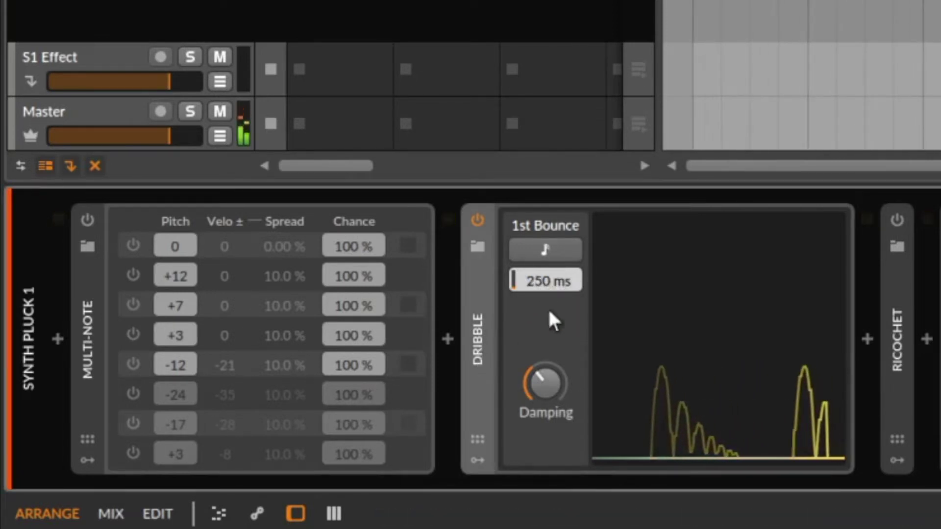
# Try Dribble's first bounce at 100 ms and 251 ms during playback, and switch it back to beat time.
pyautogui.moveTo(556, 284); pyautogui.dragTo(546, 315)
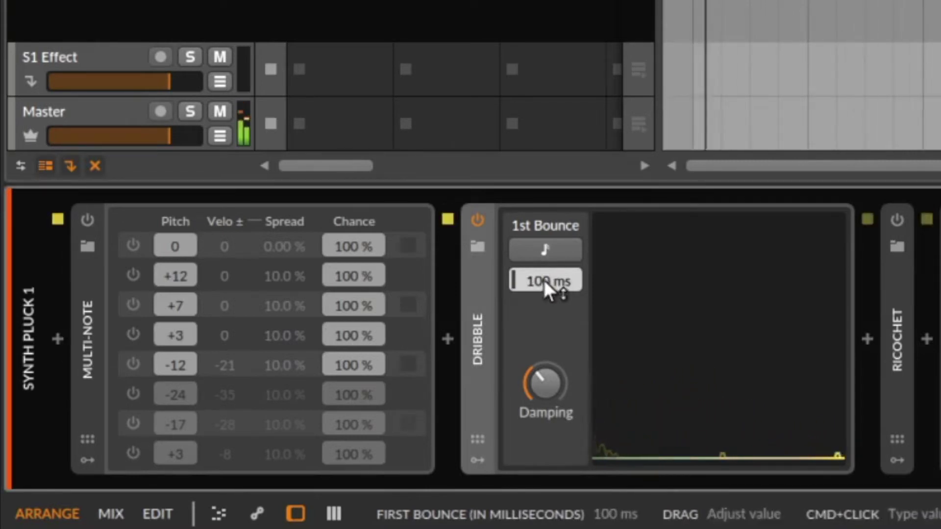
pyautogui.moveTo(543, 278); pyautogui.dragTo(543, 229)
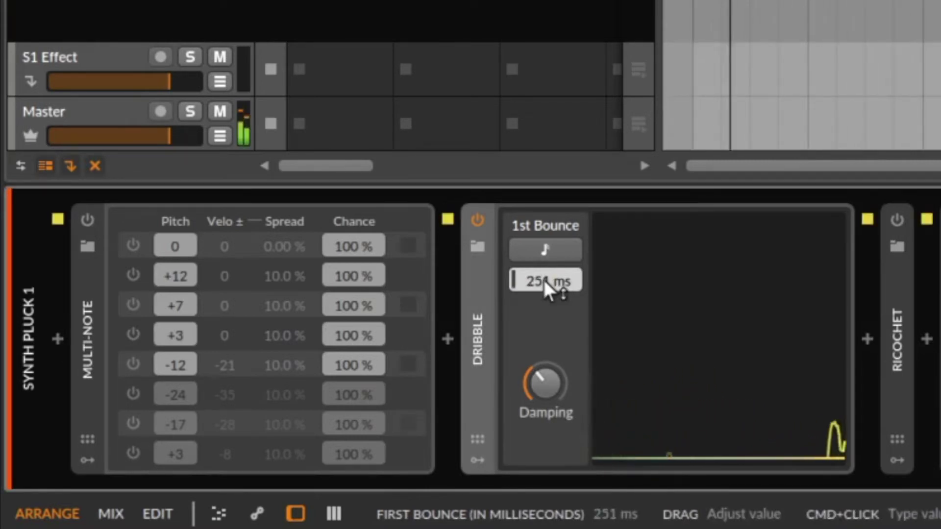
pyautogui.click(573, 259)
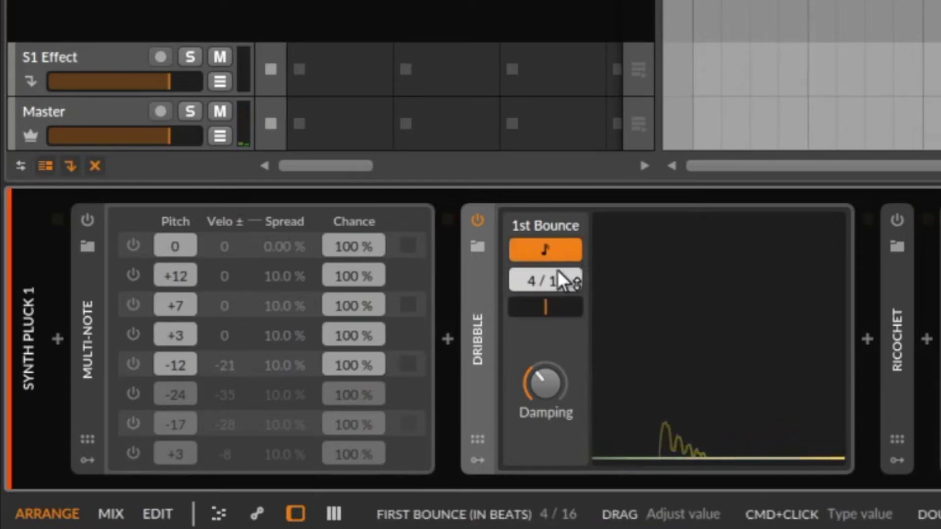
# Play with Dribble's first bounce at 4/16, 8/16 and 1/16, and lower the Damping.
pyautogui.moveTo(535, 277)
pyautogui.mouseDown()
pyautogui.moveTo(534, 289)
pyautogui.moveTo(531, 278)
pyautogui.mouseUp()
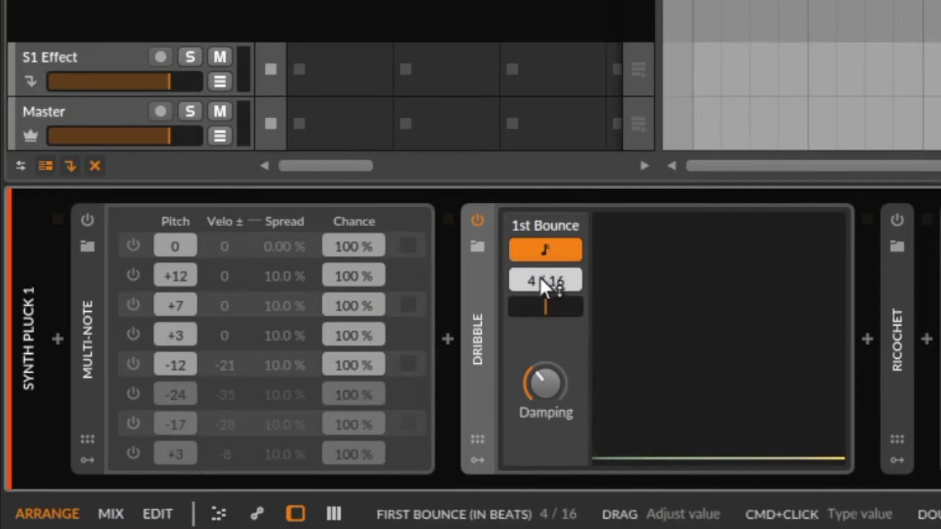
pyautogui.moveTo(534, 282); pyautogui.dragTo(535, 262)
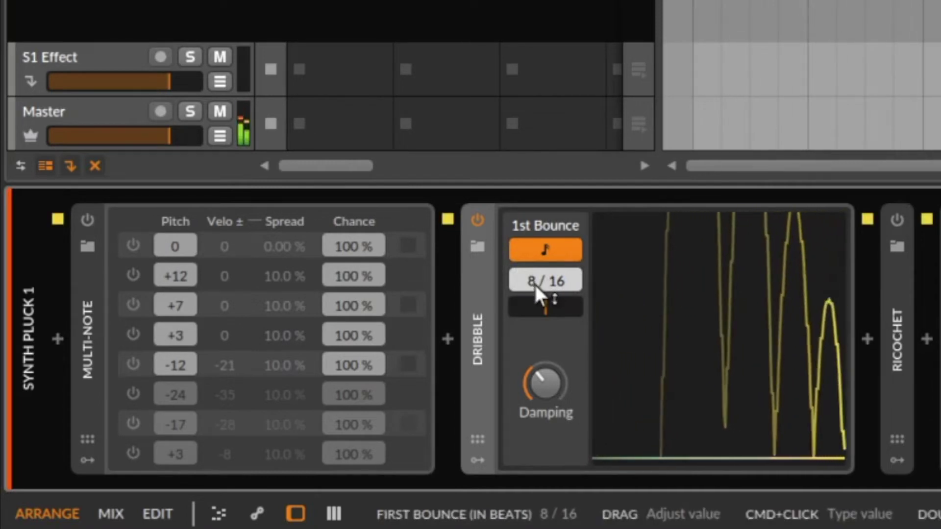
pyautogui.moveTo(533, 281); pyautogui.dragTo(534, 316)
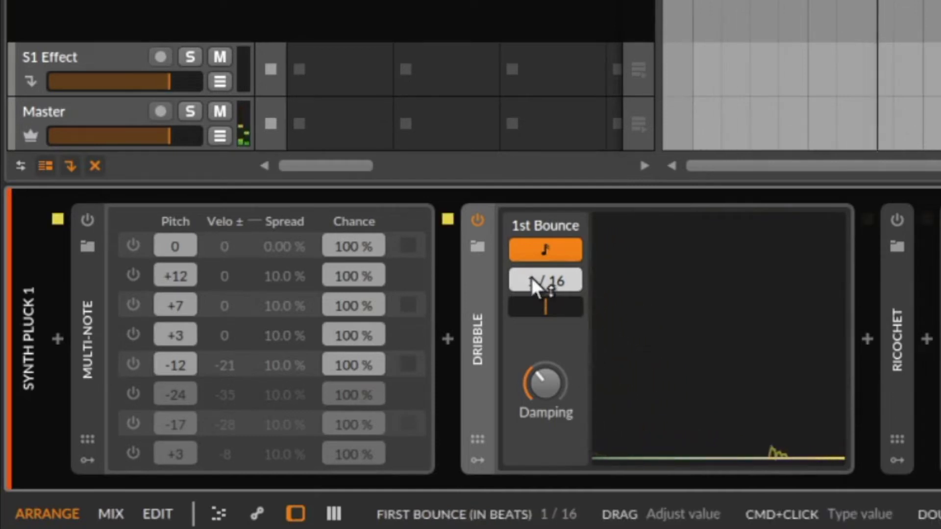
pyautogui.moveTo(541, 385); pyautogui.dragTo(541, 407)
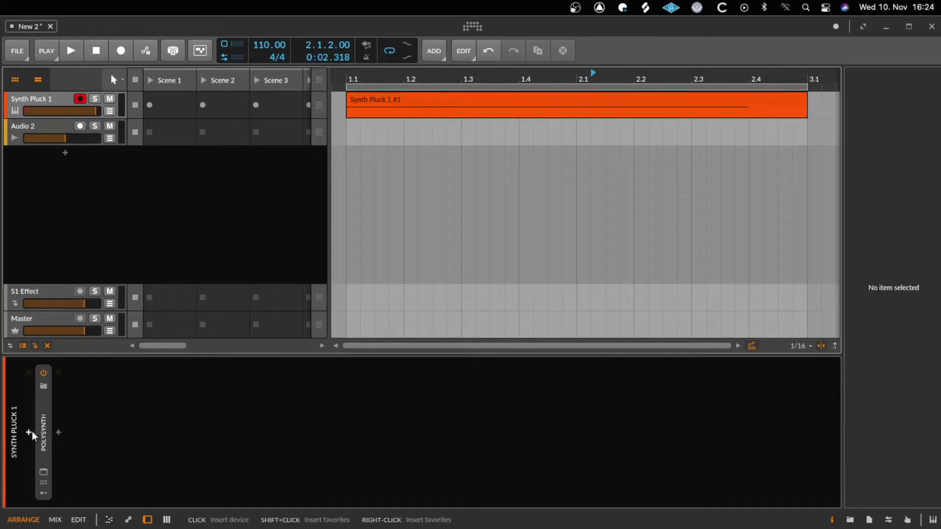
# Insert an Arpeggiator note effect in front of the Polysynth on the Synth Pluck 1 track.
pyautogui.click(28, 432)
pyautogui.write('arp')
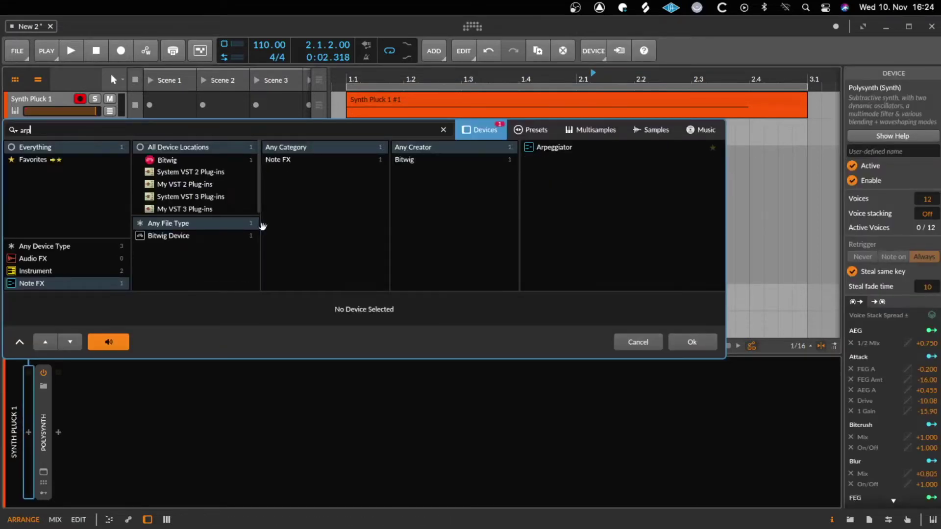
pyautogui.doubleClick(558, 150)
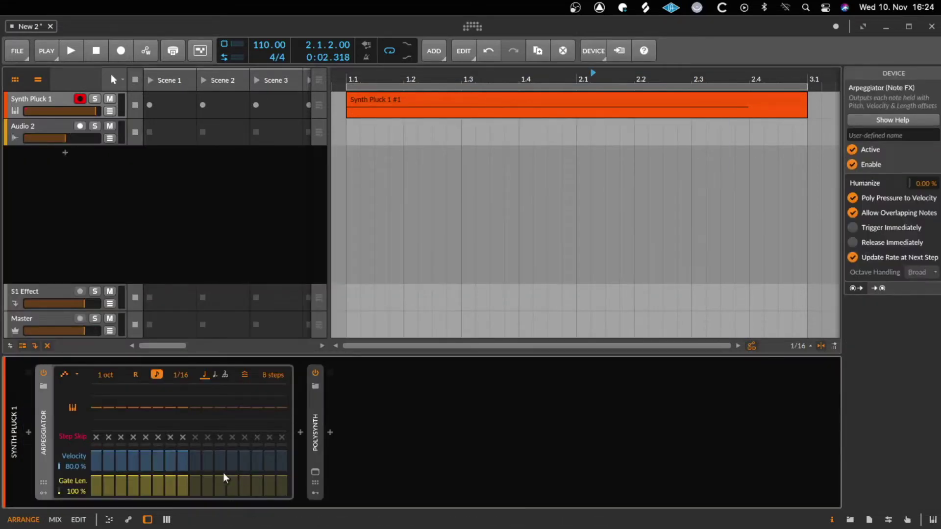
# Set the Arpeggiator's rate to 1/8 and play the Synth Pluck 1 clip from its start.
pyautogui.press('space')
pyautogui.moveTo(181, 375); pyautogui.dragTo(184, 388)
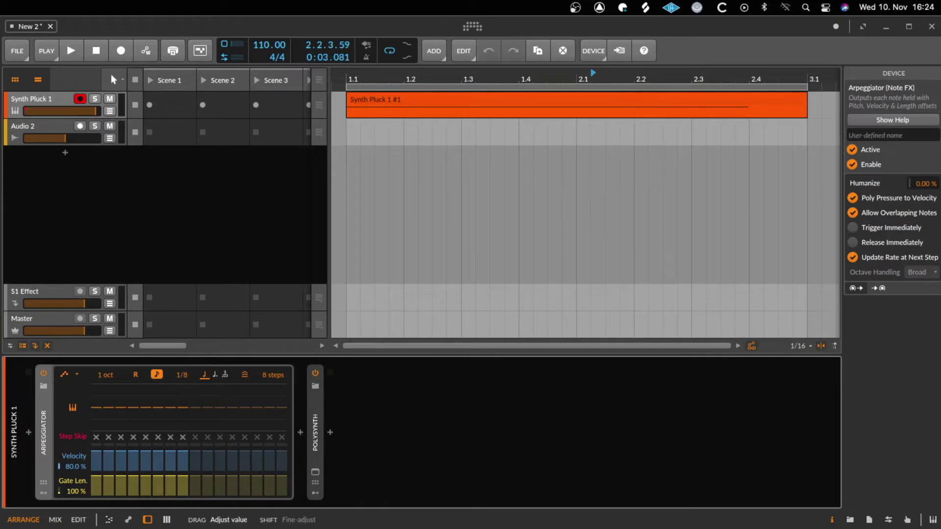
pyautogui.click(533, 85)
pyautogui.click(533, 98)
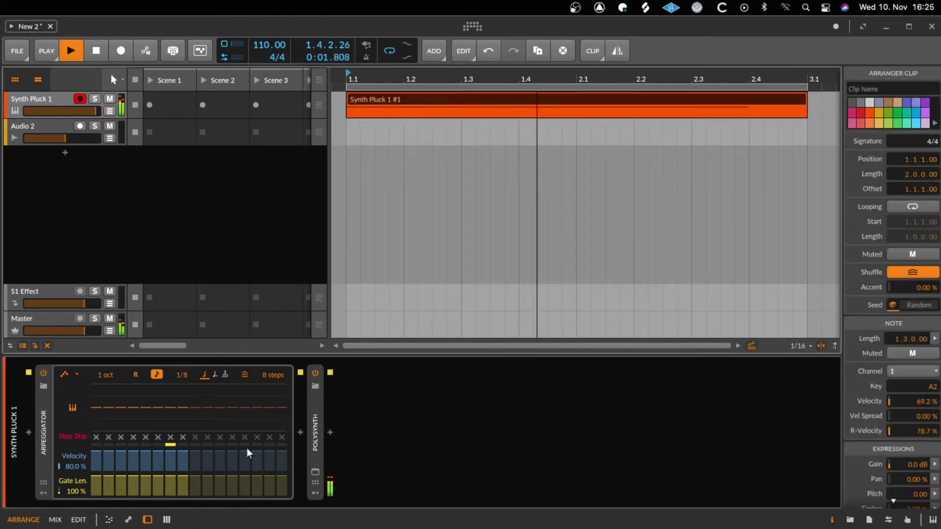
pyautogui.press('space')
# Insert Randomize between the Arpeggiator and the Polysynth, and set its velocity random amount to 0 %.
pyautogui.click(301, 432)
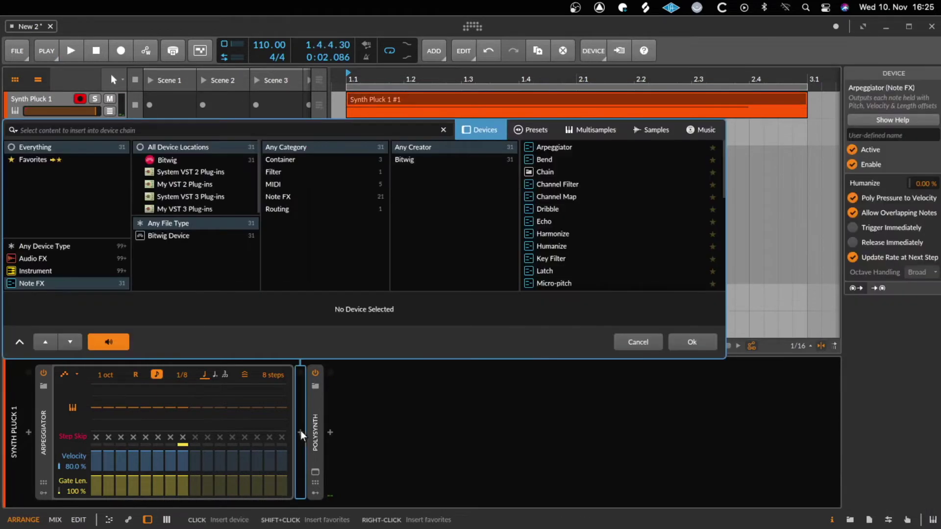
pyautogui.write('ra')
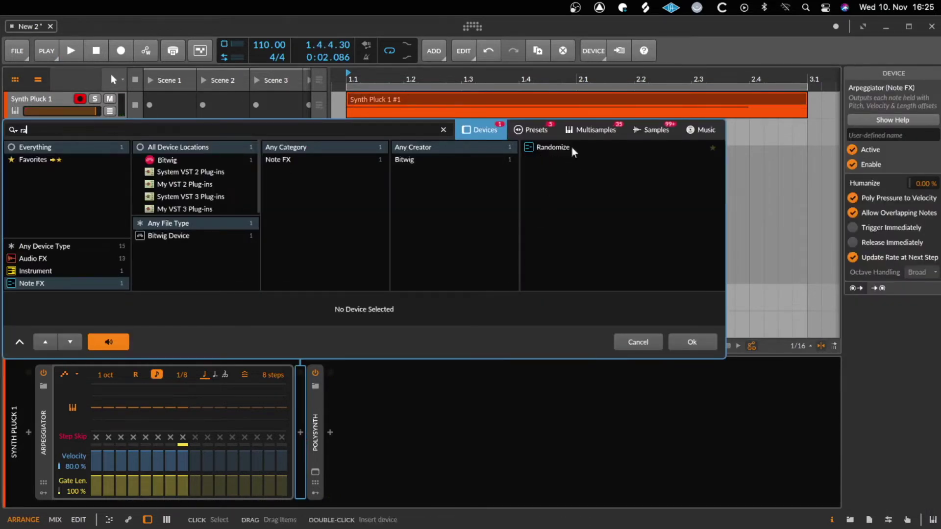
pyautogui.doubleClick(565, 147)
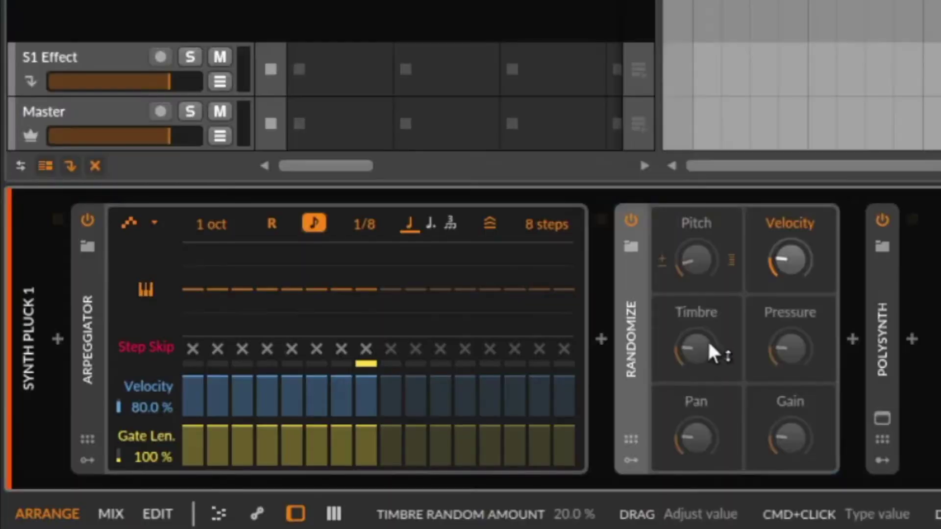
pyautogui.moveTo(802, 266); pyautogui.dragTo(802, 303)
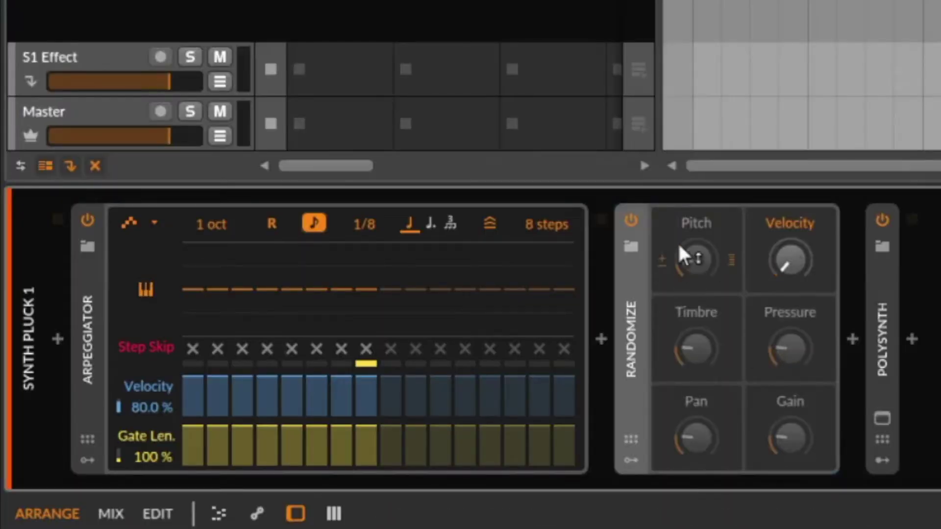
# Enable Randomize's pitch randomization in place of velocity, try +12.00 st during playback, and set the amount to +2.04 st.
pyautogui.moveTo(698, 260); pyautogui.dragTo(698, 257)
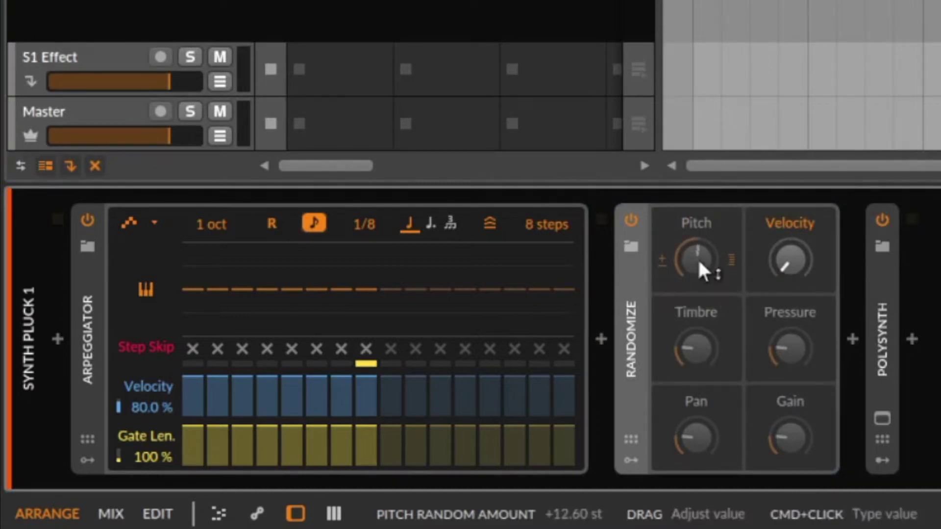
pyautogui.click(698, 222)
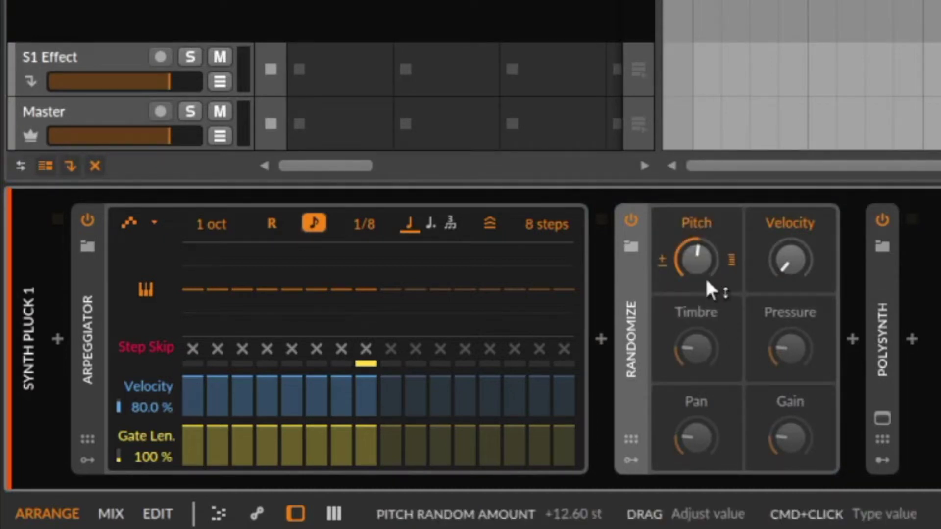
pyautogui.moveTo(696, 272); pyautogui.dragTo(698, 268)
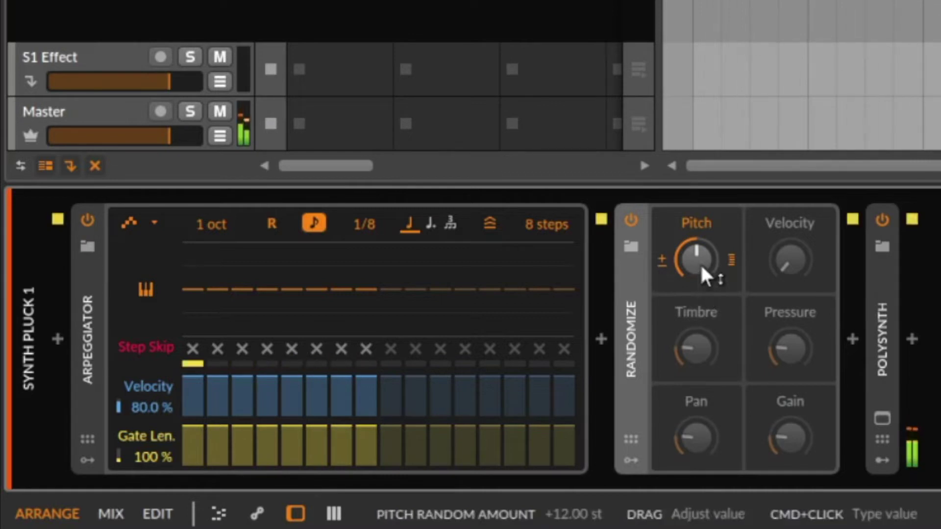
pyautogui.moveTo(698, 255); pyautogui.dragTo(698, 275)
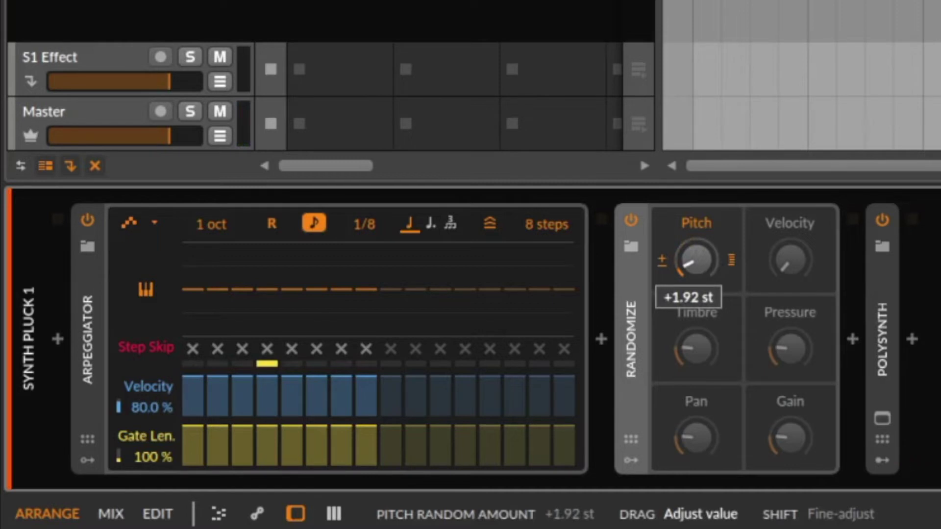
pyautogui.moveTo(698, 251); pyautogui.dragTo(698, 249)
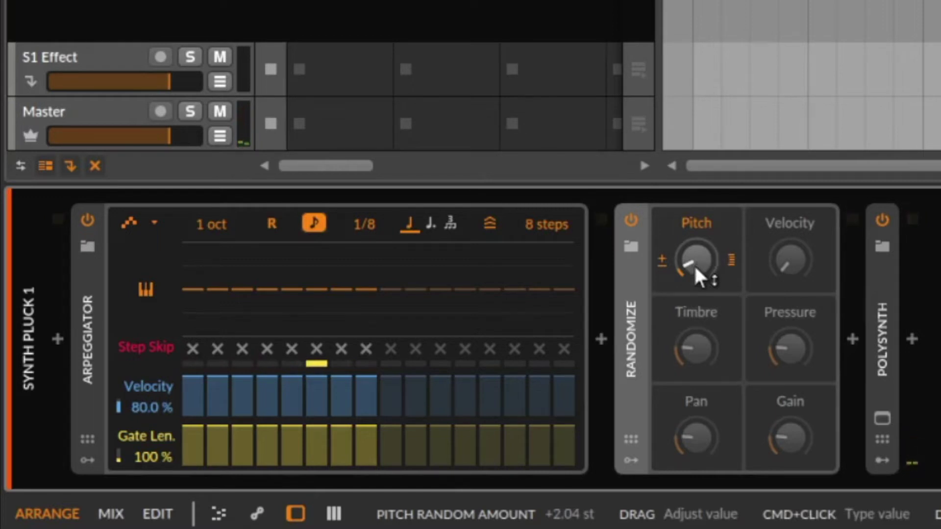
# Check the clip's note in the note editor, and play with Randomize's pitch bipolar and quantized options turned off.
pyautogui.press('e')
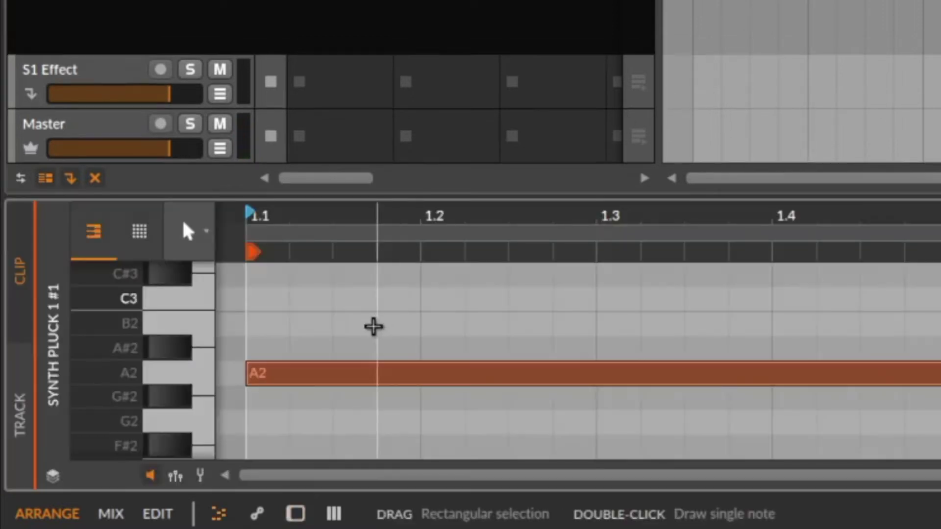
pyautogui.press('d')
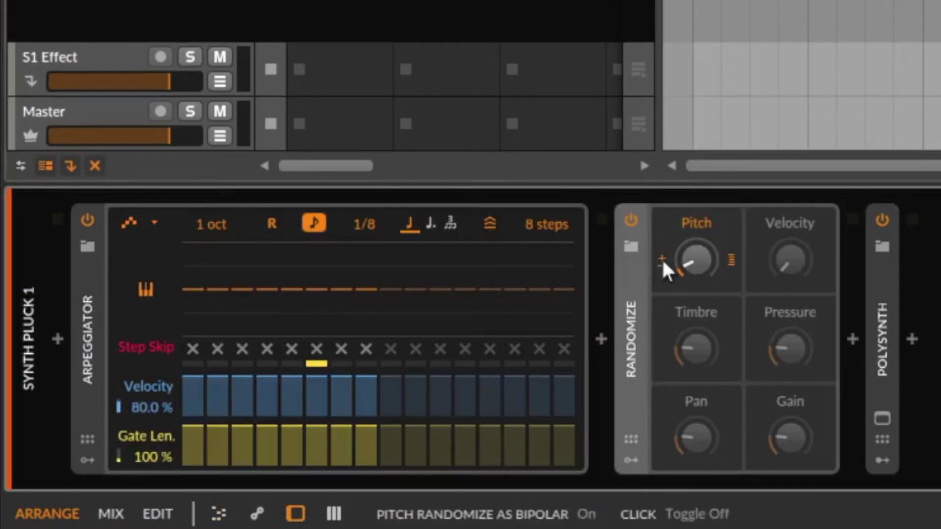
pyautogui.press('space')
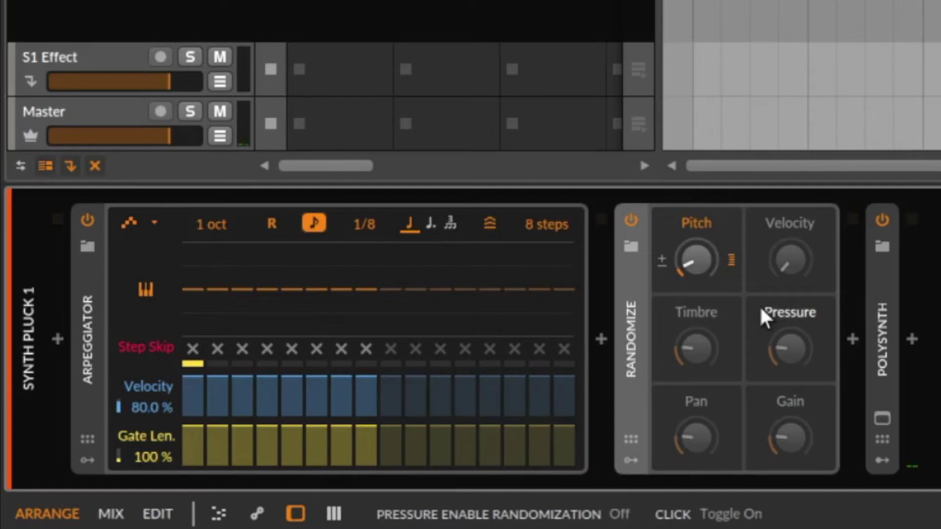
pyautogui.click(727, 259)
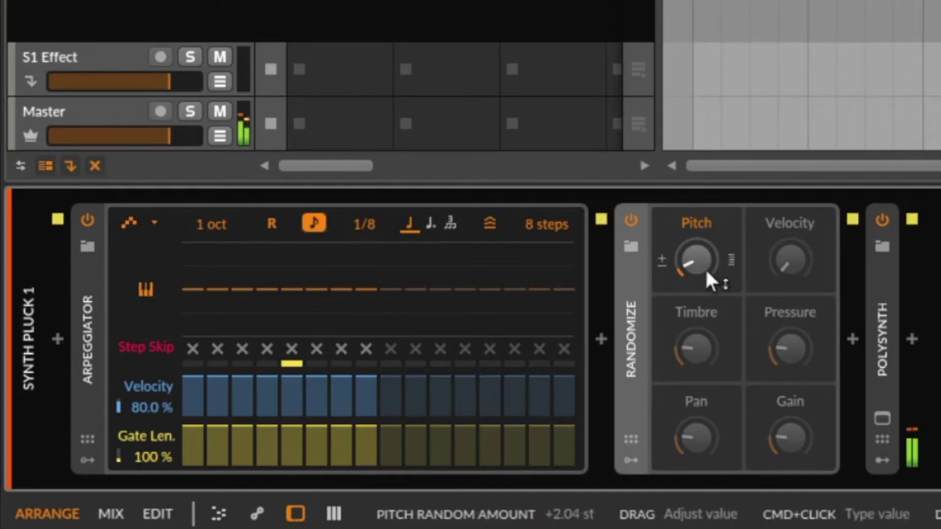
# Try a bipolar, unquantized pitch random amount of +0.84 st, and reset it to 0.00 st with pitch randomization disabled.
pyautogui.moveTo(696, 251); pyautogui.dragTo(696, 259)
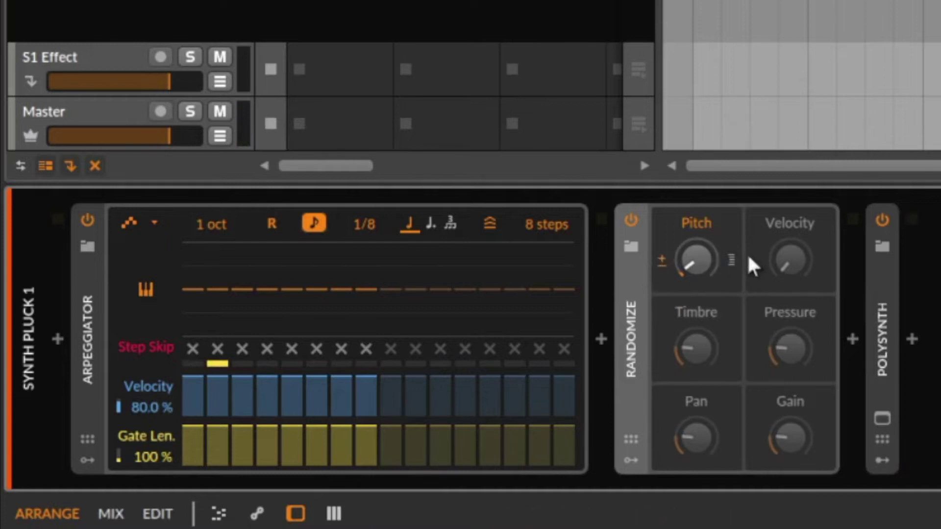
pyautogui.moveTo(701, 248); pyautogui.dragTo(701, 255)
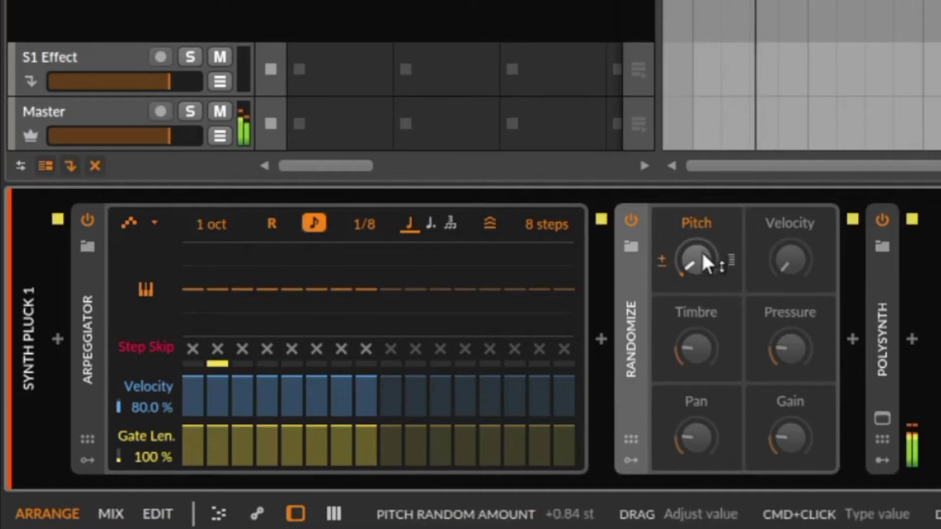
pyautogui.click(729, 259)
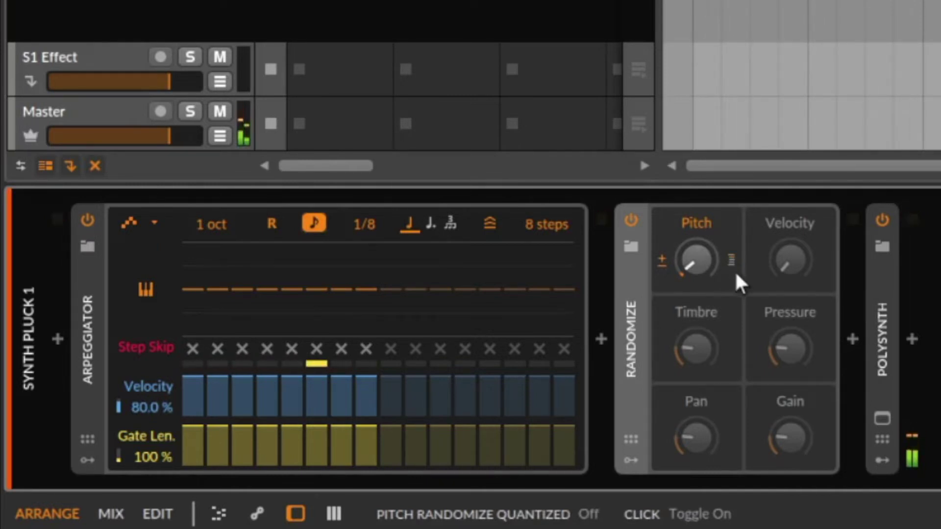
pyautogui.doubleClick(699, 243)
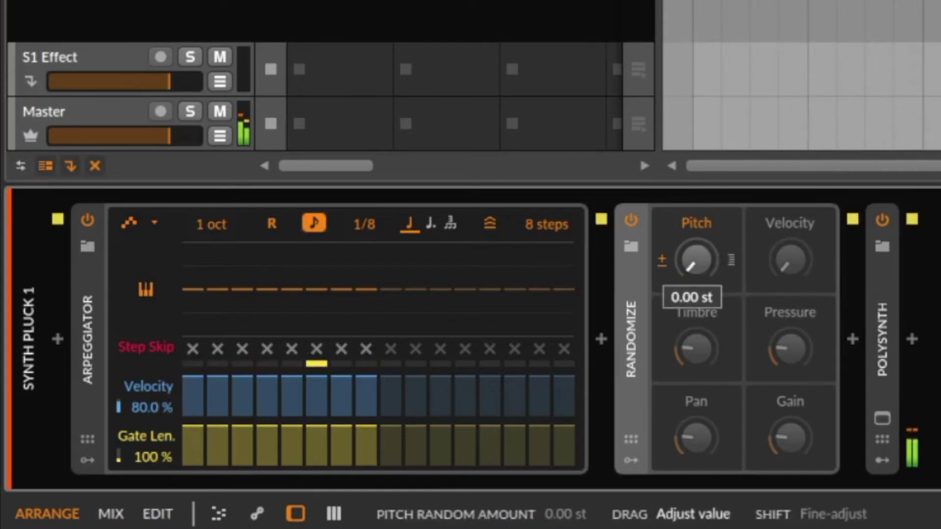
pyautogui.click(700, 221)
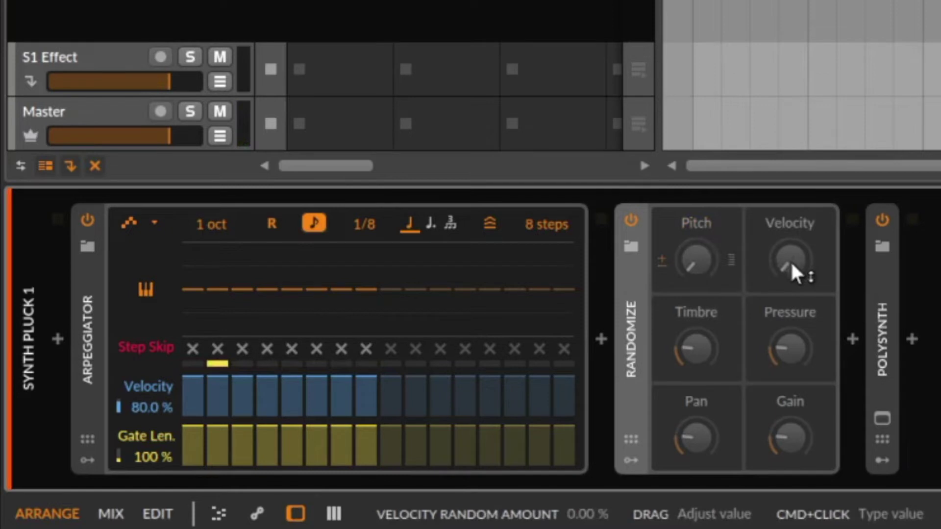
# Try Randomize's velocity randomization at 43.0 % during playback, and reset it to 0 % and disable it.
pyautogui.click(794, 220)
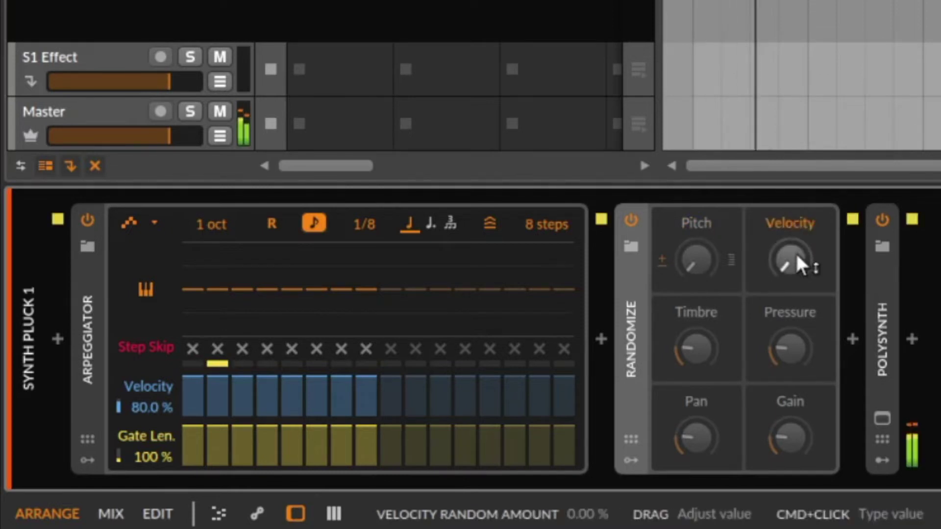
pyautogui.moveTo(795, 252); pyautogui.dragTo(795, 209)
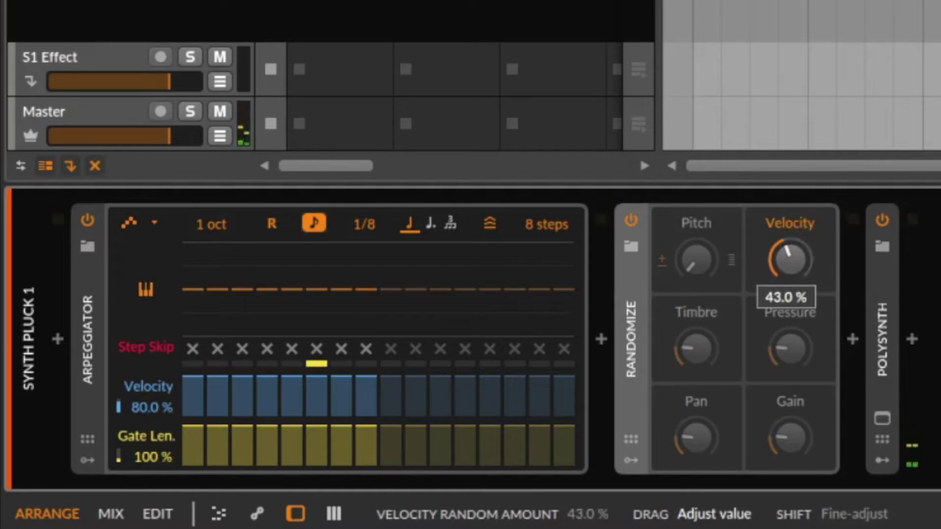
pyautogui.moveTo(795, 207); pyautogui.dragTo(795, 207)
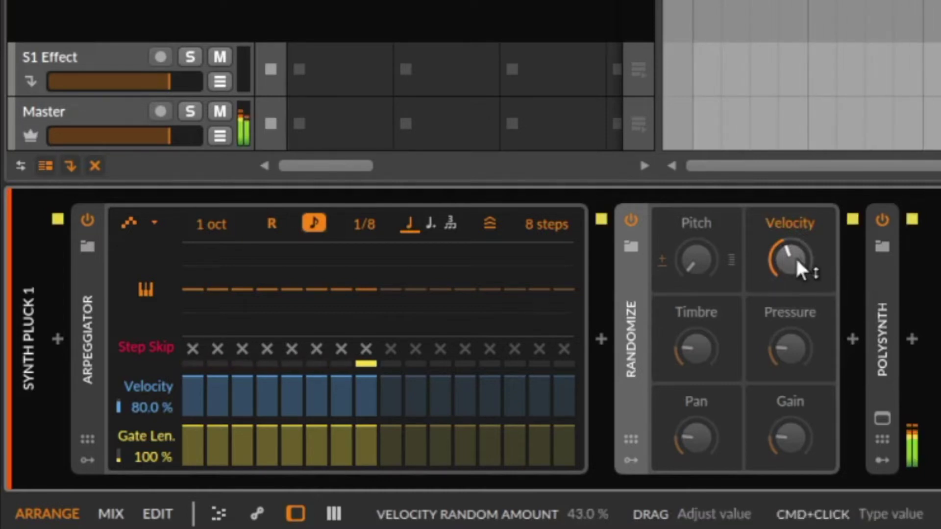
pyautogui.doubleClick(795, 253)
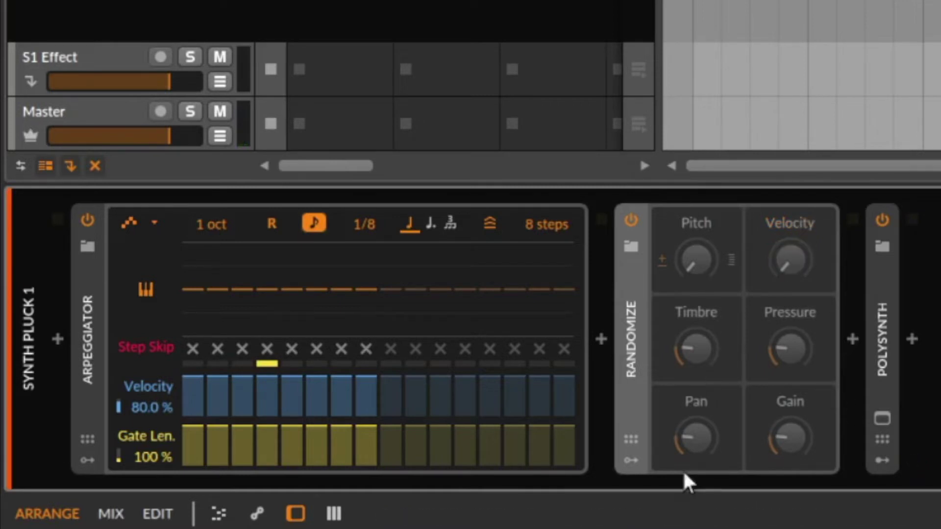
# Enable Randomize's pan randomization and try a high random amount during playback.
pyautogui.click(694, 400)
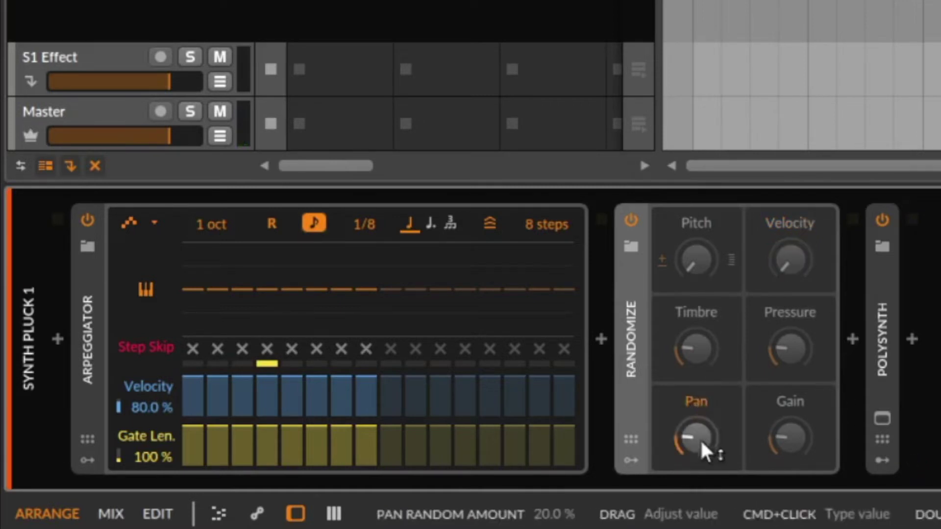
pyautogui.moveTo(706, 449)
pyautogui.mouseDown()
pyautogui.moveTo(706, 402)
pyautogui.moveTo(699, 434)
pyautogui.mouseUp()
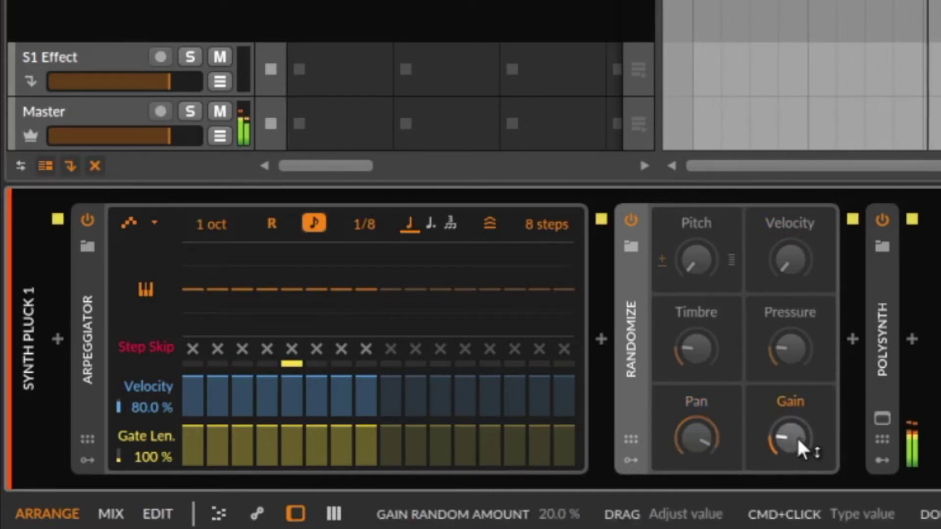
# Try Randomize's gain random amount at 76.5 %, disable gain randomization, and enable timbre randomization with a high random amount.
pyautogui.moveTo(796, 437)
pyautogui.mouseDown()
pyautogui.moveTo(796, 408)
pyautogui.moveTo(799, 446)
pyautogui.mouseUp()
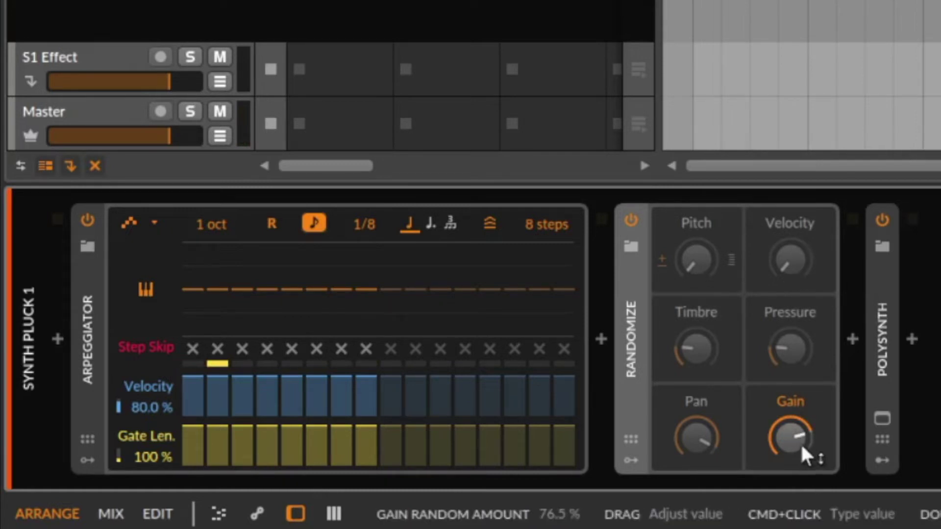
pyautogui.click(794, 397)
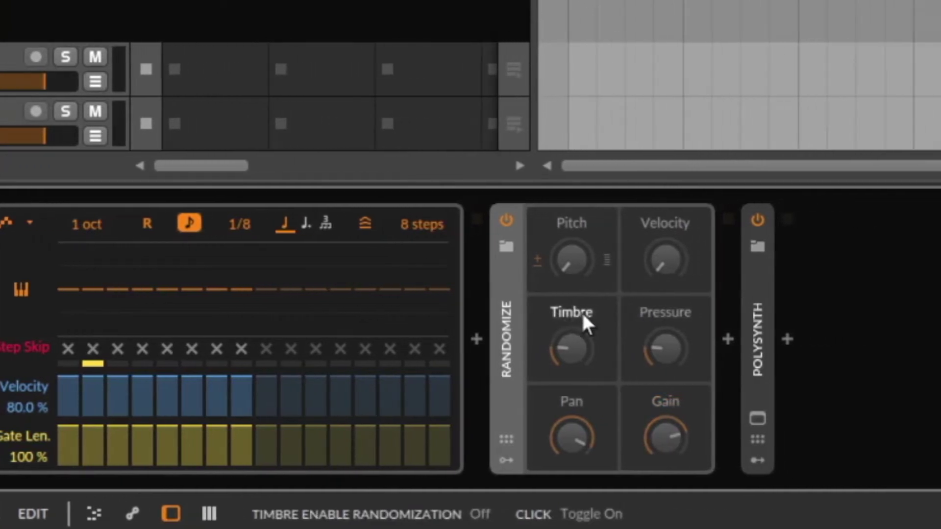
pyautogui.click(582, 315)
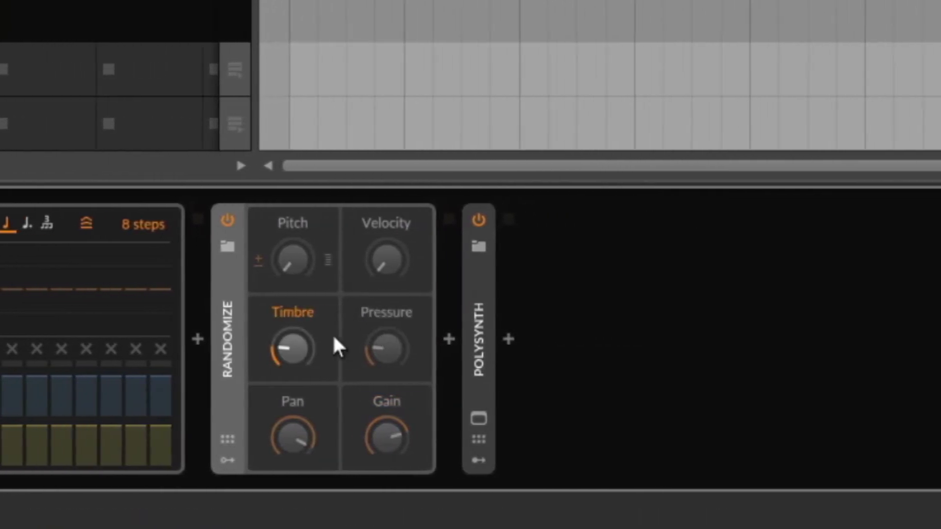
pyautogui.moveTo(117, 361); pyautogui.dragTo(117, 348)
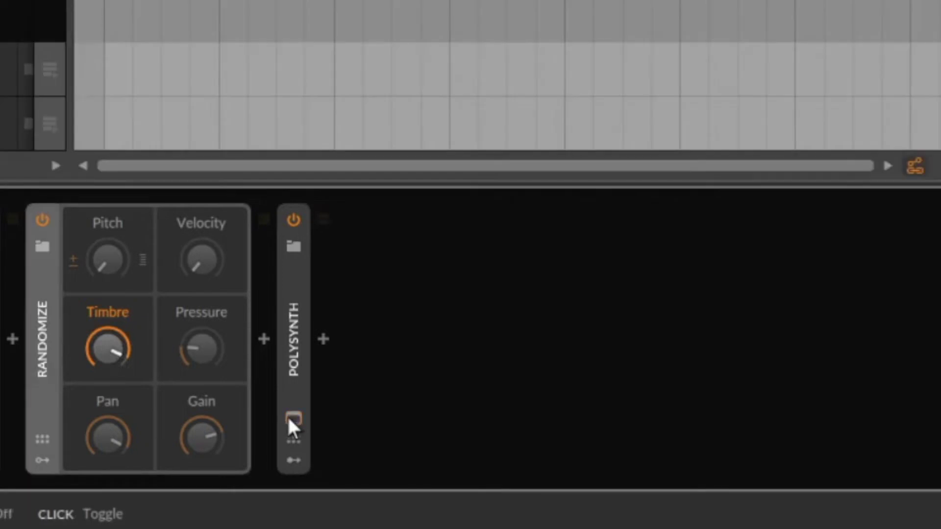
# Expand Polysynth to show its modulators and full parameters, with its remote controls hidden.
pyautogui.click(294, 419)
pyautogui.click(293, 420)
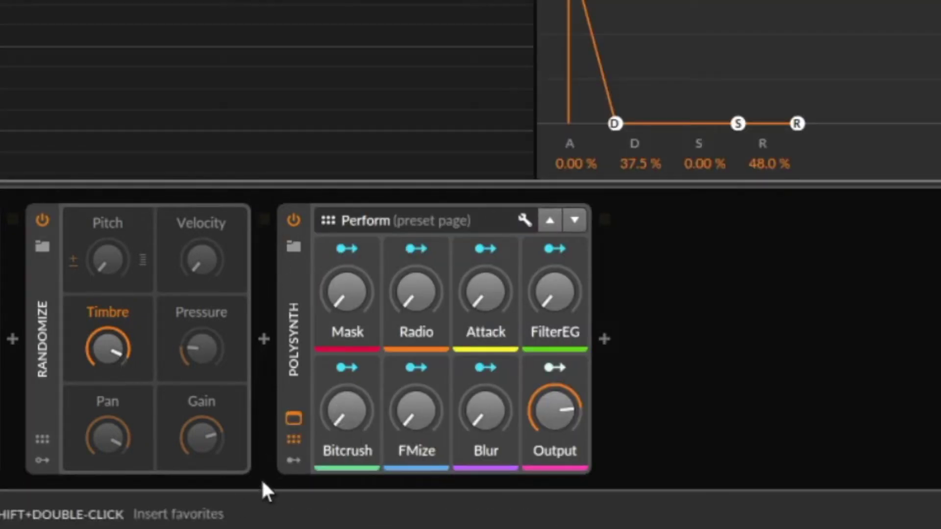
pyautogui.click(291, 461)
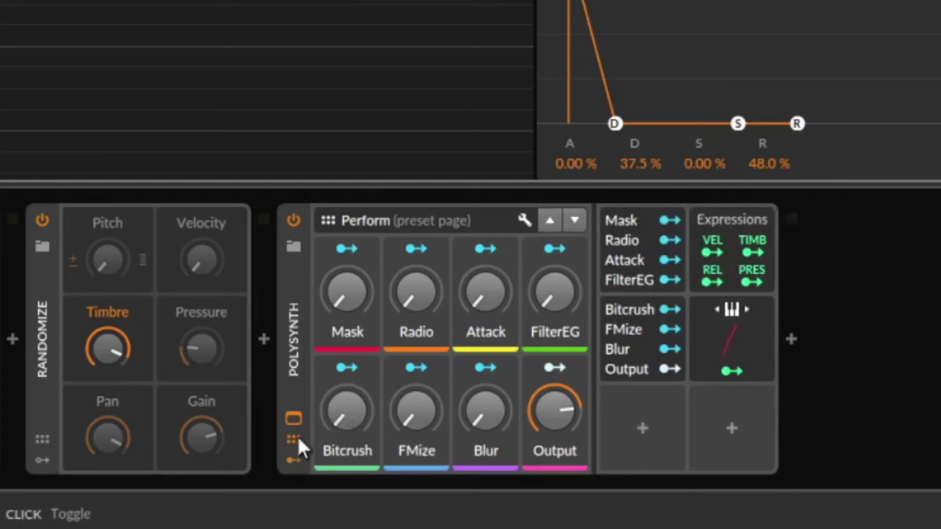
pyautogui.click(297, 438)
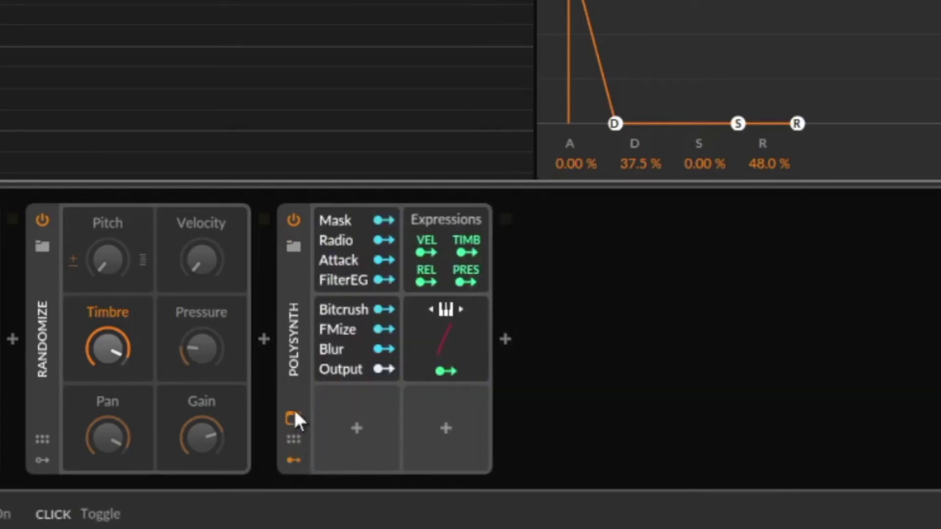
pyautogui.doubleClick(290, 372)
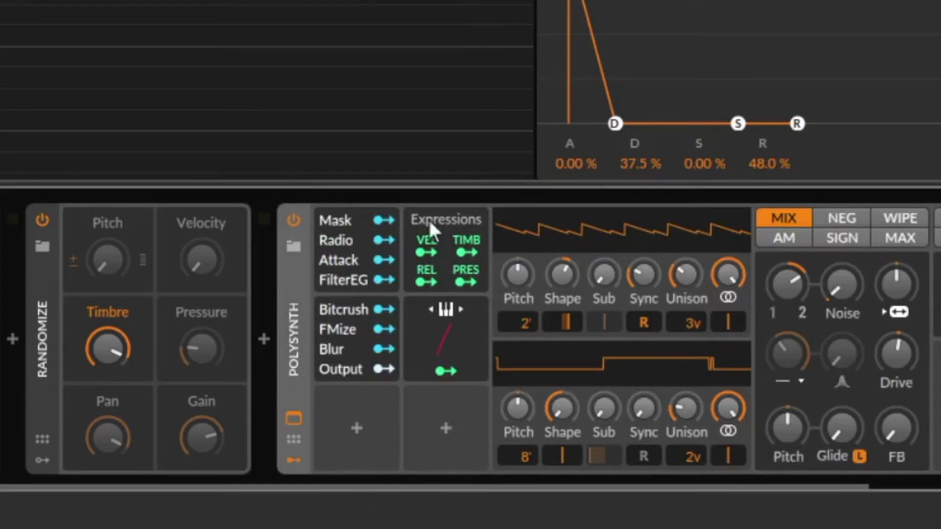
# Map Polysynth's Timbre expression to the filter frequency with a modulation amount of +57.00.
pyautogui.click(469, 249)
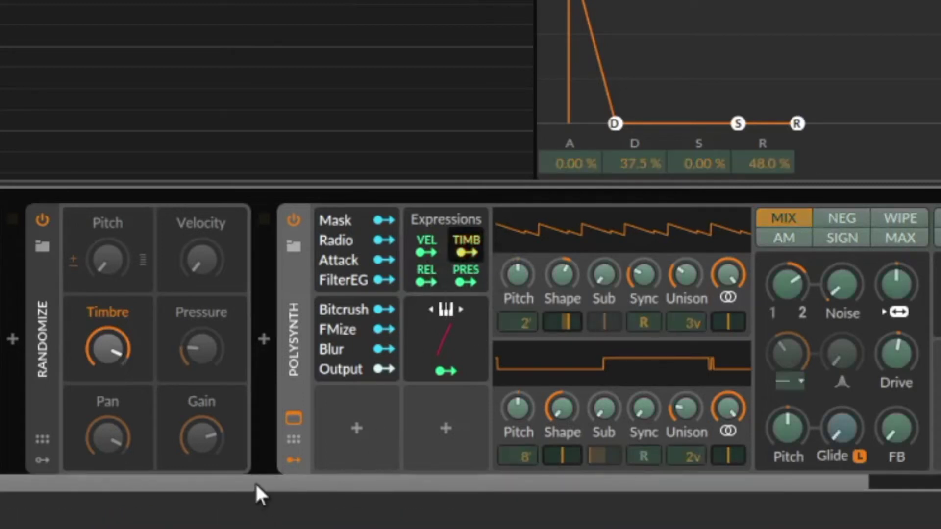
pyautogui.moveTo(255, 485); pyautogui.dragTo(528, 486)
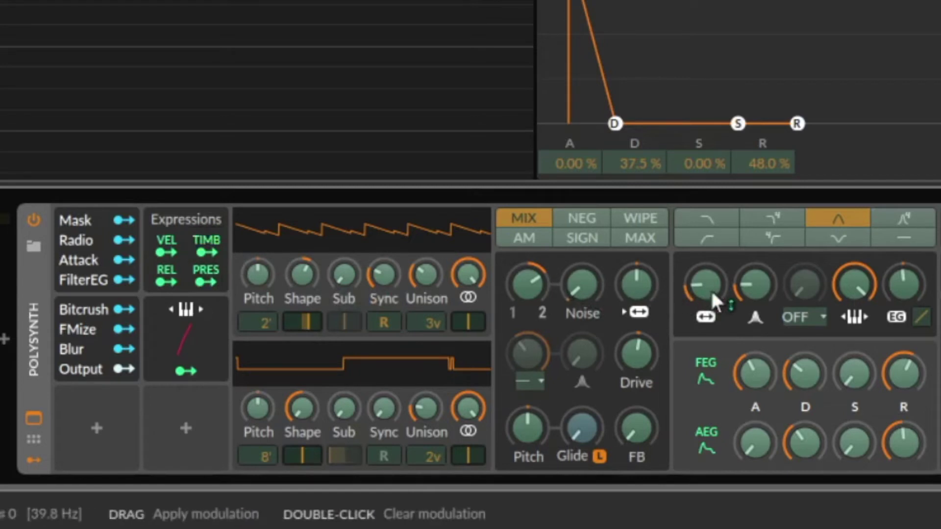
pyautogui.moveTo(707, 287); pyautogui.dragTo(706, 280)
pyautogui.moveTo(705, 283); pyautogui.dragTo(704, 272)
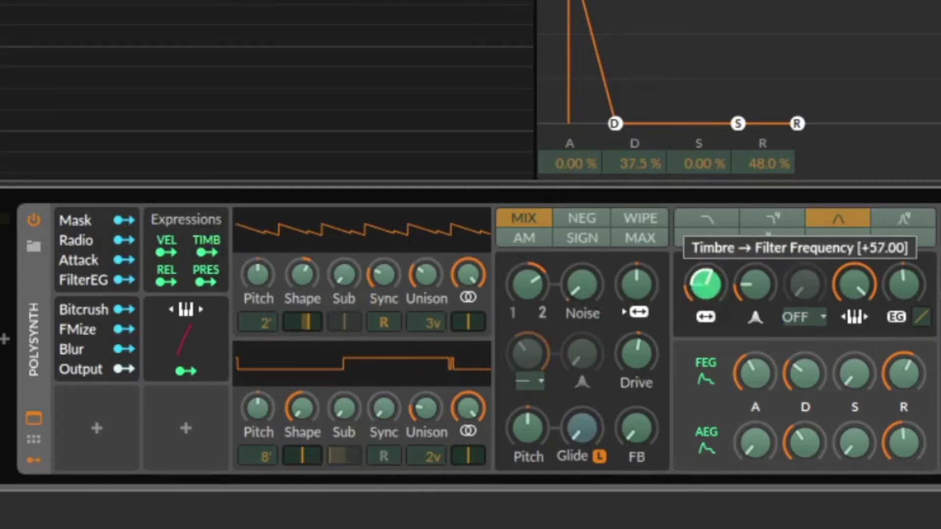
pyautogui.click(204, 242)
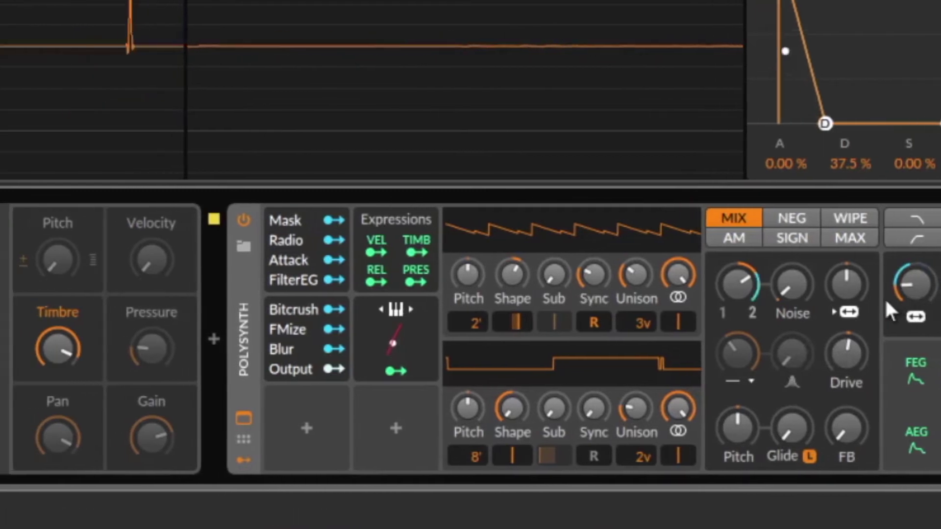
# Enable Randomize's pressure randomization with a high amount, and map Polysynth's Pressure expression to the filter resonance.
pyautogui.click(202, 317)
pyautogui.moveTo(203, 332)
pyautogui.mouseDown()
pyautogui.moveTo(203, 289)
pyautogui.moveTo(203, 332)
pyautogui.mouseUp()
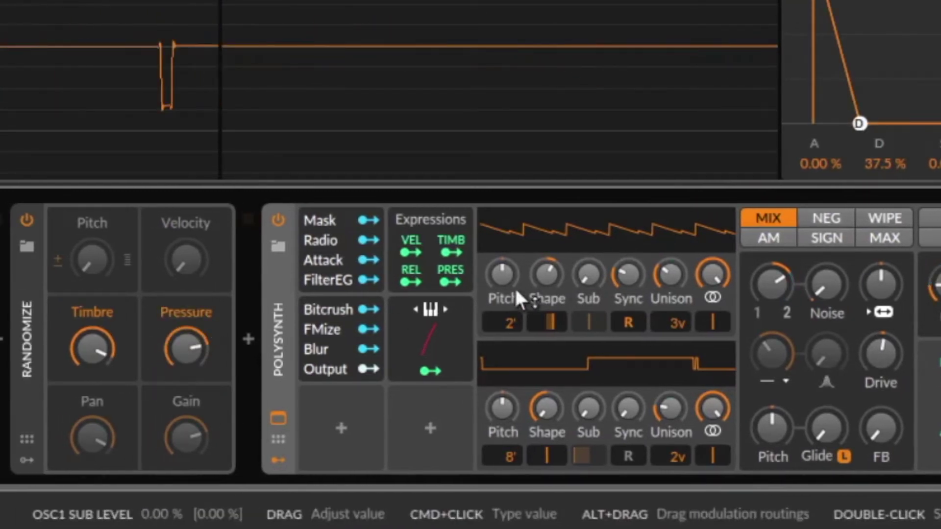
pyautogui.click(451, 274)
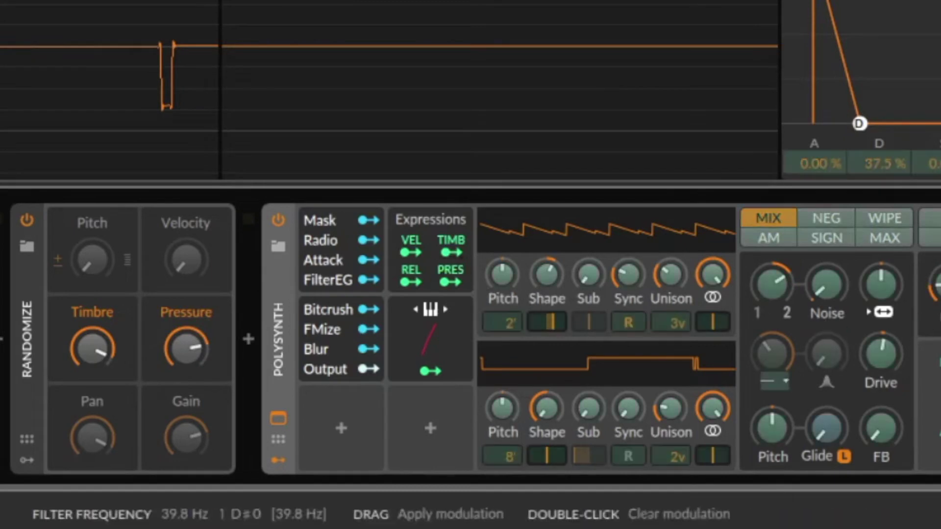
pyautogui.moveTo(940, 285); pyautogui.dragTo(940, 264)
pyautogui.moveTo(671, 407); pyautogui.dragTo(669, 416)
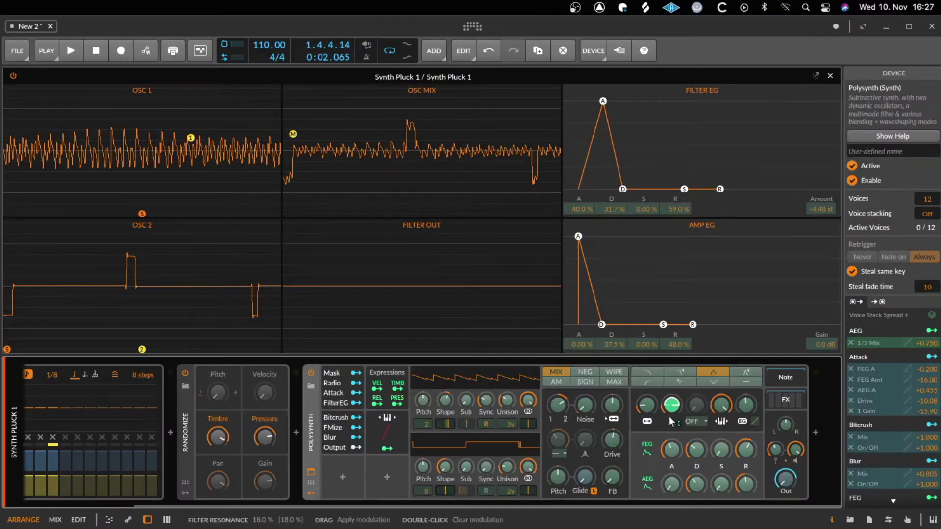
# Map the Pressure expression to the amp envelope's decay during playback, and stop the playback.
pyautogui.press('space')
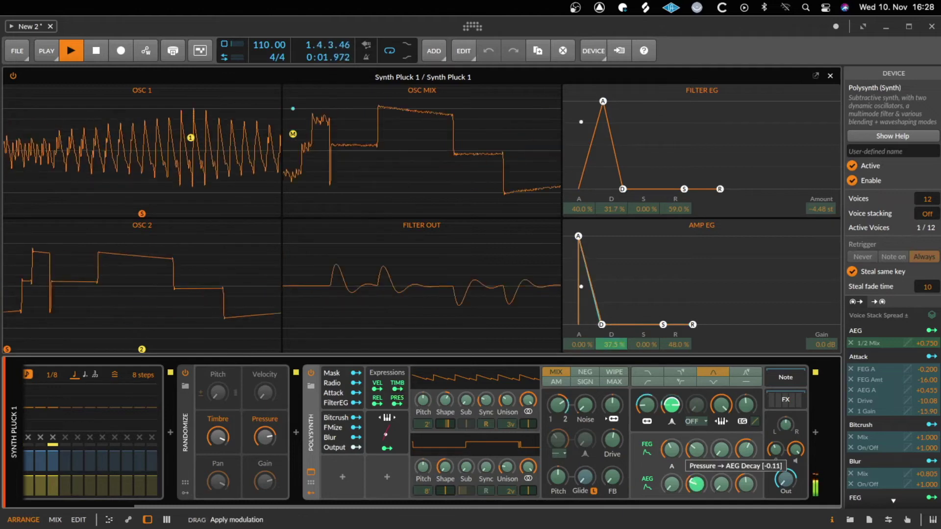
pyautogui.moveTo(697, 483); pyautogui.dragTo(700, 487)
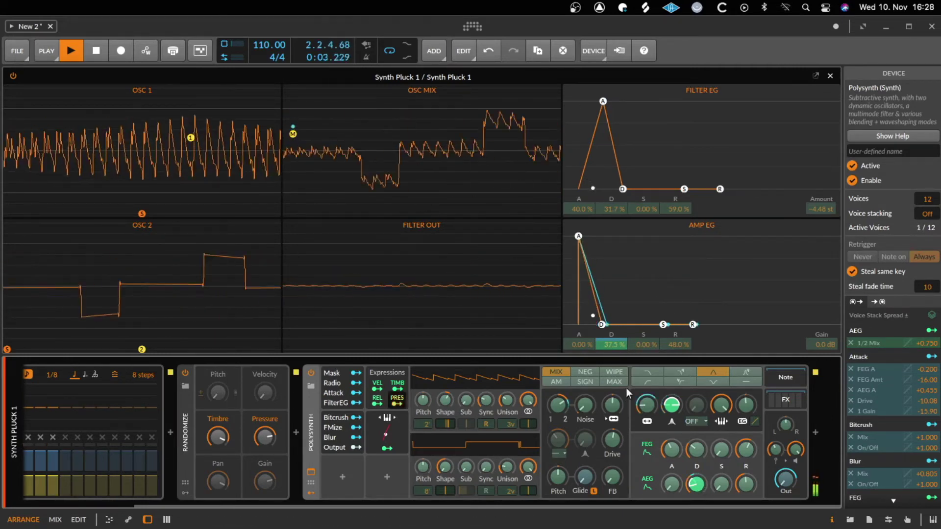
pyautogui.press('space')
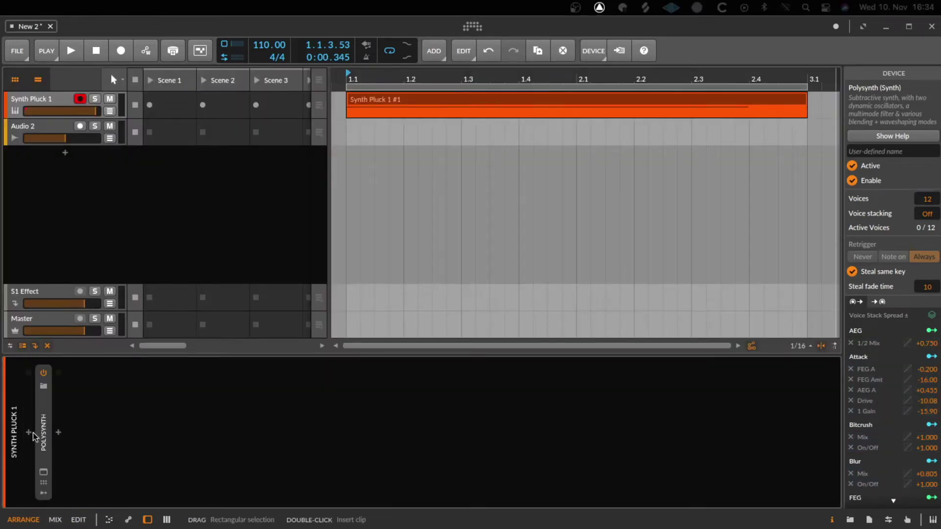
# Insert a Multi-note device before Polysynth, and enable its fourth note with the pitch set to +3.
pyautogui.click(29, 433)
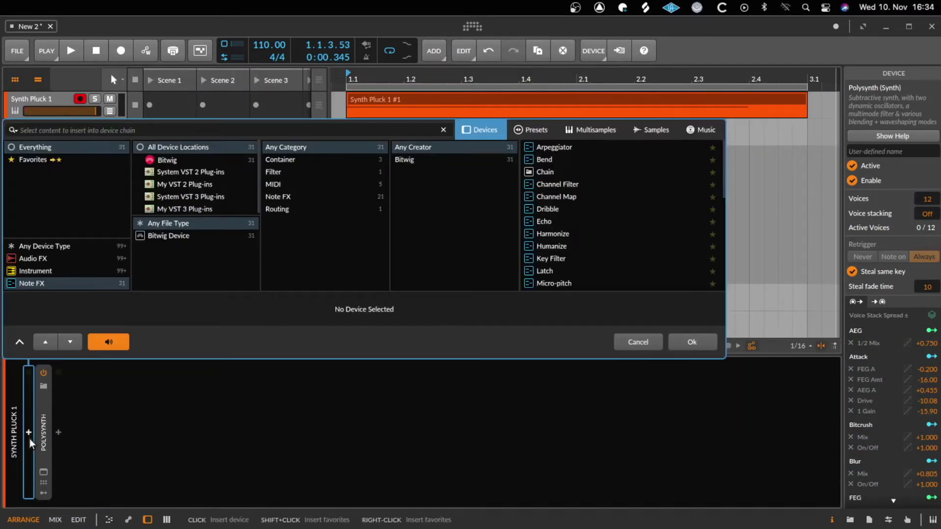
pyautogui.write('mu')
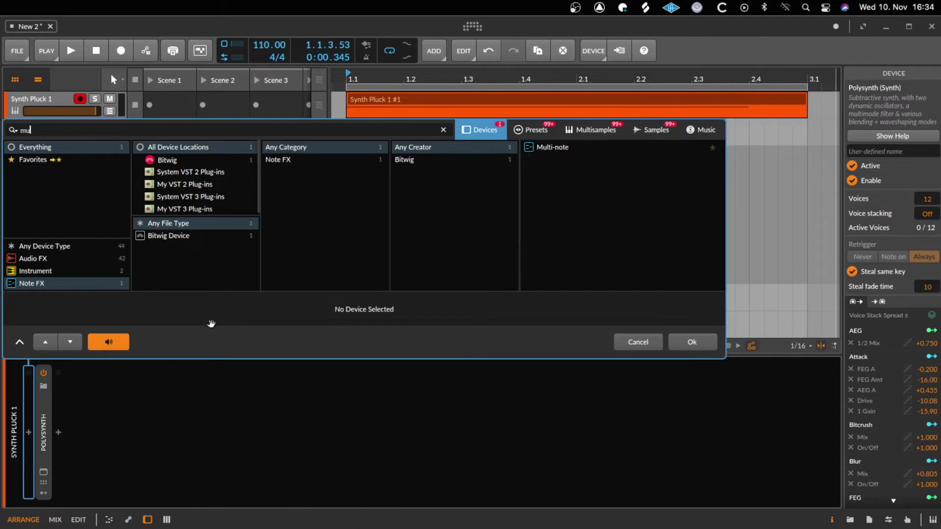
pyautogui.doubleClick(567, 148)
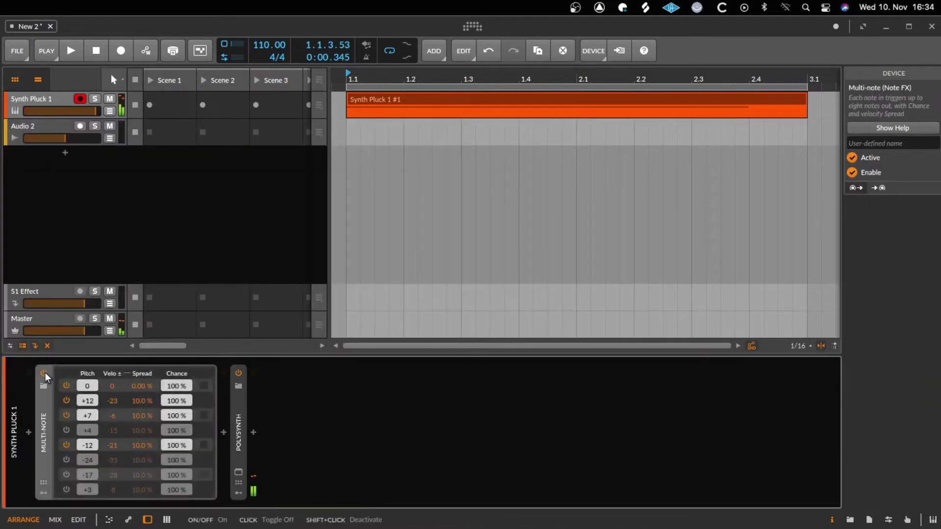
pyautogui.click(66, 430)
pyautogui.moveTo(87, 430); pyautogui.dragTo(87, 433)
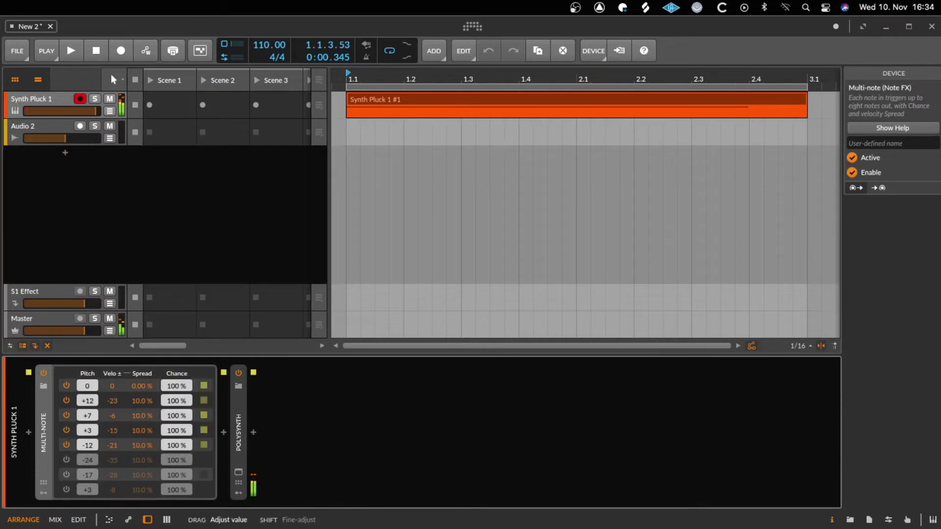
# Insert a Strum device between Multi-note and Polysynth.
pyautogui.click(224, 433)
pyautogui.write('sz')
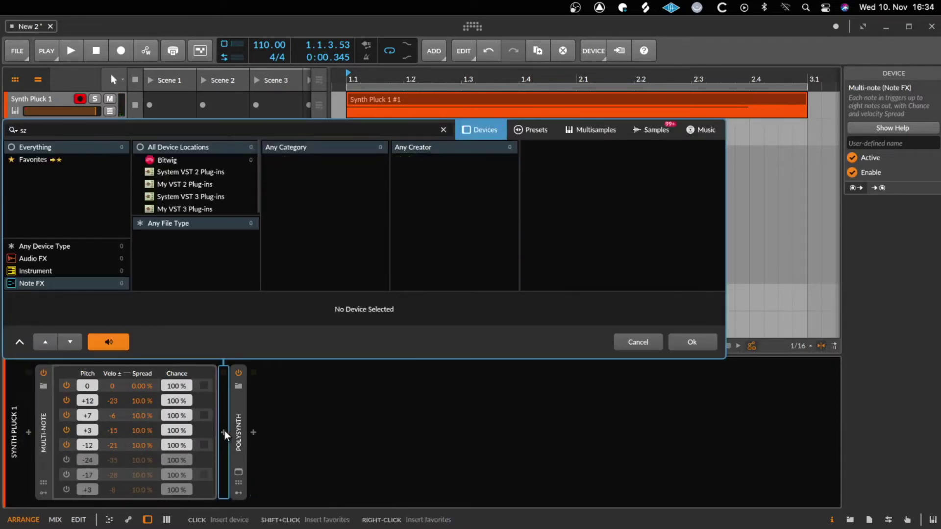
pyautogui.press('BackSpace')
pyautogui.write('tr')
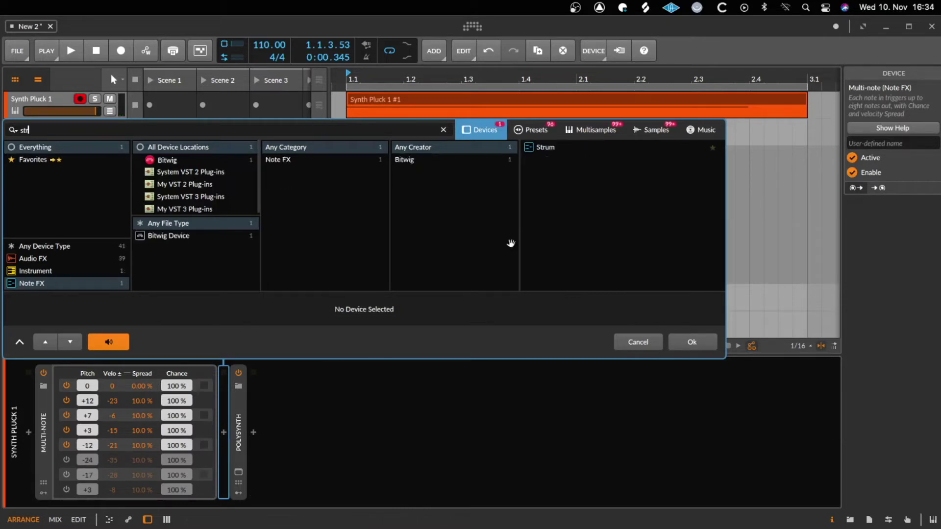
pyautogui.doubleClick(542, 147)
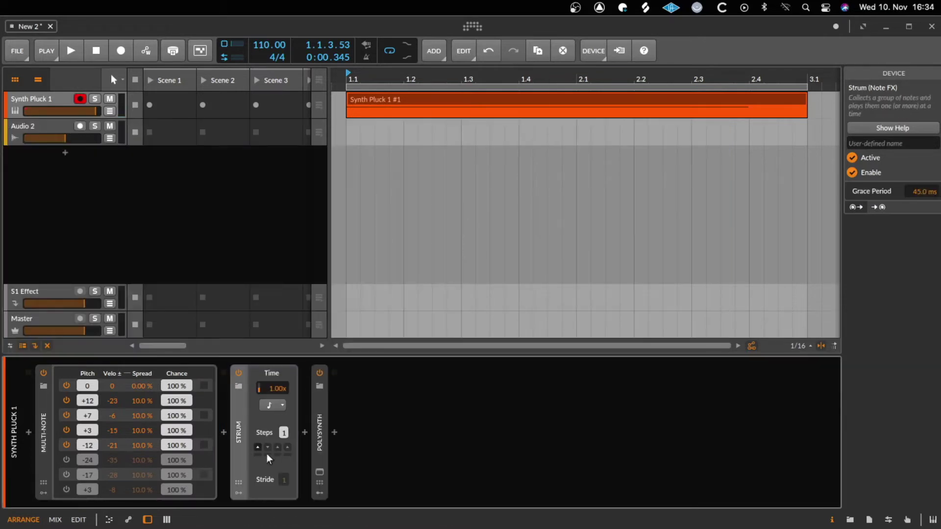
# Try Strum with a millisecond timebase, raising the time to 14.29, 20.33 and 50.00 ms.
pyautogui.click(270, 405)
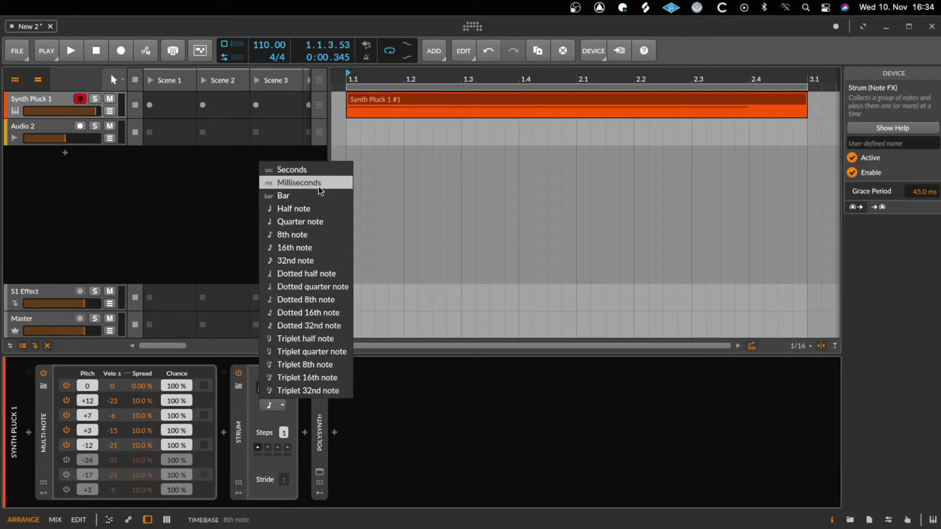
pyautogui.click(319, 189)
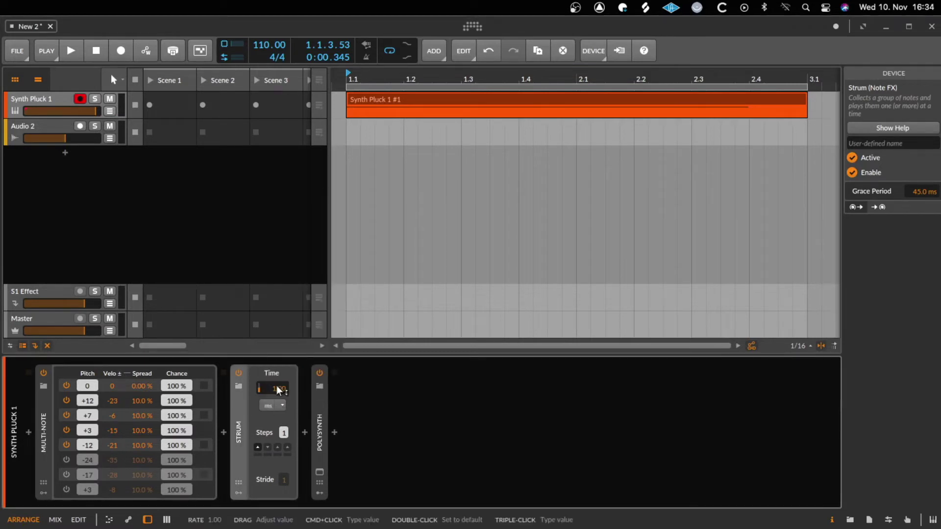
pyautogui.moveTo(278, 389); pyautogui.dragTo(279, 378)
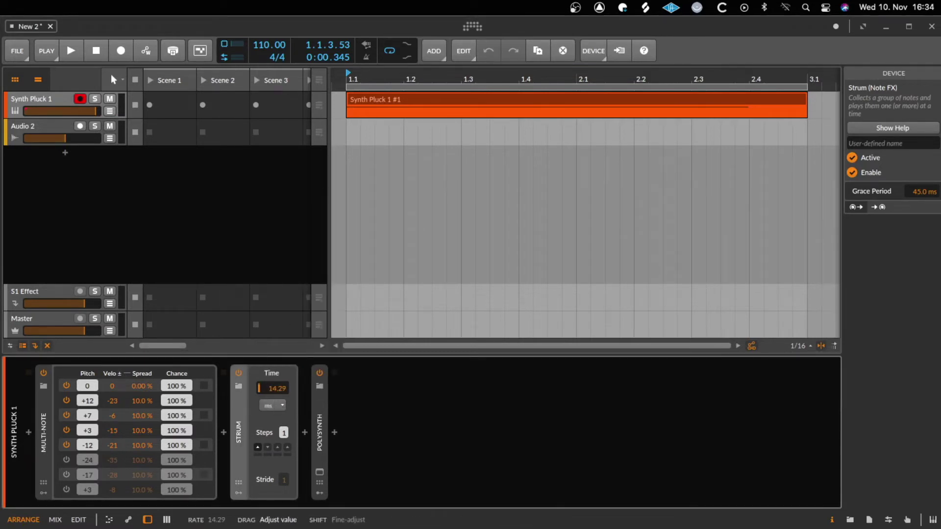
pyautogui.moveTo(276, 389); pyautogui.dragTo(276, 389)
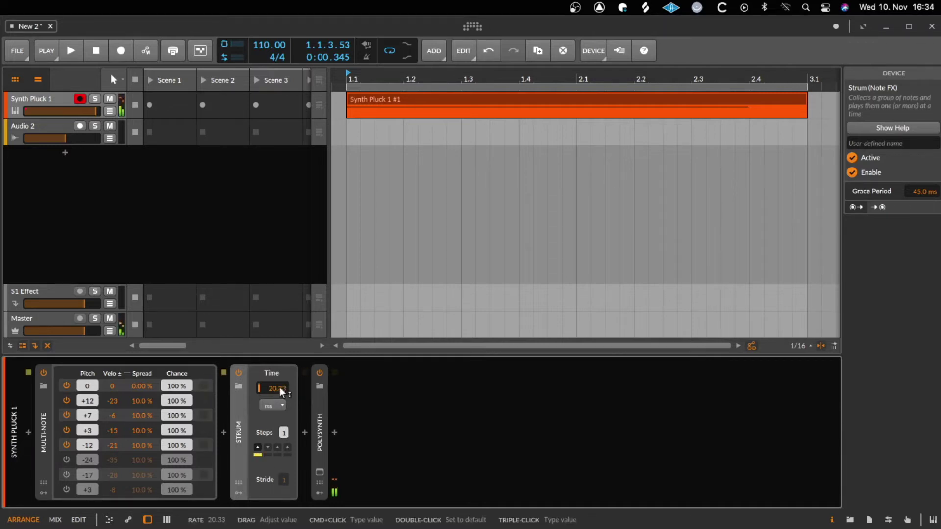
pyautogui.doubleClick(279, 391)
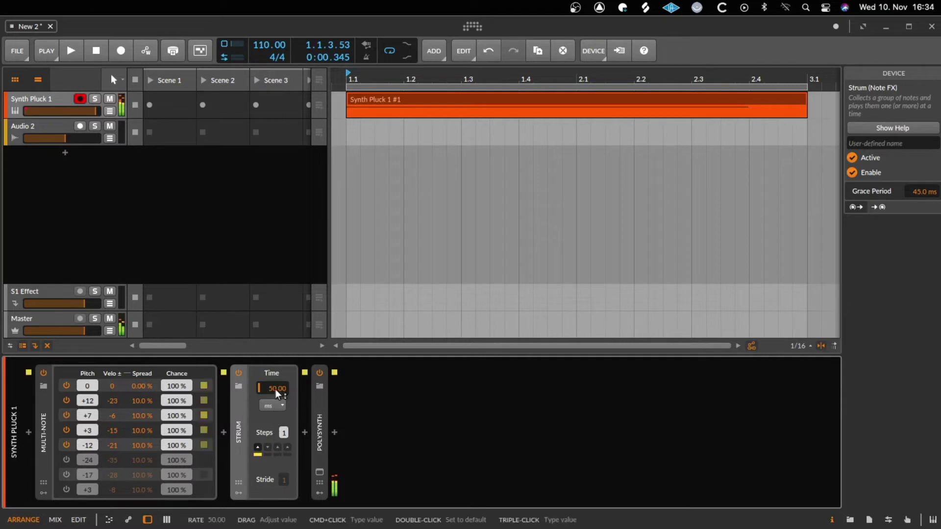
pyautogui.moveTo(277, 392); pyautogui.dragTo(277, 412)
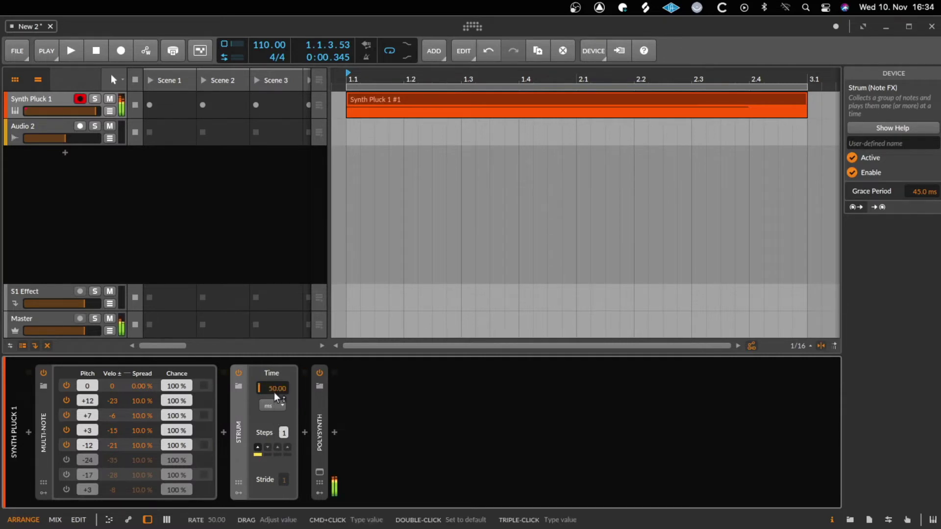
# Switch Strum to the note-based timebase and reset its time to the default 1.00x, trying 1.22x on the way.
pyautogui.click(272, 406)
pyautogui.click(294, 248)
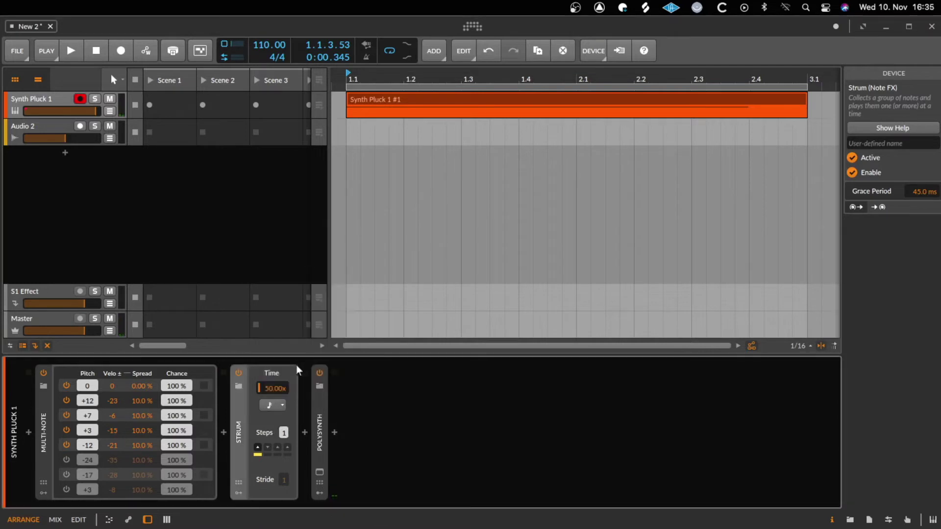
pyautogui.doubleClick(273, 392)
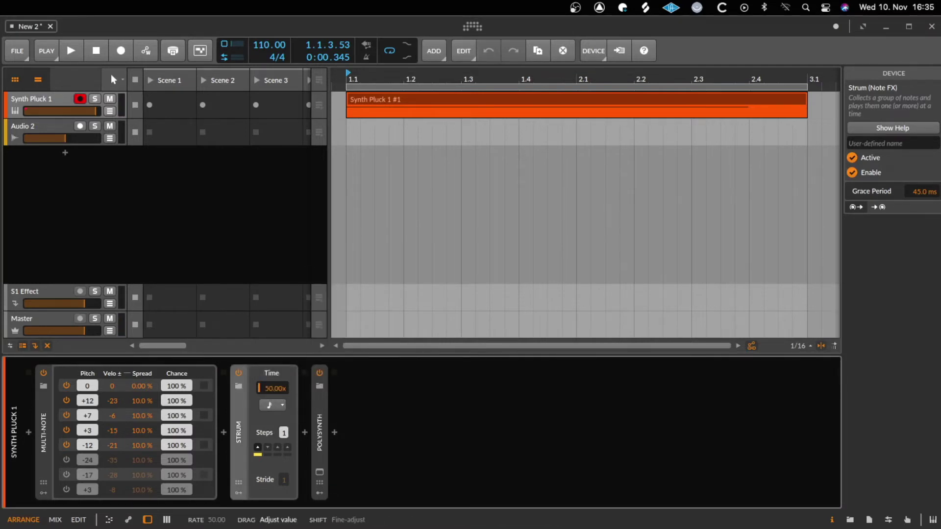
pyautogui.doubleClick(274, 392)
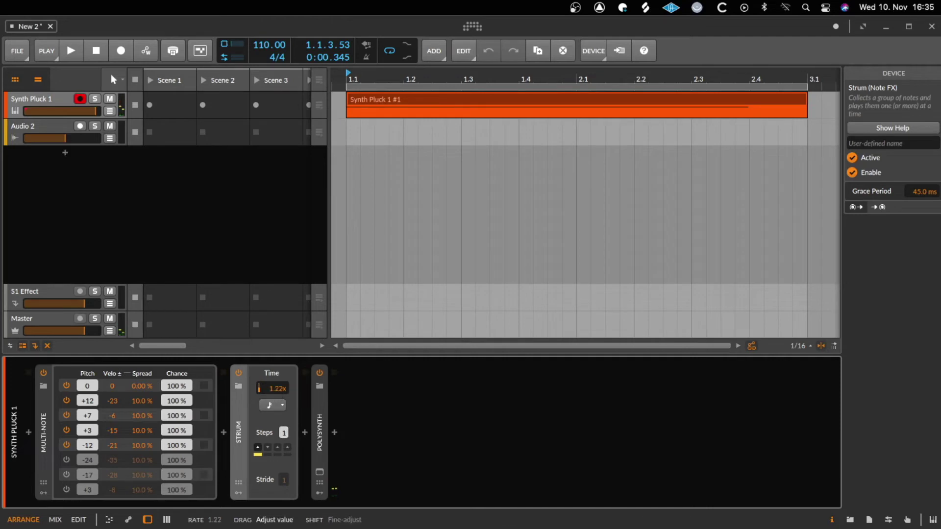
# Try Strum times of 2.00x and about 0.49x.
pyautogui.keyDown('super'); pyautogui.click(271, 389); pyautogui.keyUp('super')
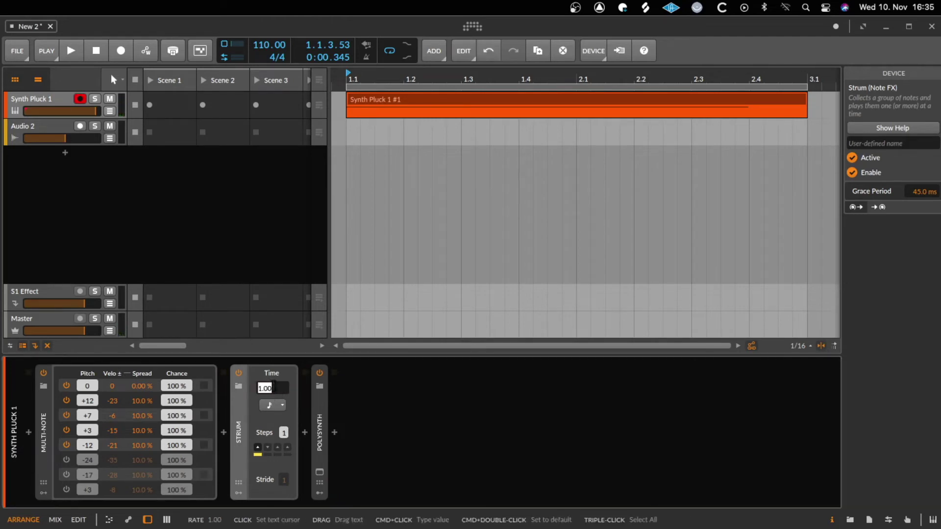
pyautogui.write('2')
pyautogui.press('Return')
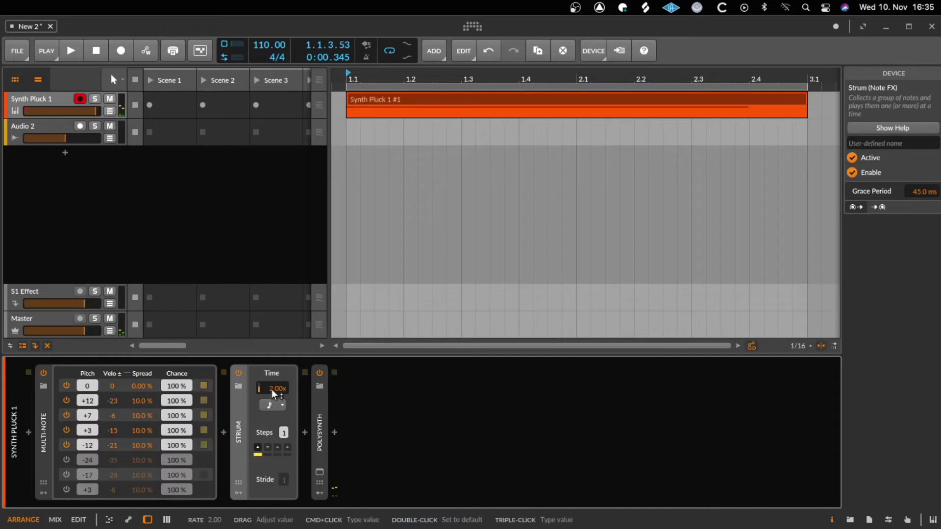
pyautogui.moveTo(273, 396)
pyautogui.mouseDown()
pyautogui.moveTo(273, 416)
pyautogui.moveTo(272, 393)
pyautogui.mouseUp()
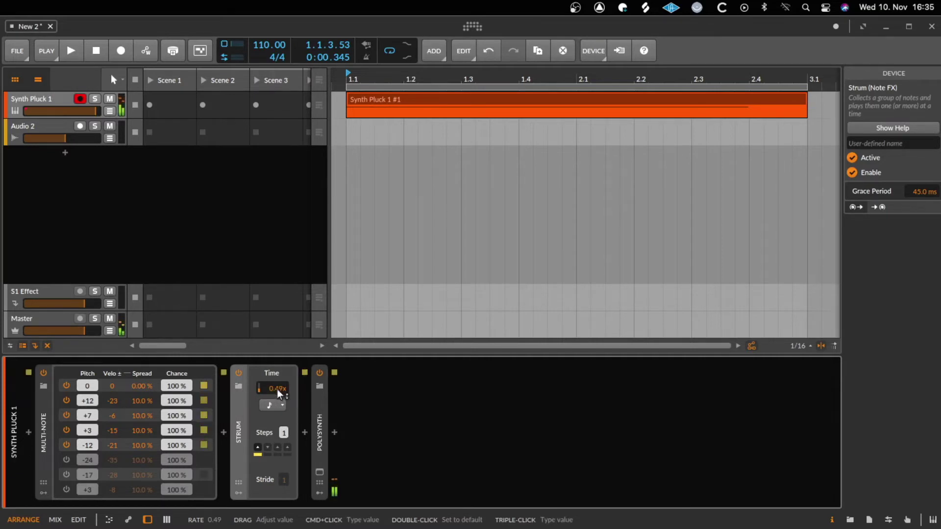
# Audition Strum's first step with its direction flipped, and reset the time to 1.00x.
pyautogui.click(257, 447)
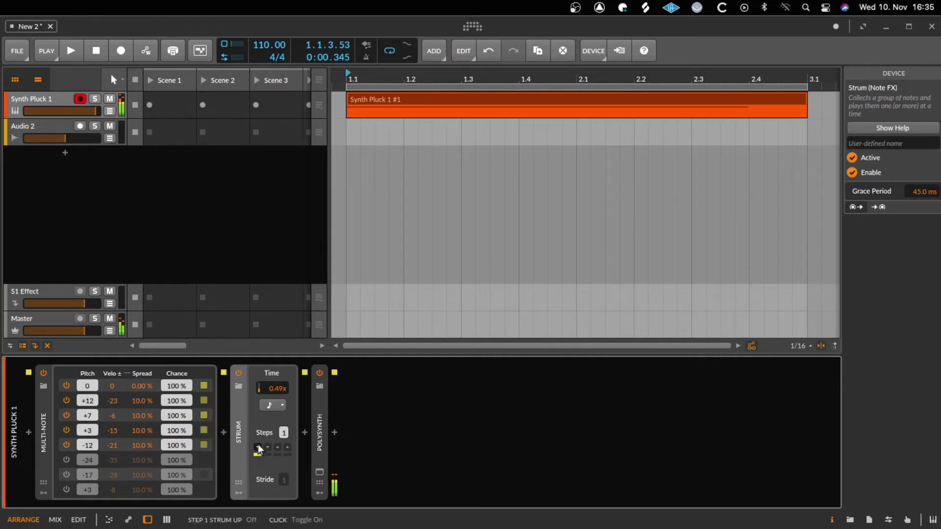
pyautogui.doubleClick(278, 393)
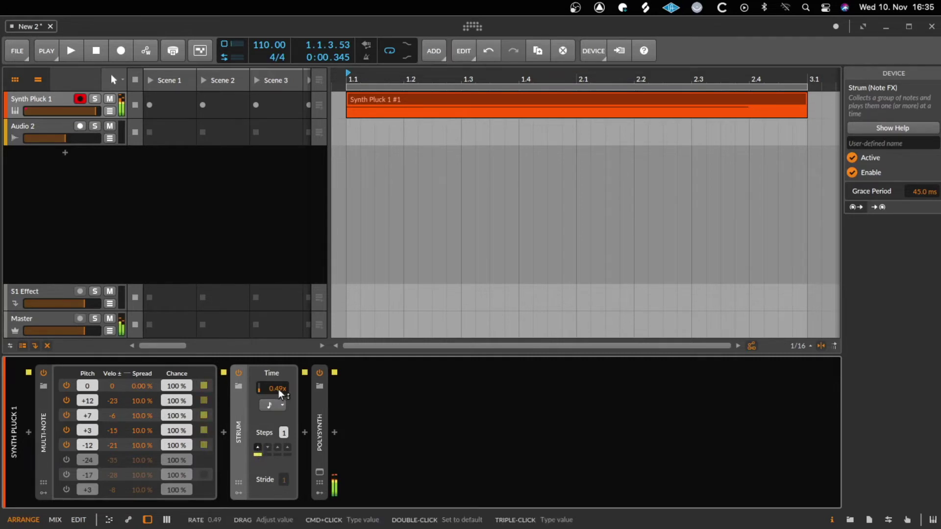
pyautogui.click(258, 448)
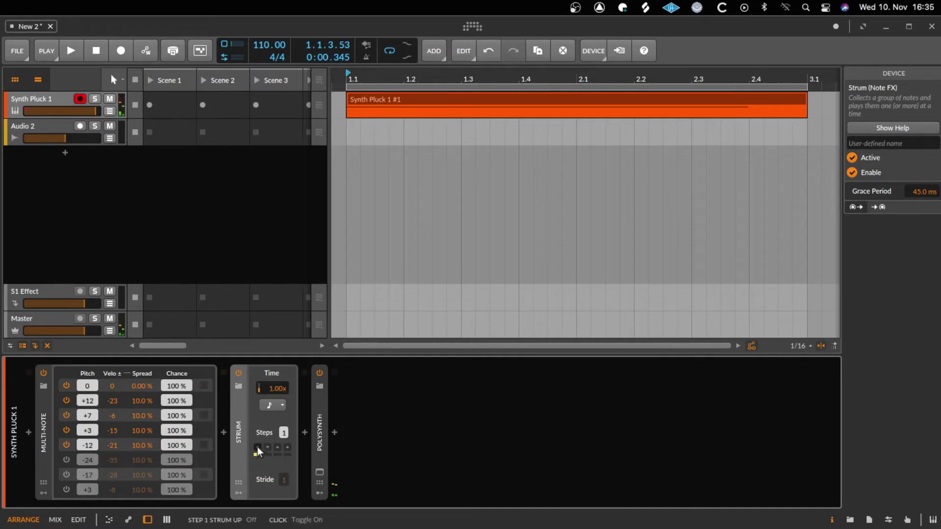
# Set Strum to 4 steps, with the first three strumming up and the fourth strumming down.
pyautogui.moveTo(284, 432); pyautogui.dragTo(284, 417)
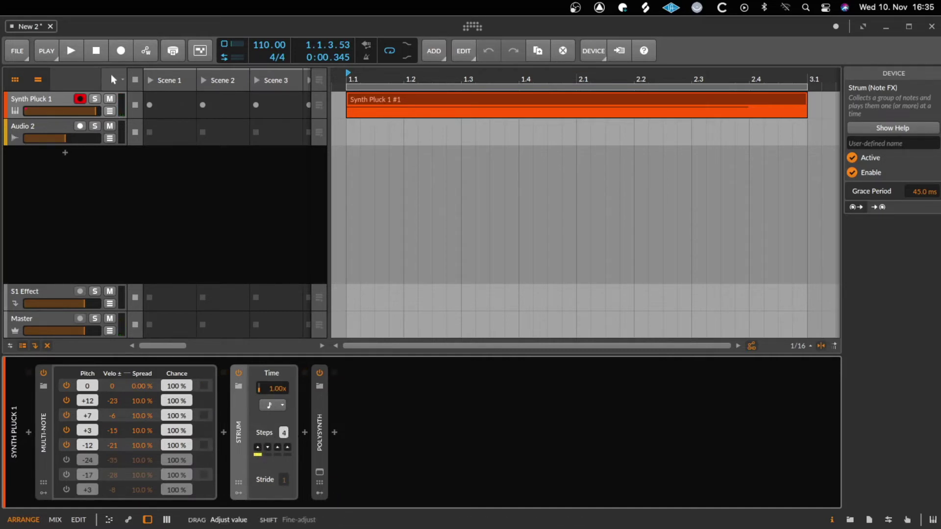
pyautogui.click(267, 447)
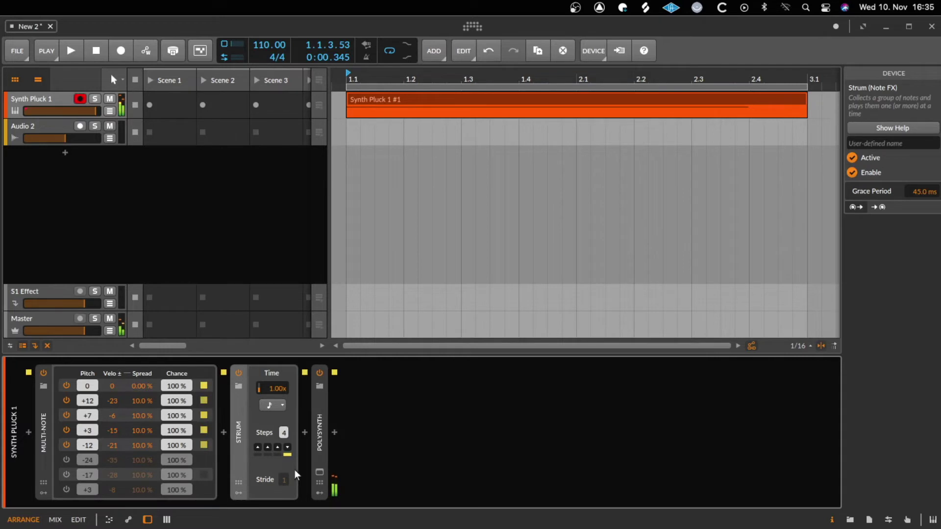
pyautogui.moveTo(283, 480)
pyautogui.mouseDown()
pyautogui.moveTo(283, 458)
pyautogui.moveTo(284, 479)
pyautogui.mouseUp()
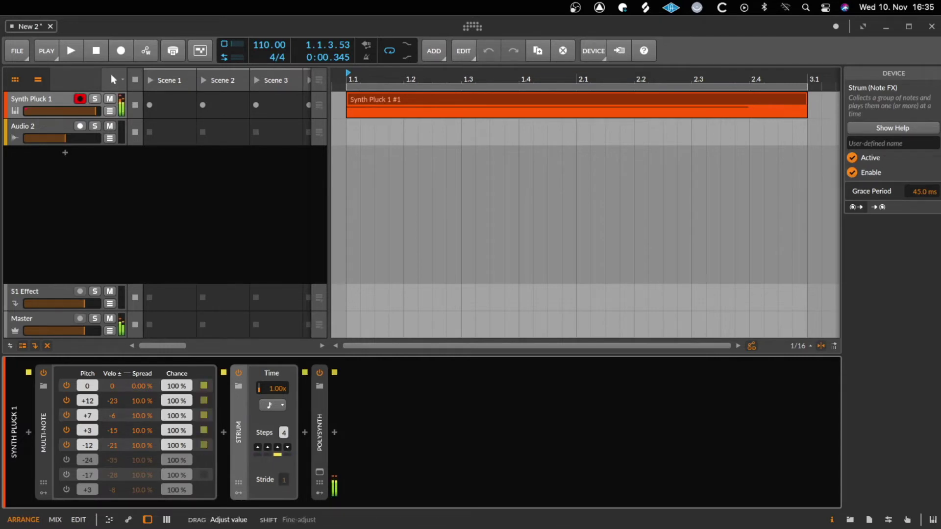
# Return Strum to 1 step and try adjusting its Stride.
pyautogui.moveTo(283, 432); pyautogui.dragTo(261, 471)
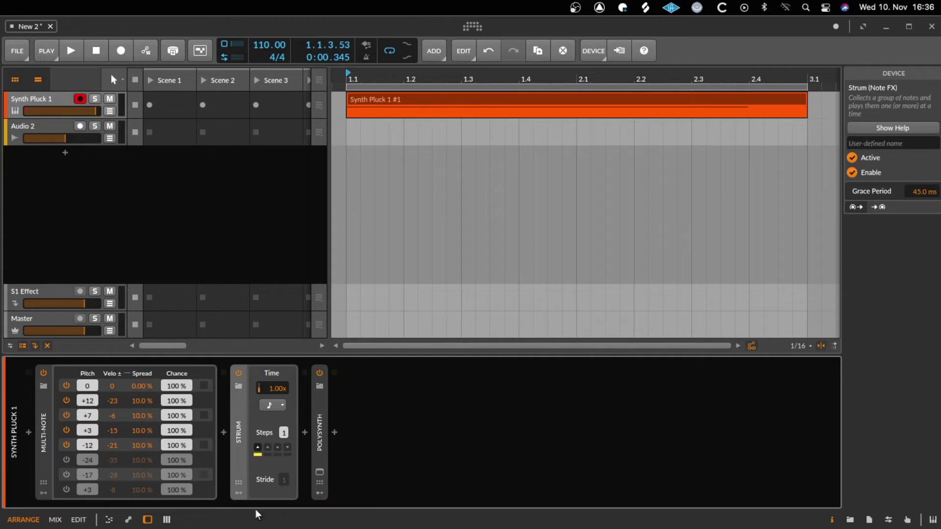
pyautogui.moveTo(283, 481); pyautogui.dragTo(287, 483)
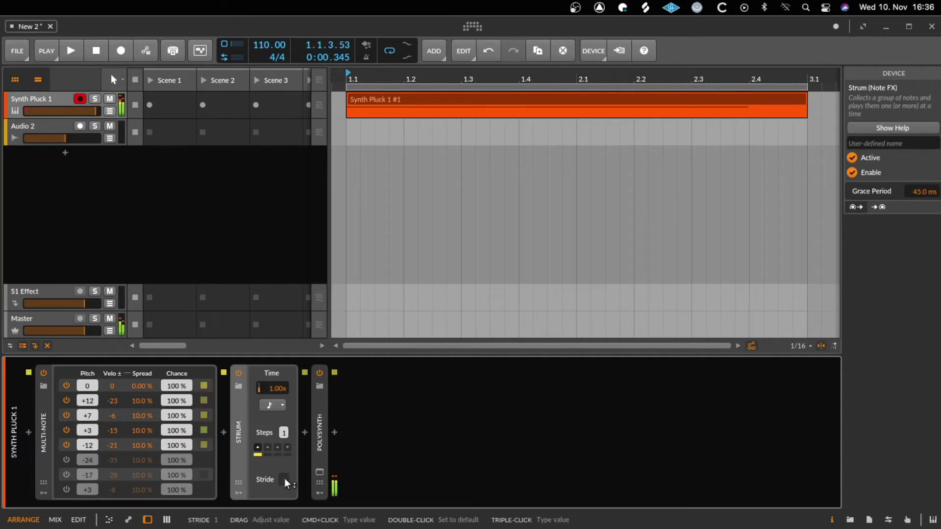
pyautogui.moveTo(287, 483); pyautogui.dragTo(286, 482)
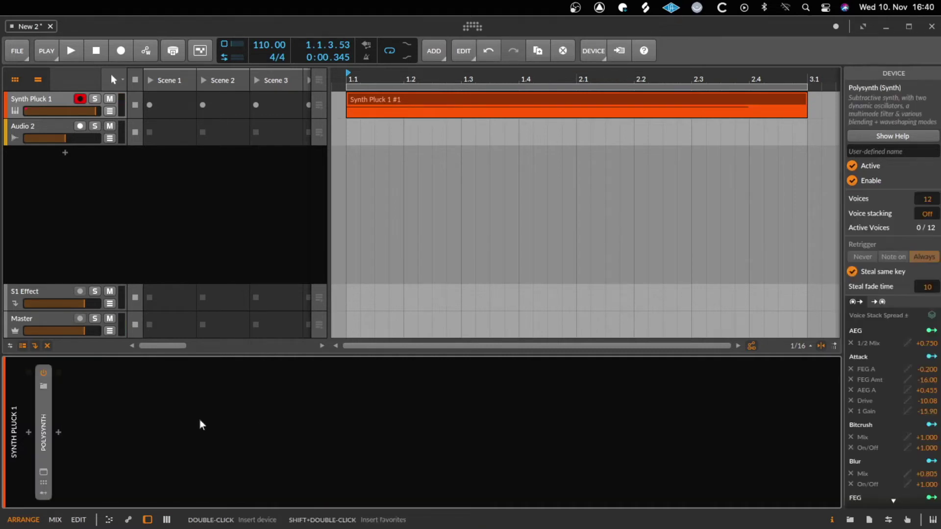
# Insert an Arpeggiator device before Polysynth and briefly play the clip through it.
pyautogui.click(29, 433)
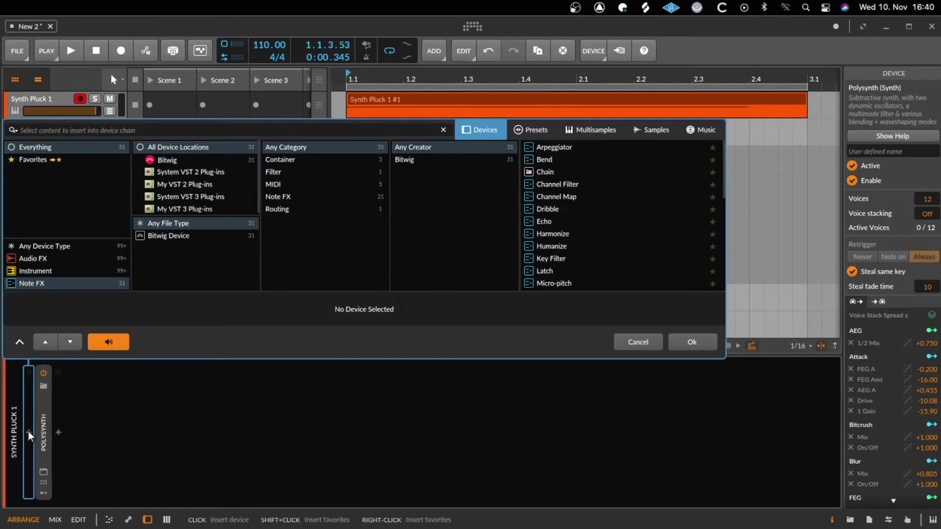
pyautogui.write('arp')
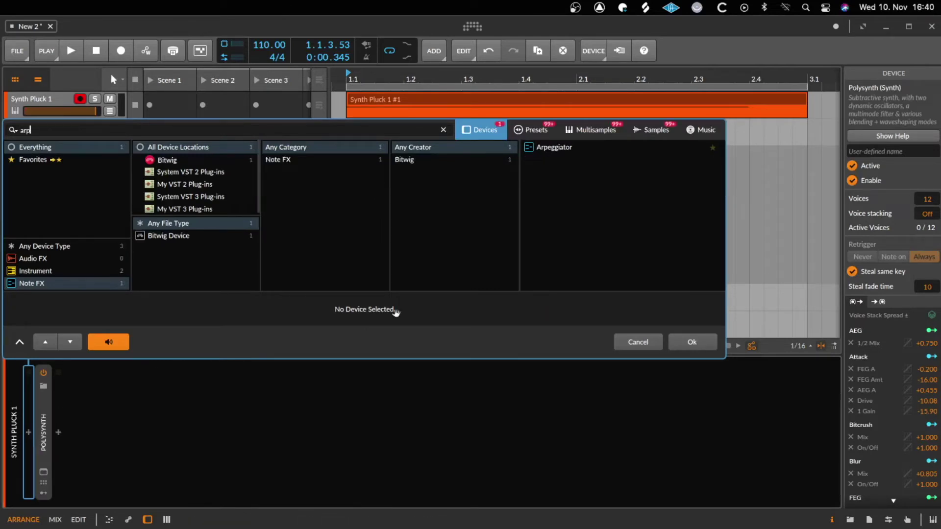
pyautogui.doubleClick(538, 147)
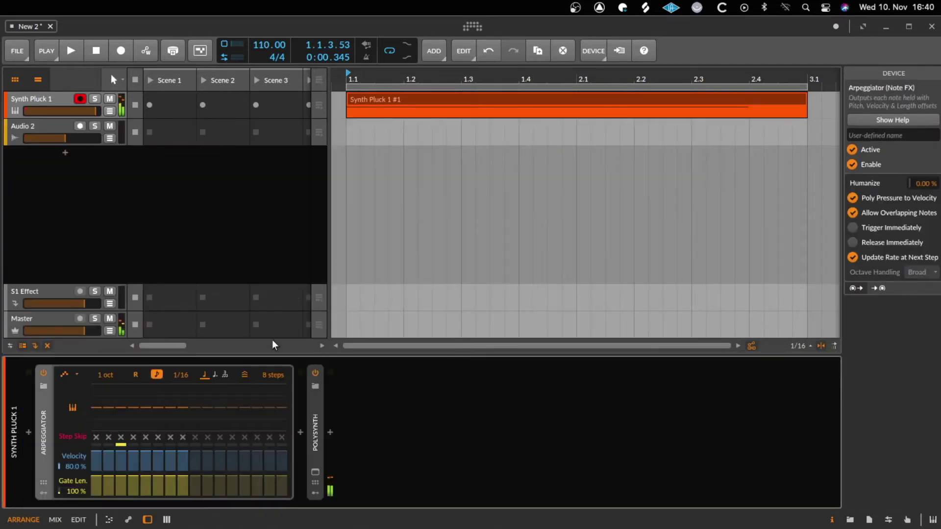
pyautogui.press('space')
pyautogui.press('space')
# Insert a Bend device between Arpeggiator and Polysynth.
pyautogui.click(302, 436)
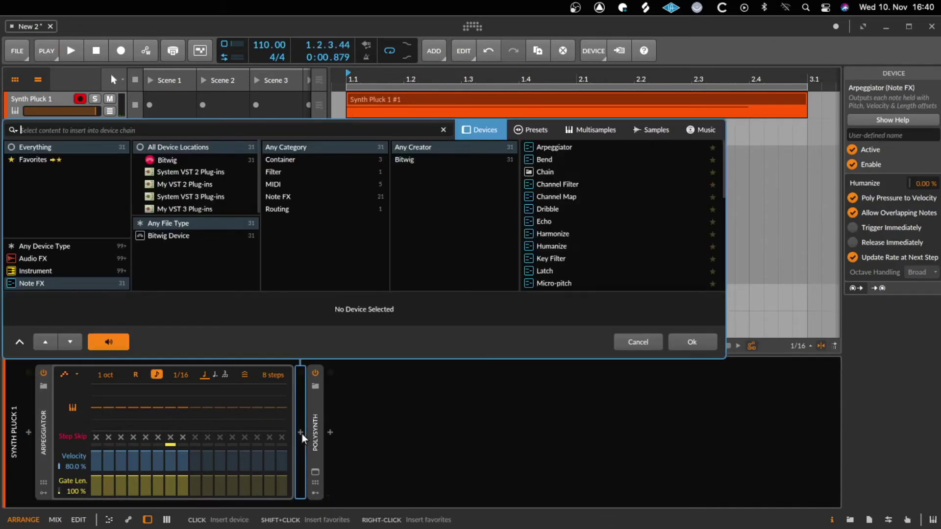
pyautogui.write('be')
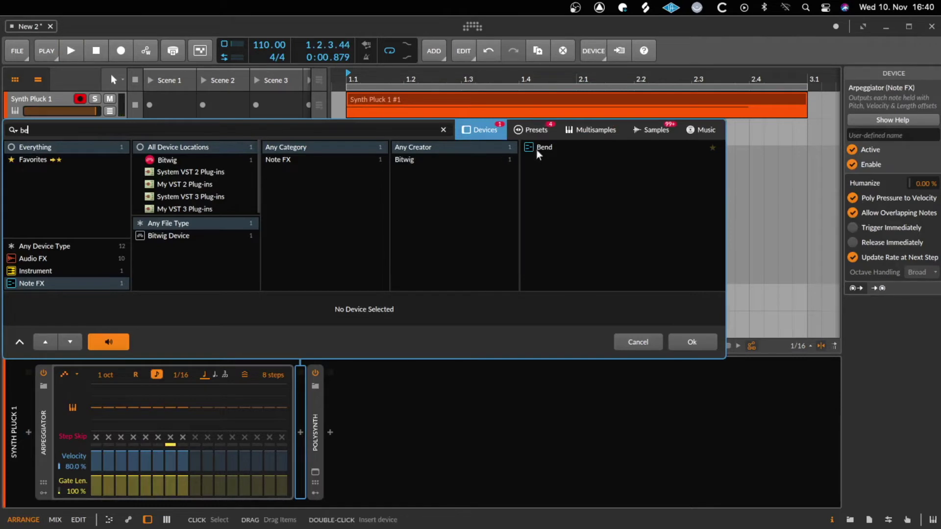
pyautogui.doubleClick(538, 152)
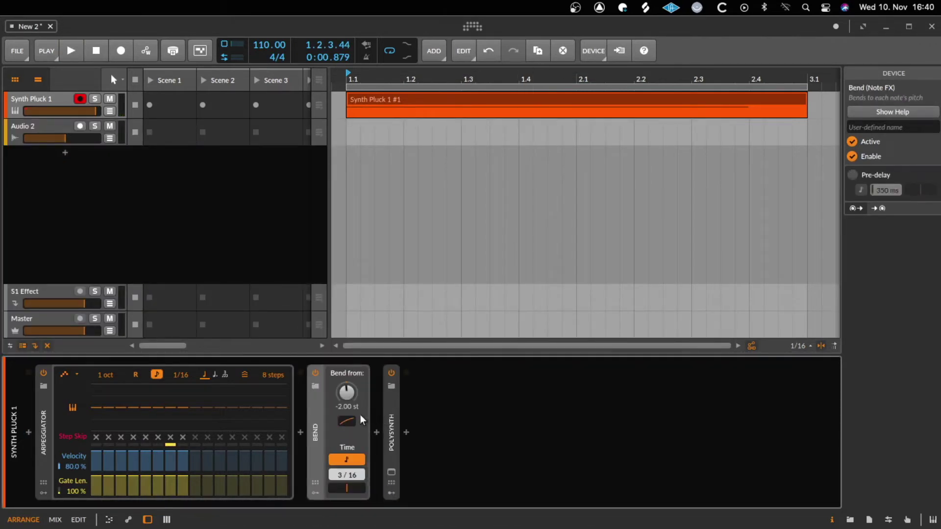
# Set Bend's starting pitch to about +23.44 st and its time to about 926 ms with tempo sync off.
pyautogui.moveTo(346, 392); pyautogui.dragTo(347, 338)
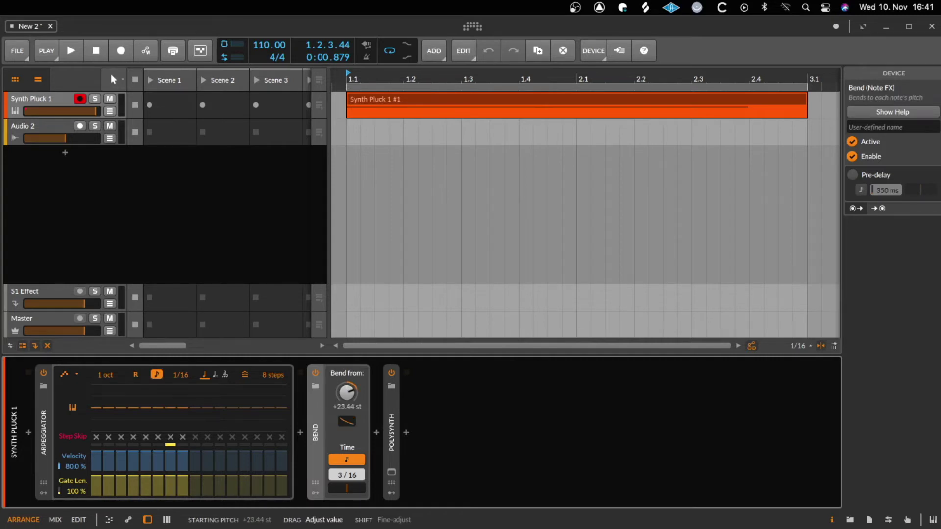
pyautogui.click(346, 459)
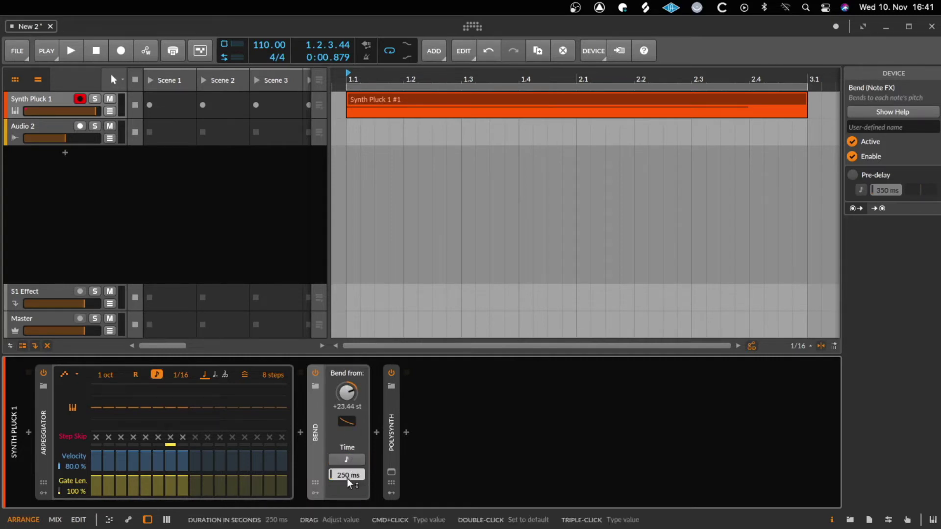
pyautogui.moveTo(348, 479); pyautogui.dragTo(348, 465)
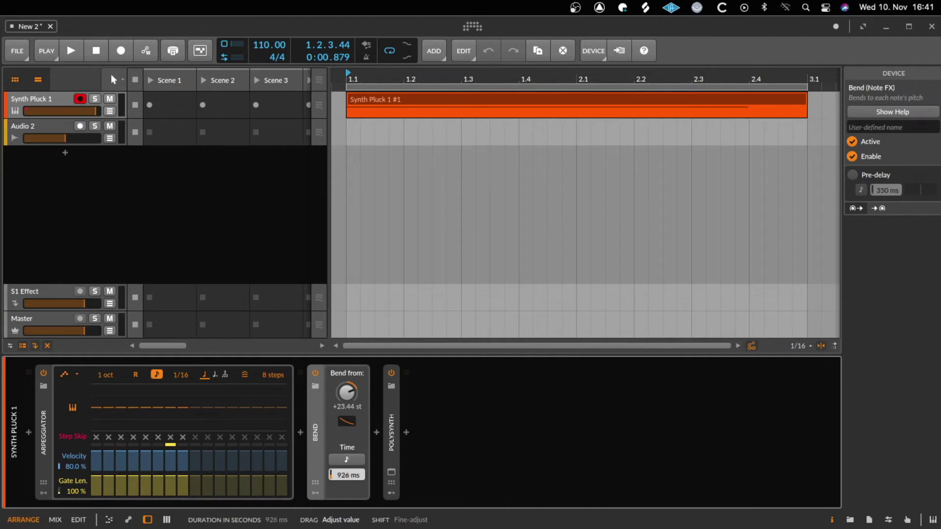
# Turn off Arpeggiator, set Bend's starting pitch to about +25.44 st, and play the clip briefly.
pyautogui.click(43, 374)
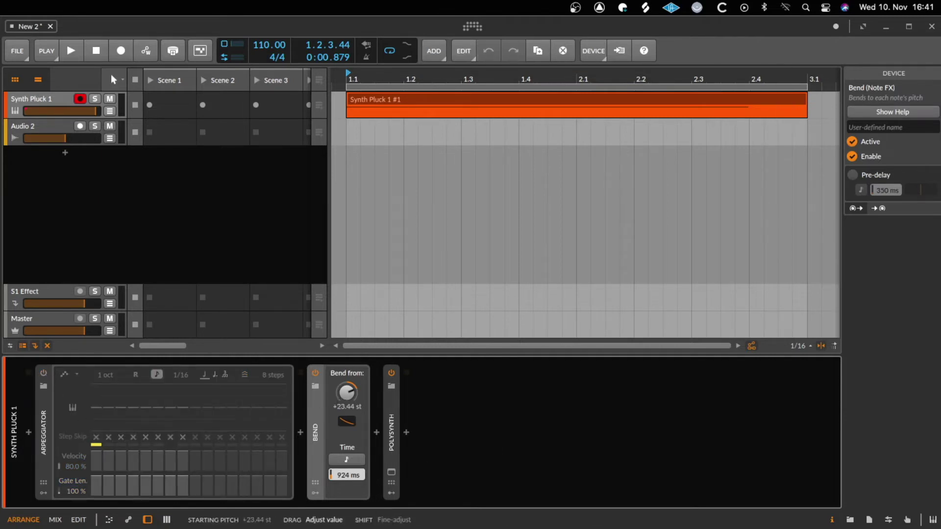
pyautogui.click(338, 407)
pyautogui.moveTo(352, 405); pyautogui.dragTo(352, 414)
pyautogui.press('space')
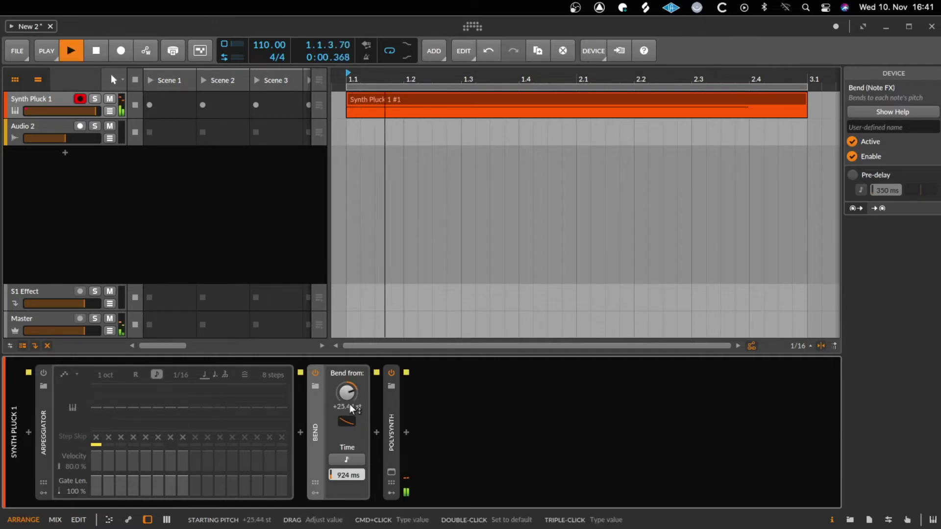
pyautogui.press('space')
# Expand Polysynth, lengthen its amp envelope's decay, and audition the bend in short playbacks.
pyautogui.doubleClick(392, 412)
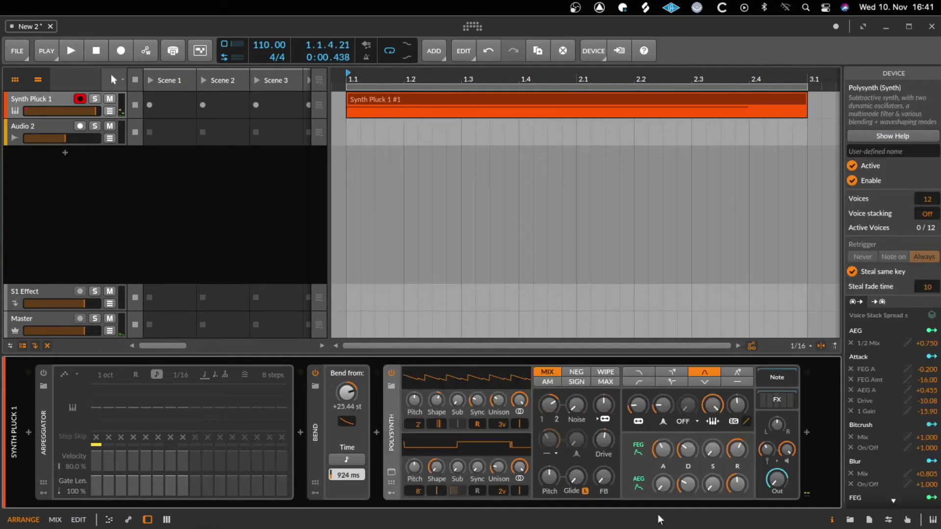
pyautogui.moveTo(698, 484)
pyautogui.mouseDown()
pyautogui.moveTo(697, 455)
pyautogui.moveTo(696, 484)
pyautogui.mouseUp()
pyautogui.press('space')
pyautogui.press('space')
pyautogui.press('space')
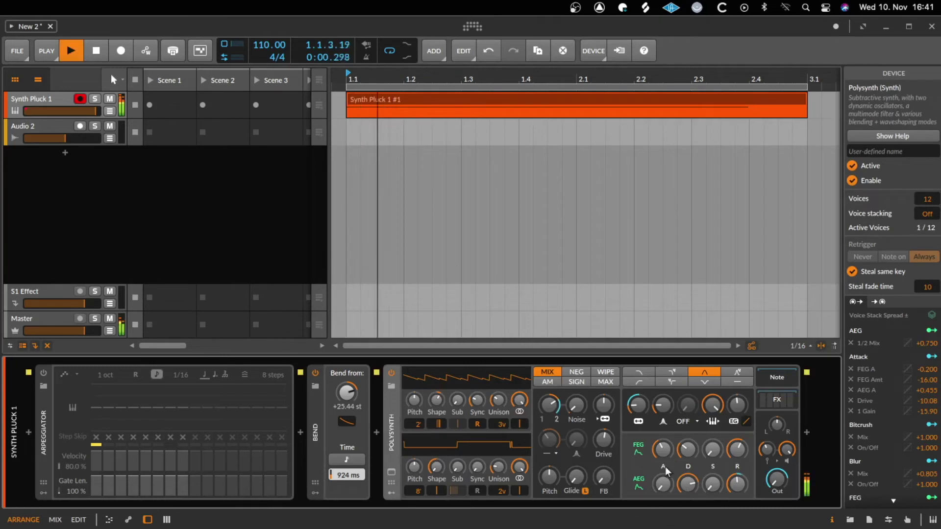
pyautogui.press('space')
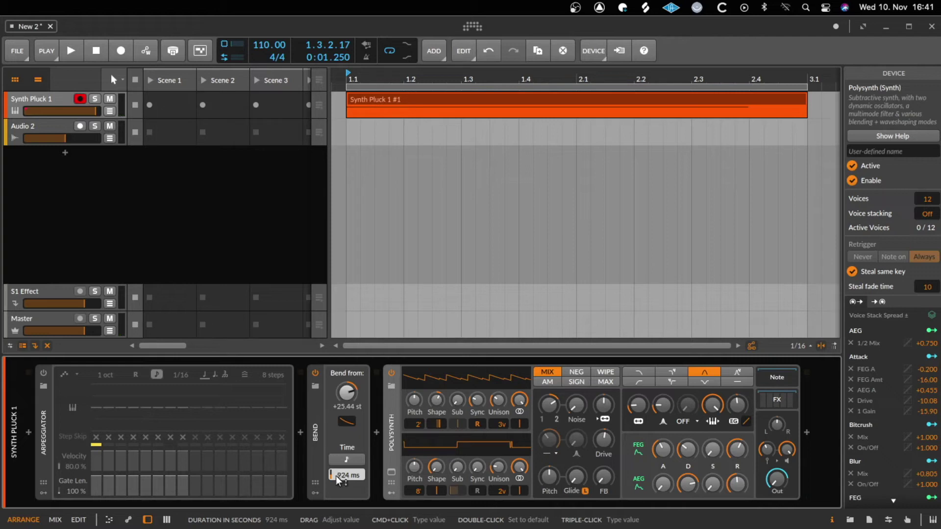
# Shorten Bend's time to 83.0 ms while repeatedly starting and stopping playback to hear the pitch drop.
pyautogui.moveTo(338, 474)
pyautogui.mouseDown()
pyautogui.moveTo(338, 488)
pyautogui.moveTo(360, 481)
pyautogui.moveTo(333, 478)
pyautogui.moveTo(347, 472)
pyautogui.mouseUp()
pyautogui.press('space')
pyautogui.press('space')
pyautogui.press('space')
pyautogui.press('space')
pyautogui.press('space')
pyautogui.press('space')
pyautogui.press('space')
pyautogui.press('space')
pyautogui.press('space')
pyautogui.press('space')
pyautogui.press('space')
pyautogui.press('space')
pyautogui.press('space')
pyautogui.press('space')
pyautogui.press('space')
pyautogui.press('space')
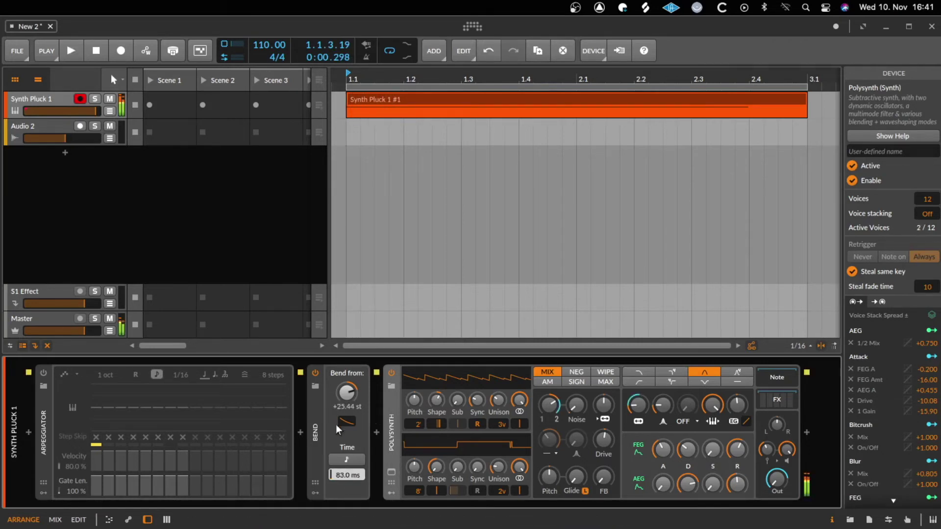
# Compare the sound with Bend off and on, and shorten Polysynth's amp envelope decay to 45.5 %.
pyautogui.click(316, 373)
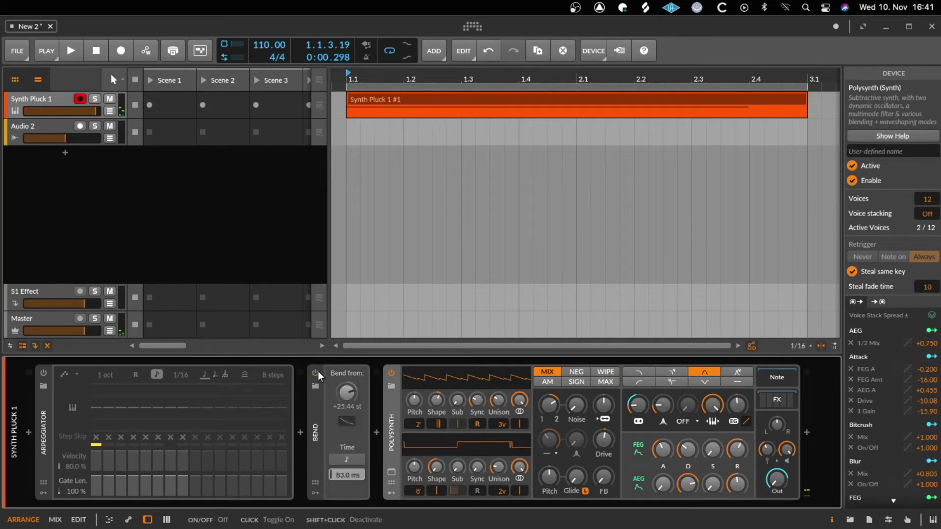
pyautogui.click(317, 371)
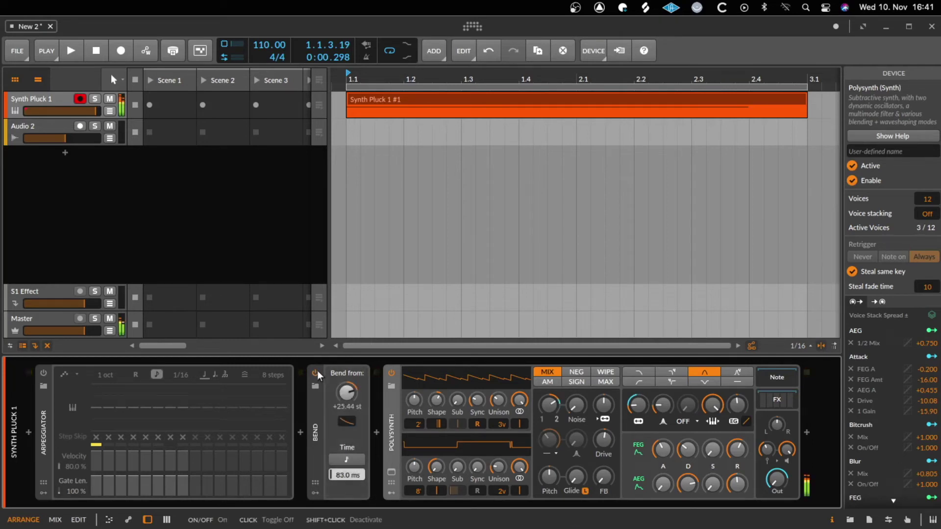
pyautogui.moveTo(687, 485); pyautogui.dragTo(690, 486)
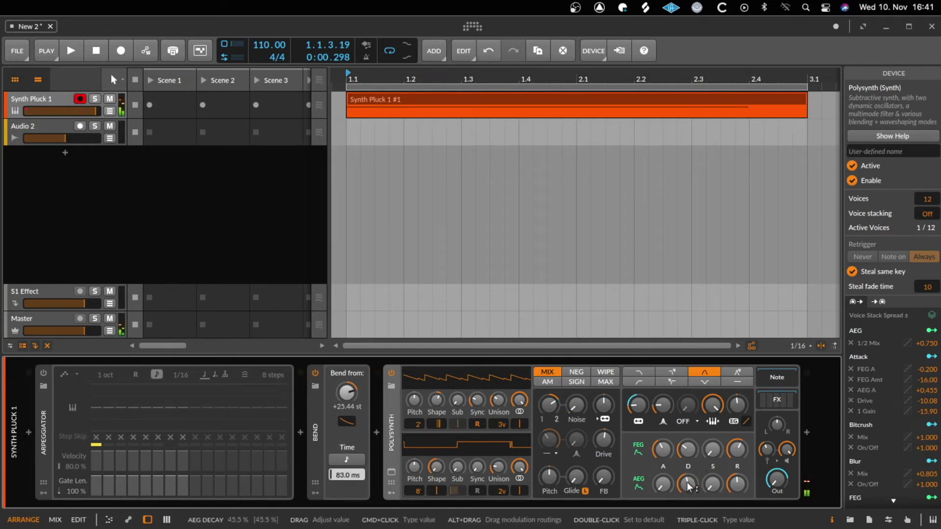
# Try a Bend starting pitch of +48.00 st, return it to +25.44 st, and audition it with Arpeggiator turned back on.
pyautogui.moveTo(346, 393); pyautogui.dragTo(345, 402)
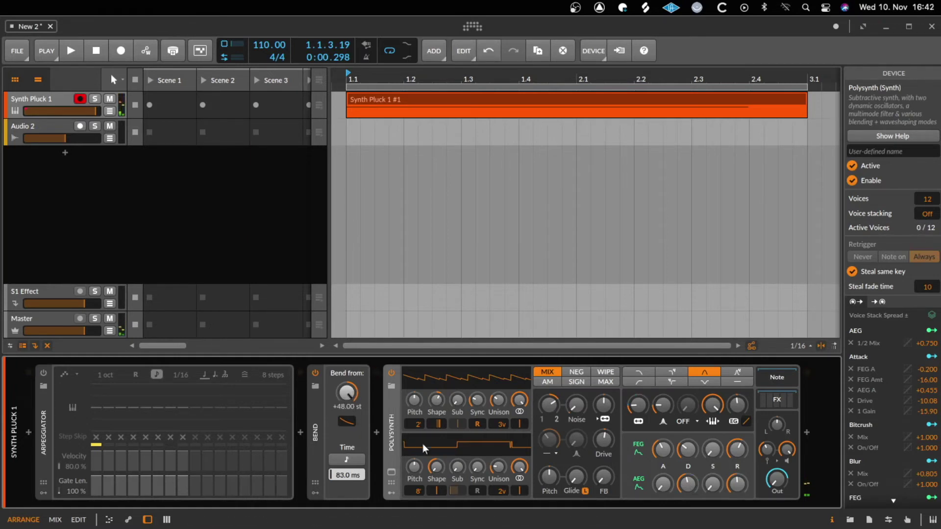
pyautogui.moveTo(347, 392)
pyautogui.mouseDown()
pyautogui.moveTo(347, 417)
pyautogui.moveTo(347, 389)
pyautogui.mouseUp()
pyautogui.press('space')
pyautogui.moveTo(347, 392)
pyautogui.mouseDown()
pyautogui.moveTo(347, 376)
pyautogui.moveTo(352, 407)
pyautogui.mouseUp()
pyautogui.press('space')
pyautogui.press('space')
pyautogui.press('space')
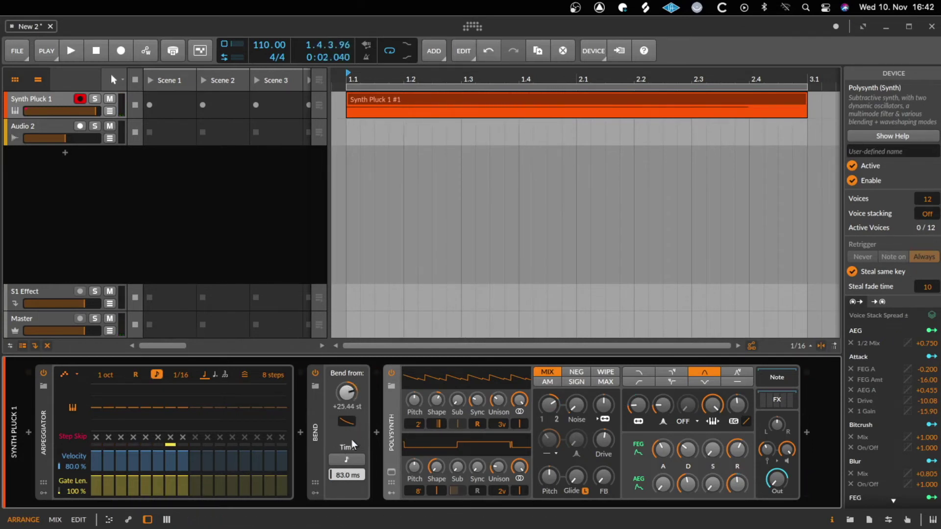
# Sync Bend's time to 3/16, turn off Arpeggiator, and try Bend's starting pitch below zero at -3.36 st.
pyautogui.click(357, 456)
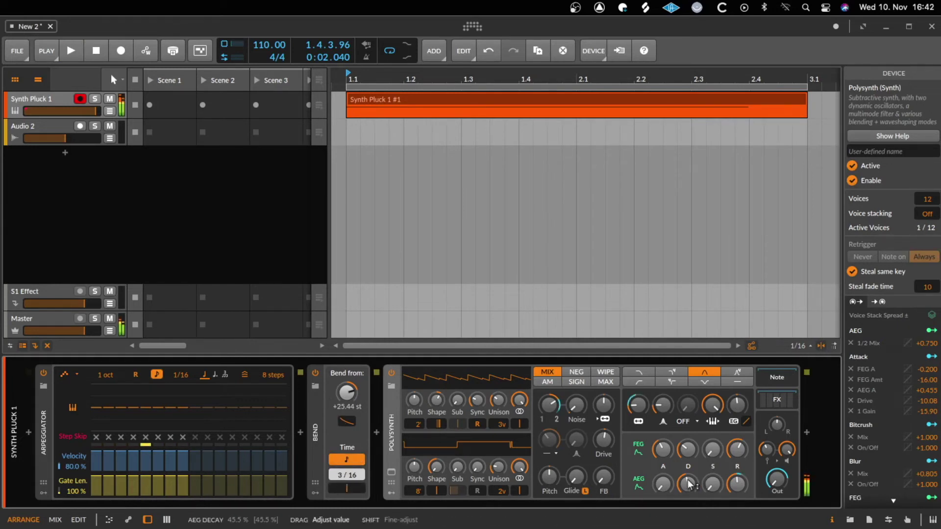
pyautogui.click(44, 373)
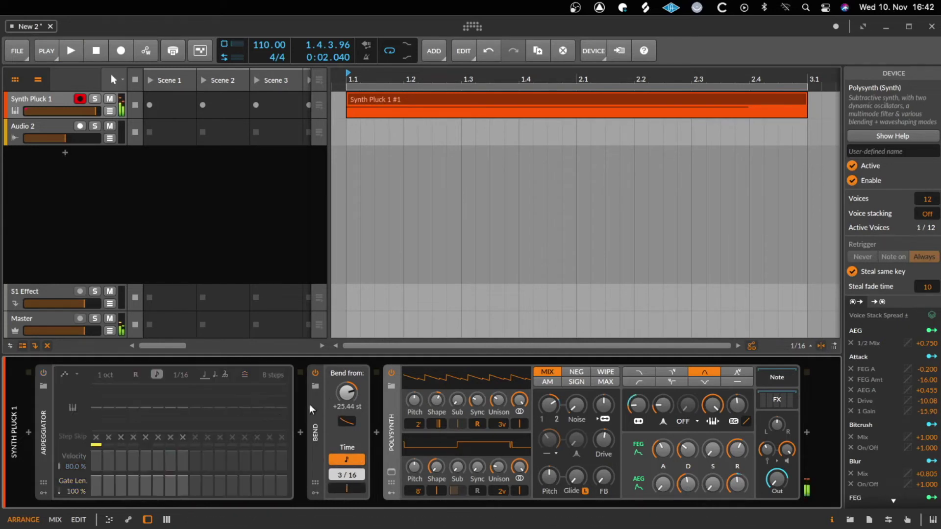
pyautogui.moveTo(346, 393)
pyautogui.mouseDown()
pyautogui.moveTo(346, 411)
pyautogui.moveTo(341, 389)
pyautogui.mouseUp()
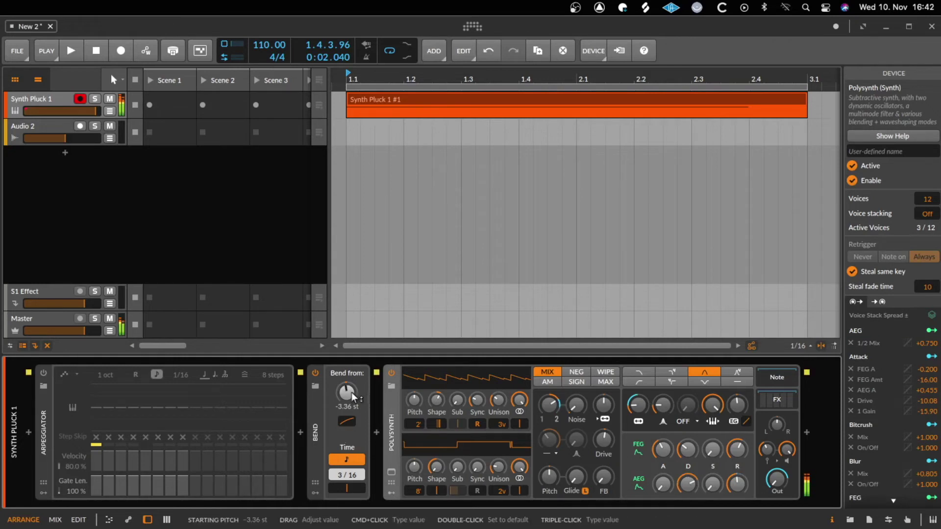
pyautogui.moveTo(353, 398)
pyautogui.mouseDown()
pyautogui.moveTo(354, 387)
pyautogui.moveTo(346, 422)
pyautogui.moveTo(346, 397)
pyautogui.mouseUp()
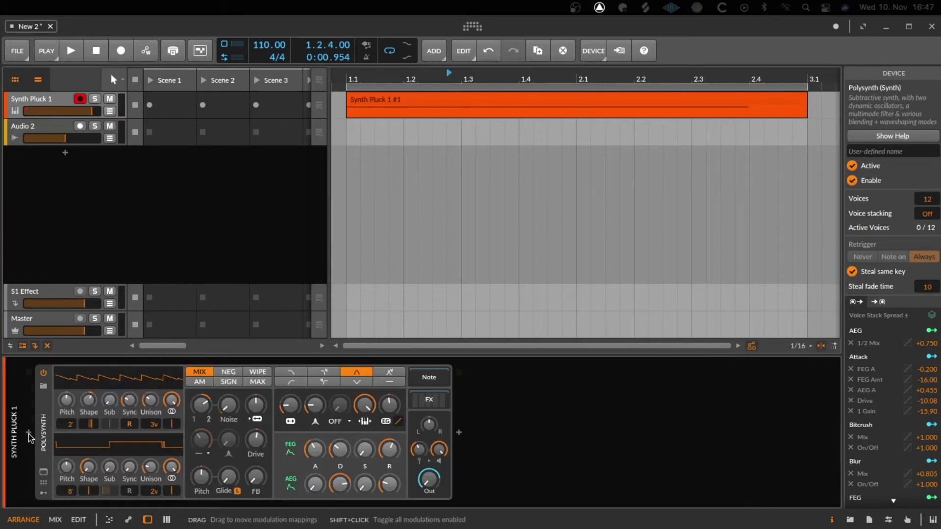
# Insert a Note Repeats device before Polysynth on the Synth Pluck 1 track.
pyautogui.click(28, 432)
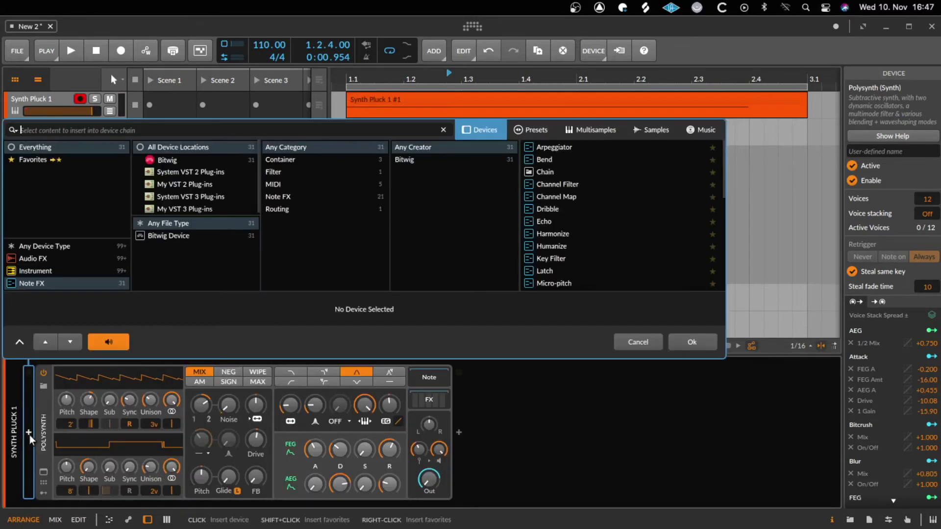
pyautogui.write('re')
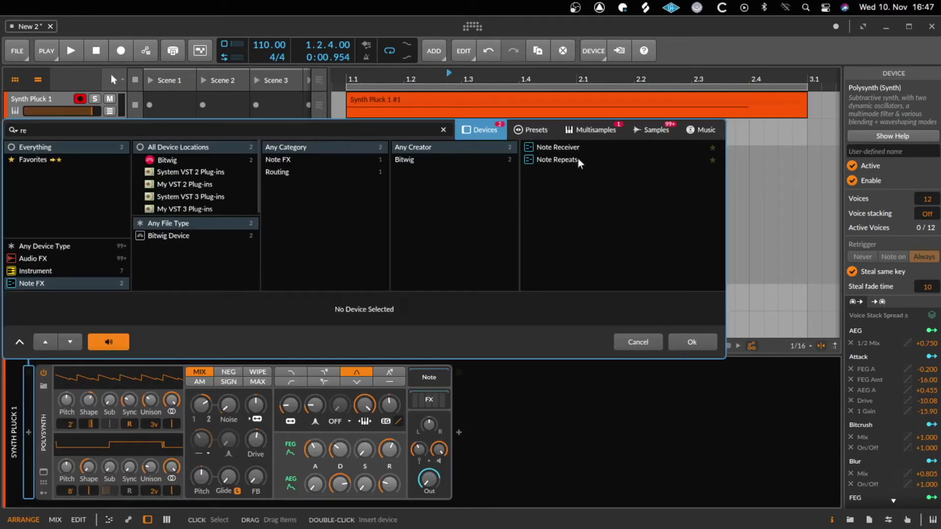
pyautogui.doubleClick(578, 157)
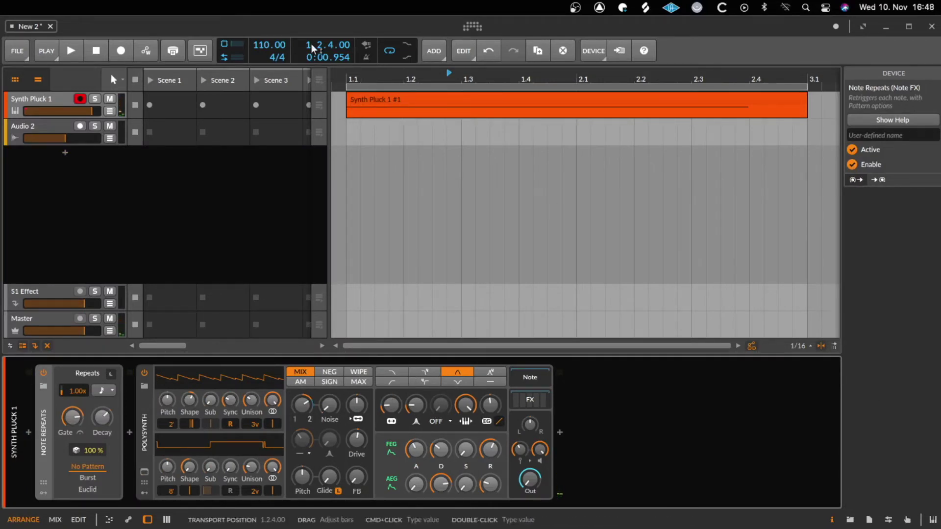
# Move the playback start to the beginning of the Synth Pluck 1 clip and audition Note Repeats in short playbacks.
pyautogui.press('space')
pyautogui.press('space')
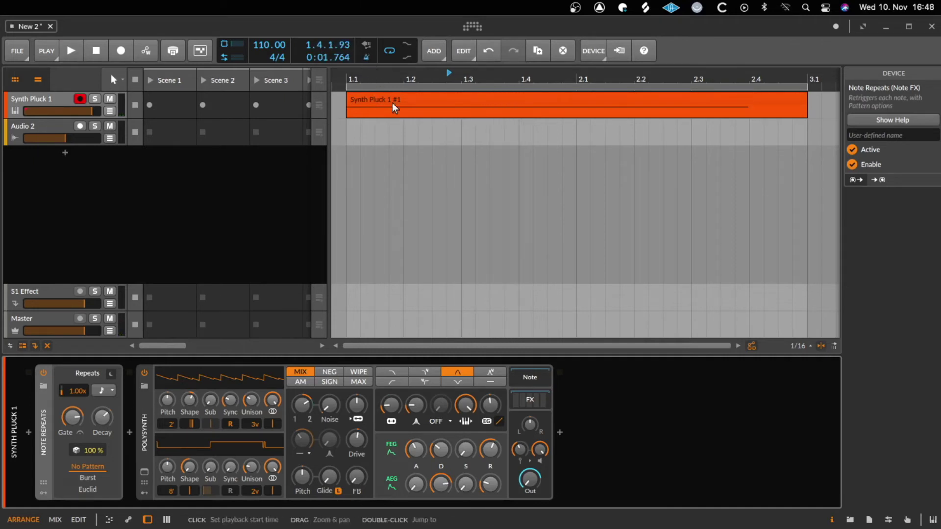
pyautogui.press('space')
pyautogui.click(393, 98)
pyautogui.press('space')
pyautogui.press('space')
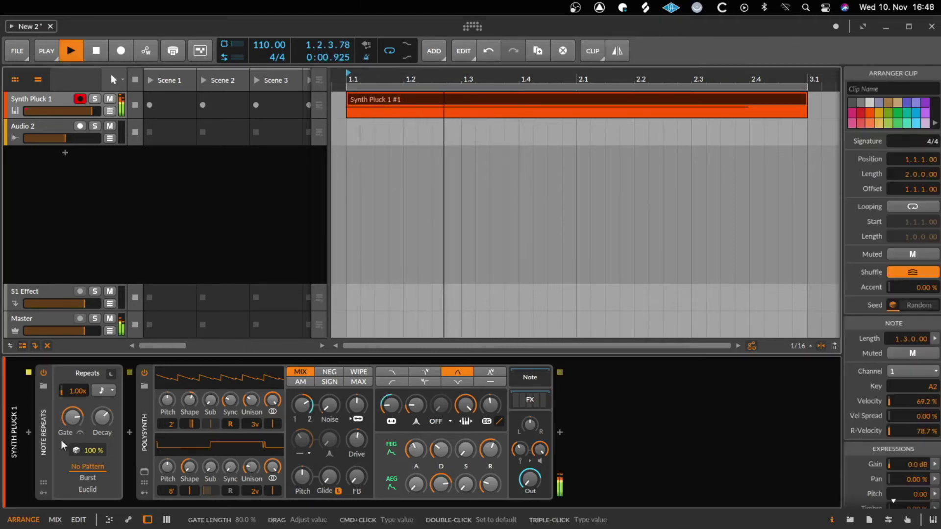
pyautogui.press('space')
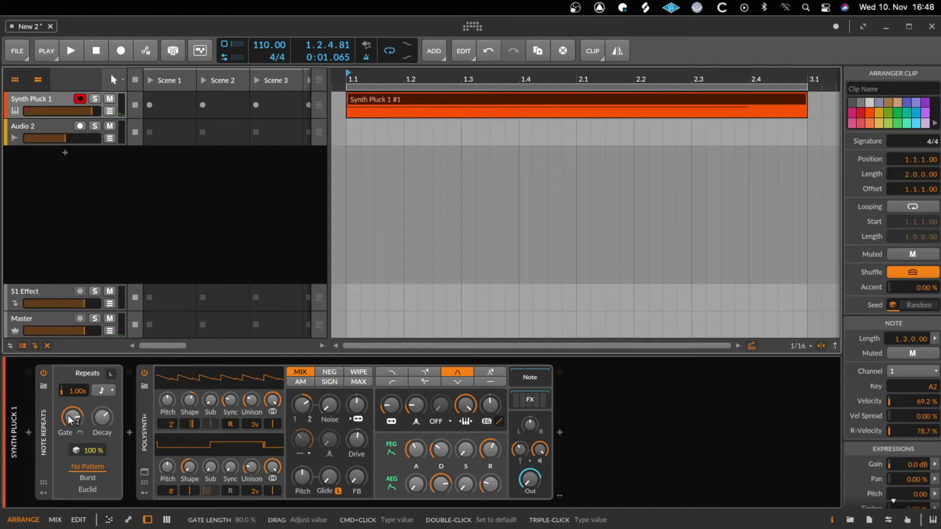
# Shorten Note Repeats' gate length, set its velocity decay to 43.7 %, and audition the repeats several times.
pyautogui.moveTo(67, 416); pyautogui.dragTo(103, 419)
pyautogui.press('space')
pyautogui.press('space')
pyautogui.press('space')
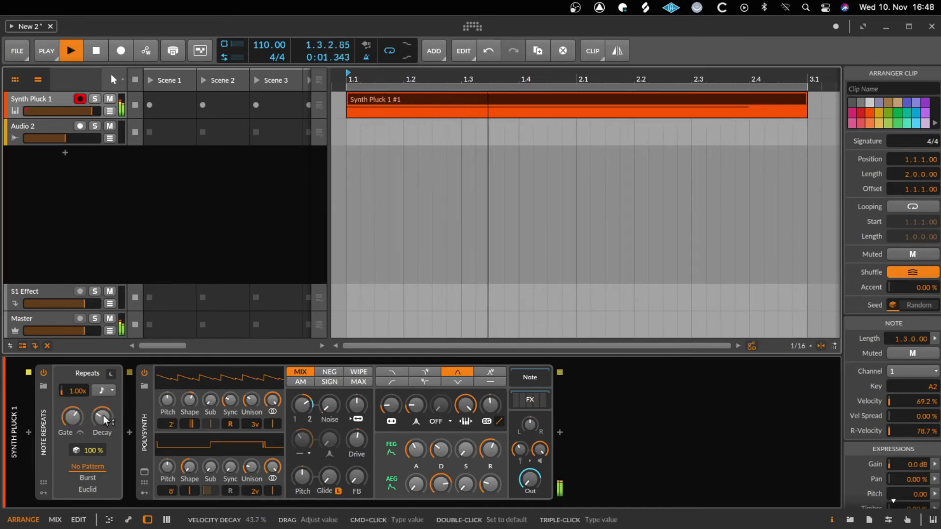
pyautogui.press('space')
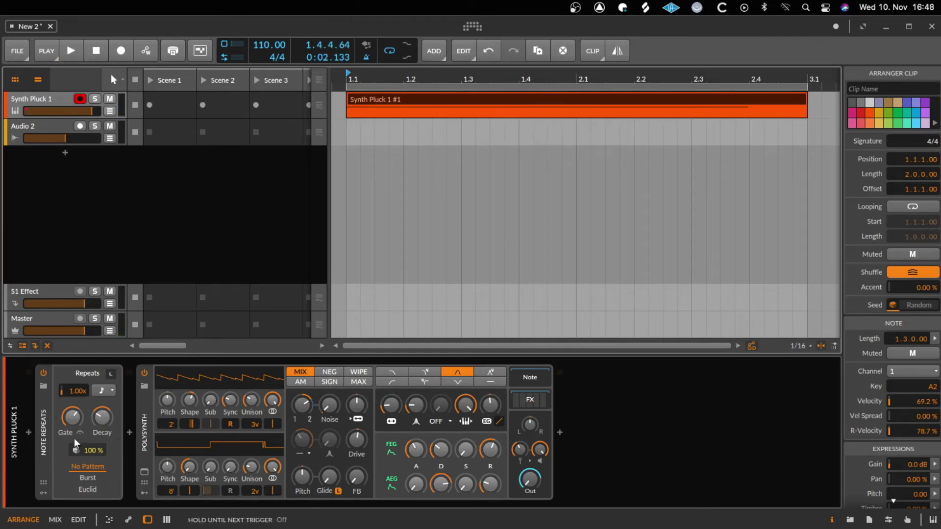
pyautogui.press('space')
pyautogui.press('space')
pyautogui.press('space')
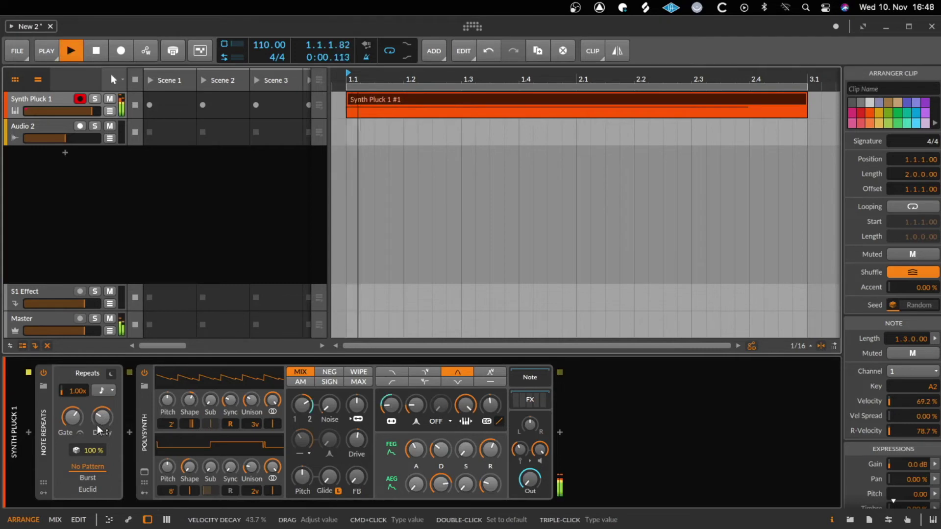
# Raise Note Repeats' velocity decay to 97.0 % and on to 123 %, auditioning the change between adjustments.
pyautogui.press('space')
pyautogui.press('space')
pyautogui.press('space')
pyautogui.moveTo(103, 421); pyautogui.dragTo(103, 397)
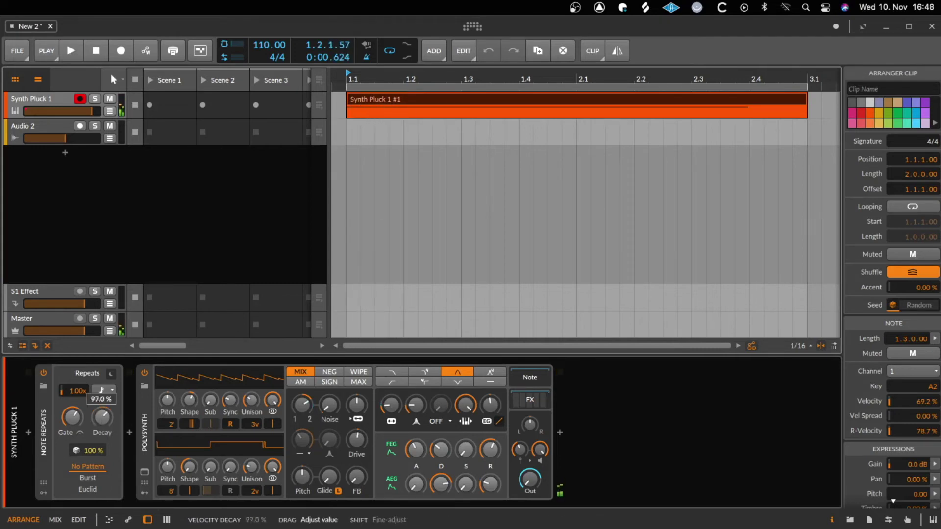
pyautogui.press('space')
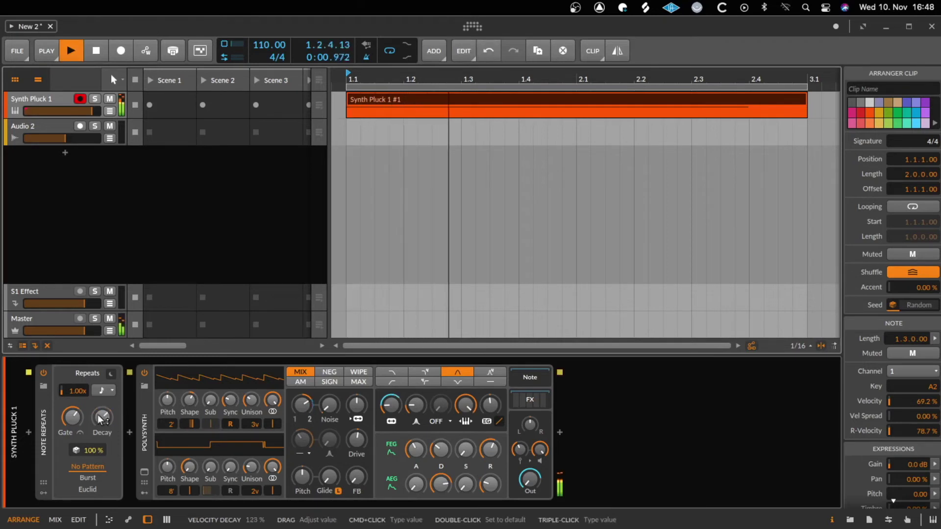
pyautogui.press('space')
pyautogui.press('space')
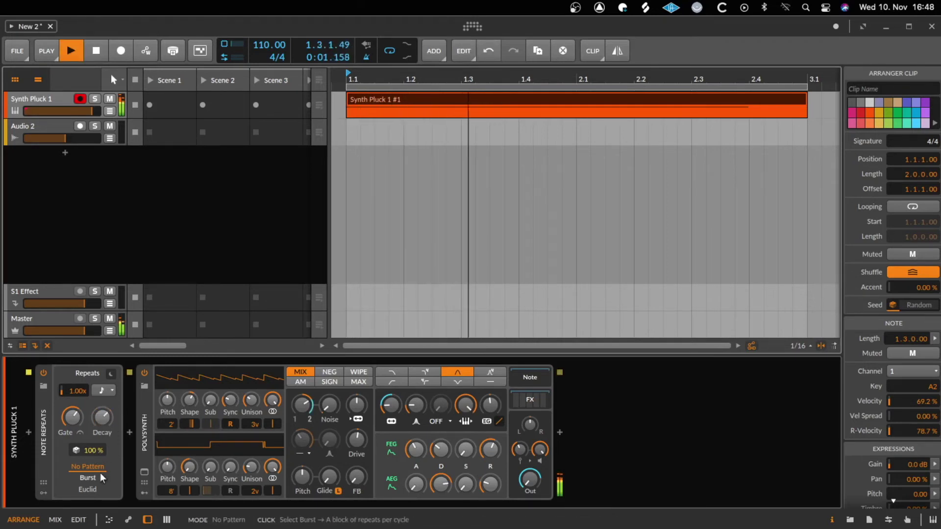
pyautogui.press('space')
# Try Note Repeats' chance at 78.5 % during playback, then reset it to 100 %.
pyautogui.moveTo(79, 451); pyautogui.dragTo(83, 449)
pyautogui.press('space')
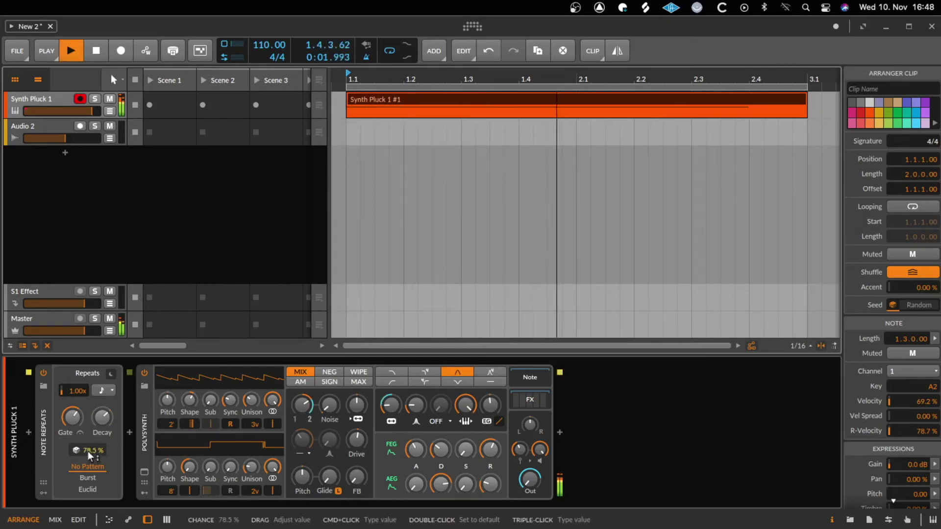
pyautogui.moveTo(88, 451); pyautogui.dragTo(88, 452)
pyautogui.doubleClick(87, 452)
pyautogui.press('space')
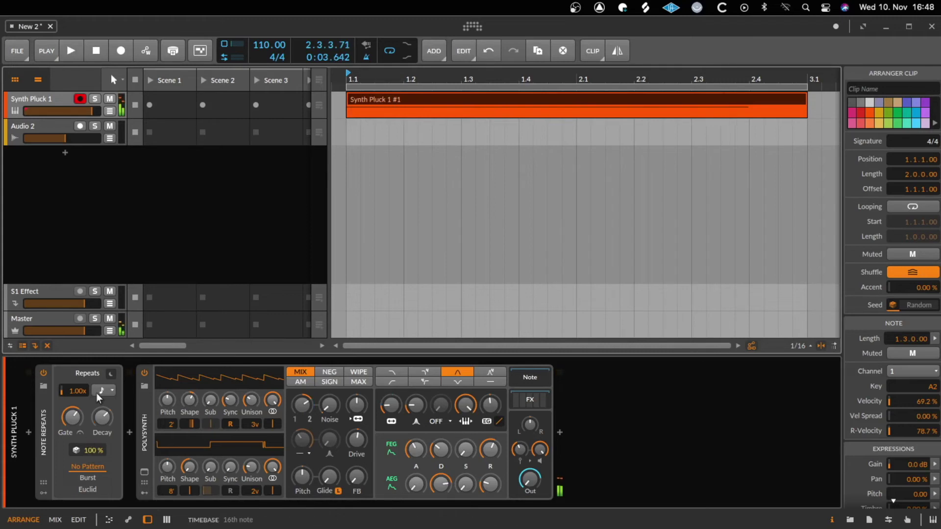
# Look over Note Repeats' timebase options without changing the setting, and switch the pattern mode to Burst.
pyautogui.click(104, 391)
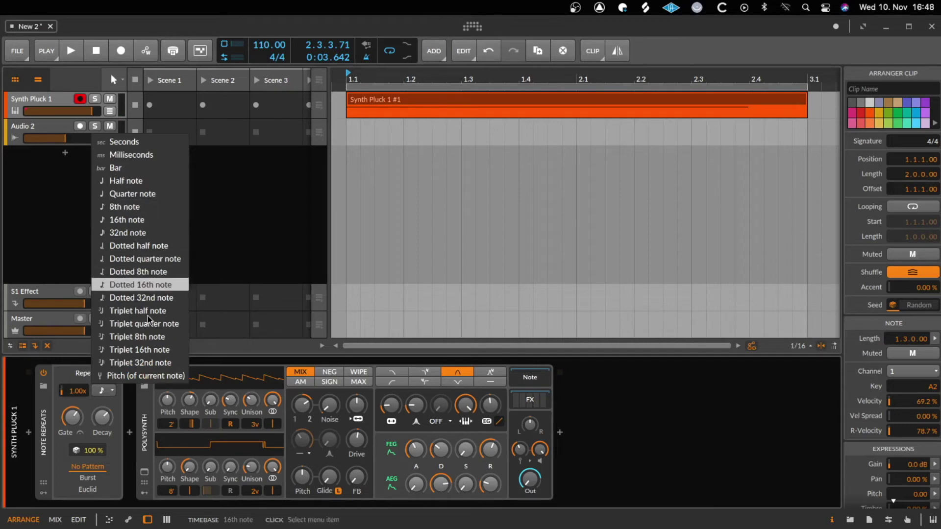
pyautogui.click(75, 372)
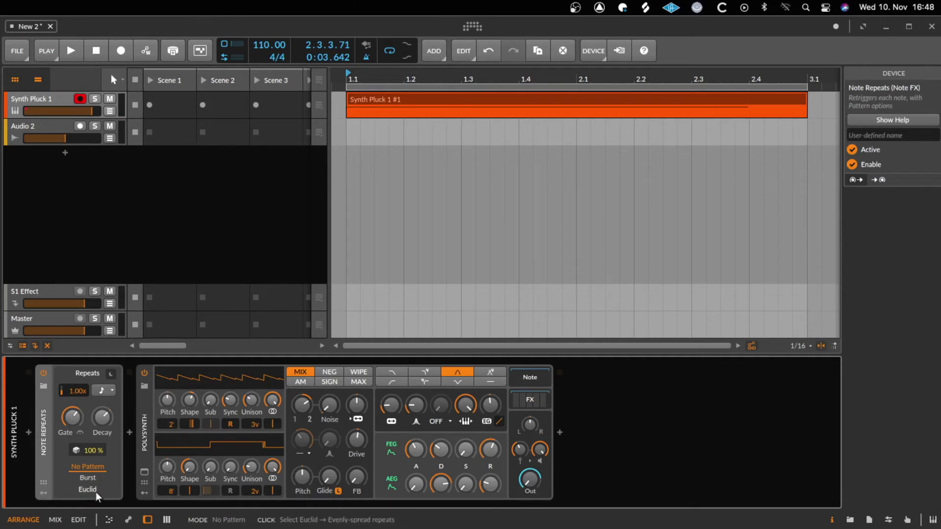
pyautogui.click(90, 478)
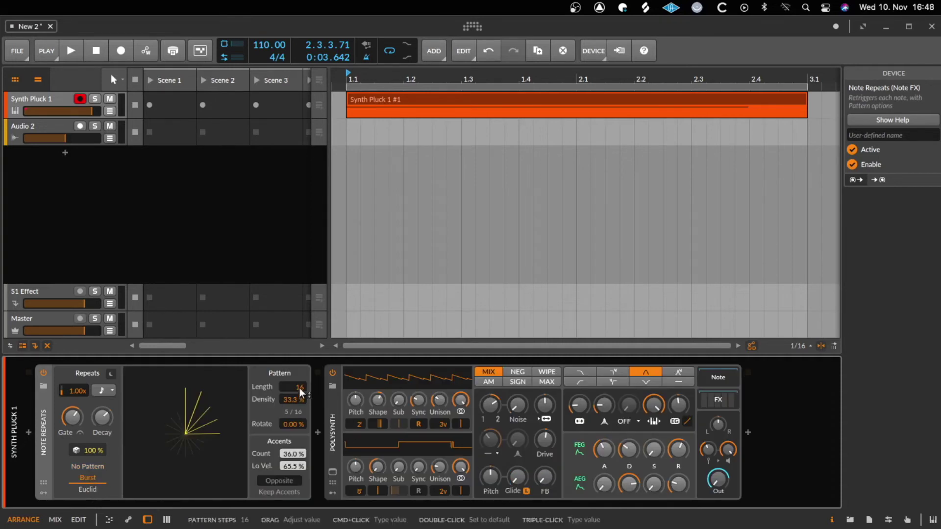
# Set the Burst pattern's length to 4 and its density to 100 %, and audition it.
pyautogui.moveTo(299, 388); pyautogui.dragTo(299, 400)
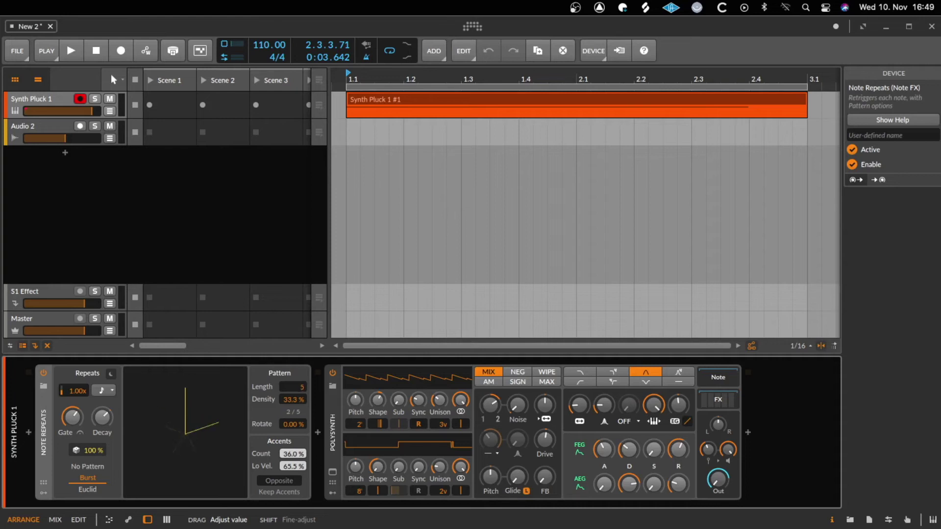
pyautogui.moveTo(299, 400); pyautogui.dragTo(229, 439)
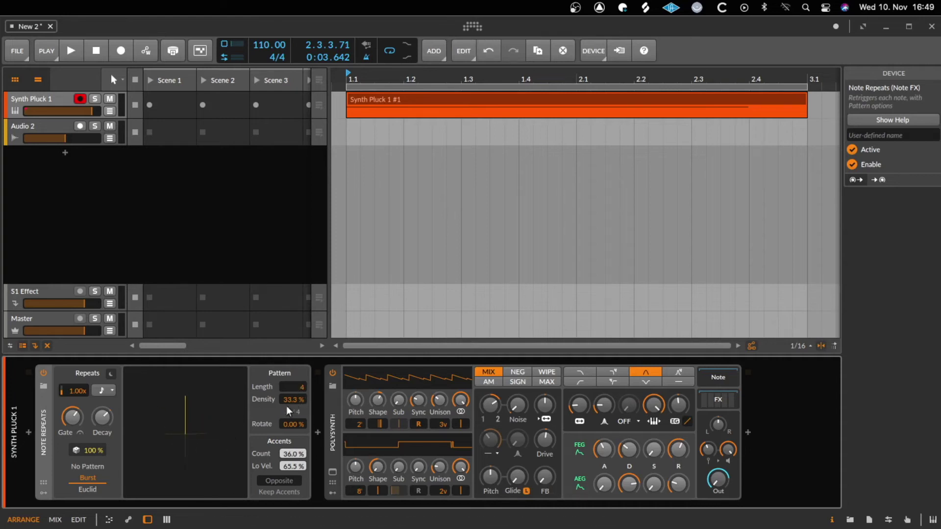
pyautogui.moveTo(289, 401)
pyautogui.mouseDown()
pyautogui.moveTo(289, 363)
pyautogui.moveTo(287, 402)
pyautogui.mouseUp()
pyautogui.press('space')
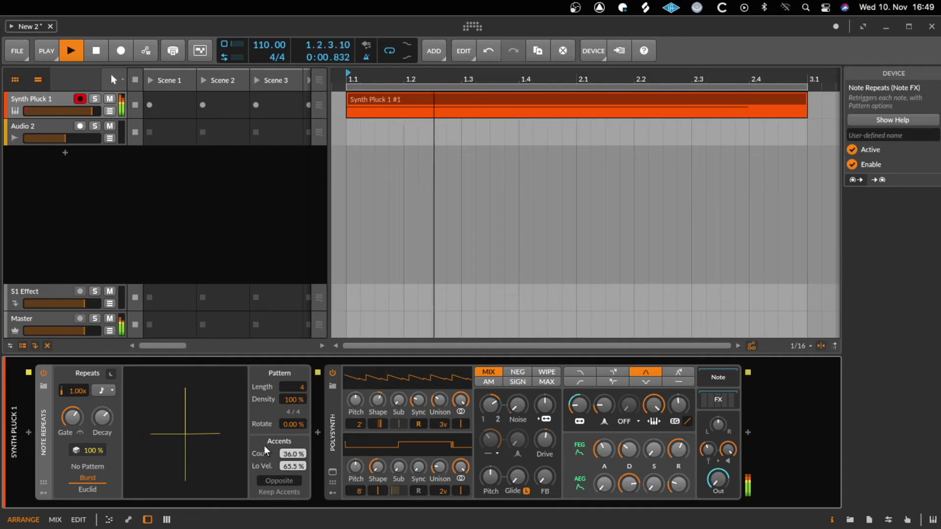
pyautogui.press('space')
# Reduce the pattern density to 69.0 % and play back the result.
pyautogui.moveTo(304, 401); pyautogui.dragTo(283, 399)
pyautogui.press('space')
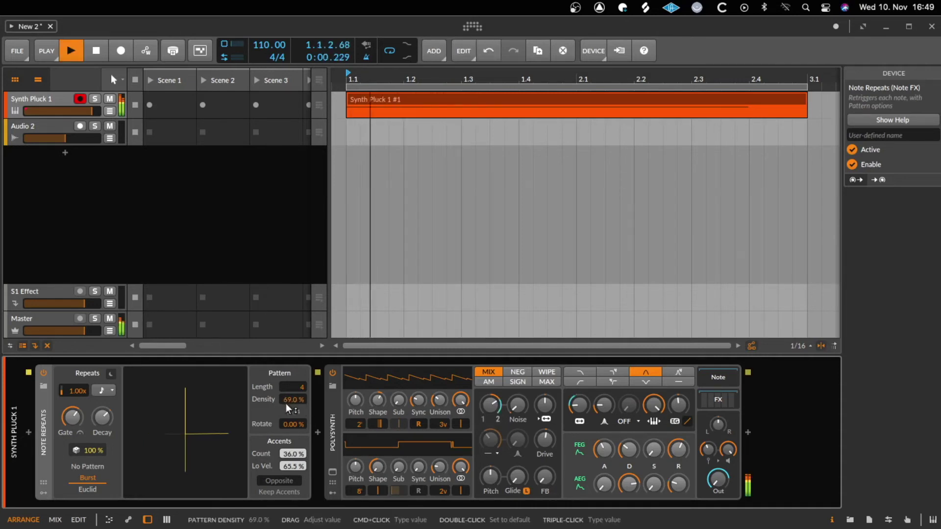
pyautogui.press('space')
# Set the pattern length to 16 with a density of 46.0 % and audition the longer burst.
pyautogui.moveTo(293, 399); pyautogui.dragTo(305, 379)
pyautogui.press('space')
pyautogui.press('space')
pyautogui.press('space')
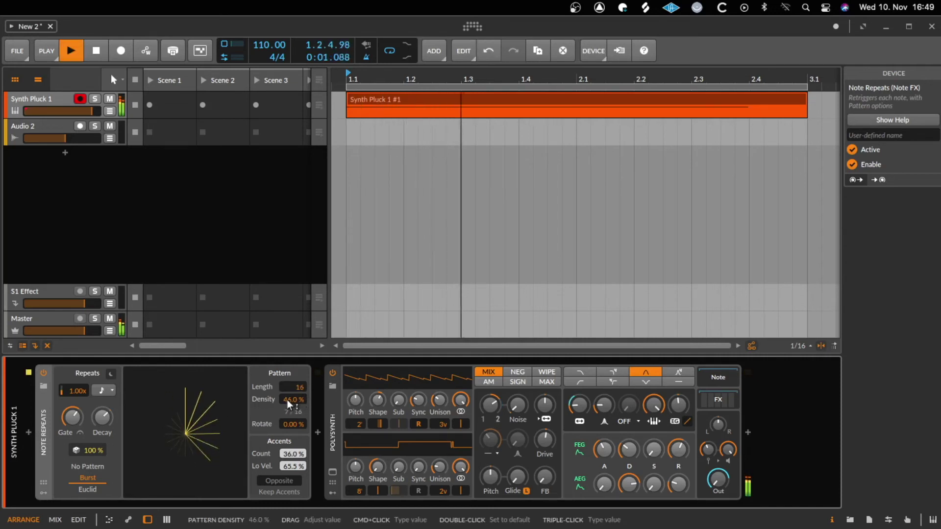
# Try a pattern rotation of -85.0 %, then reset rotation to 0.00 % and density to 33.3 %, and replay.
pyautogui.moveTo(289, 405); pyautogui.dragTo(284, 425)
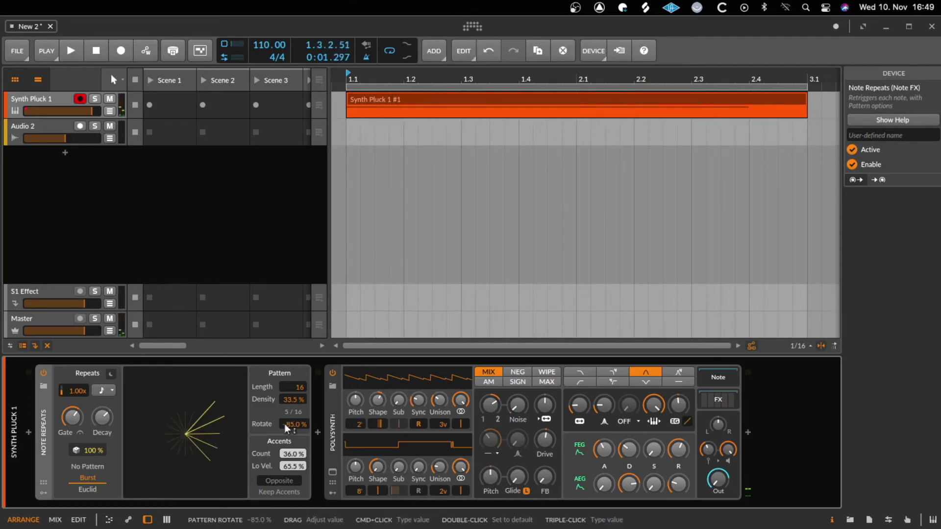
pyautogui.doubleClick(284, 425)
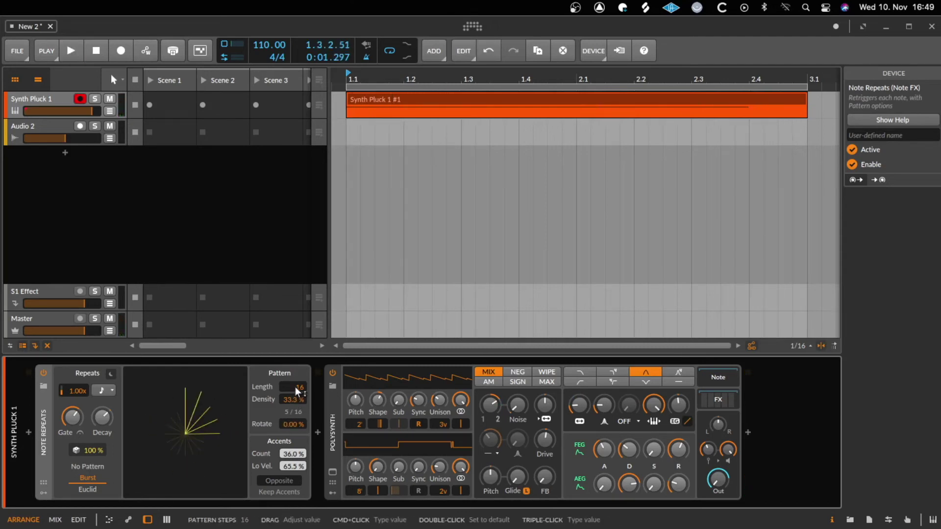
pyautogui.press('space')
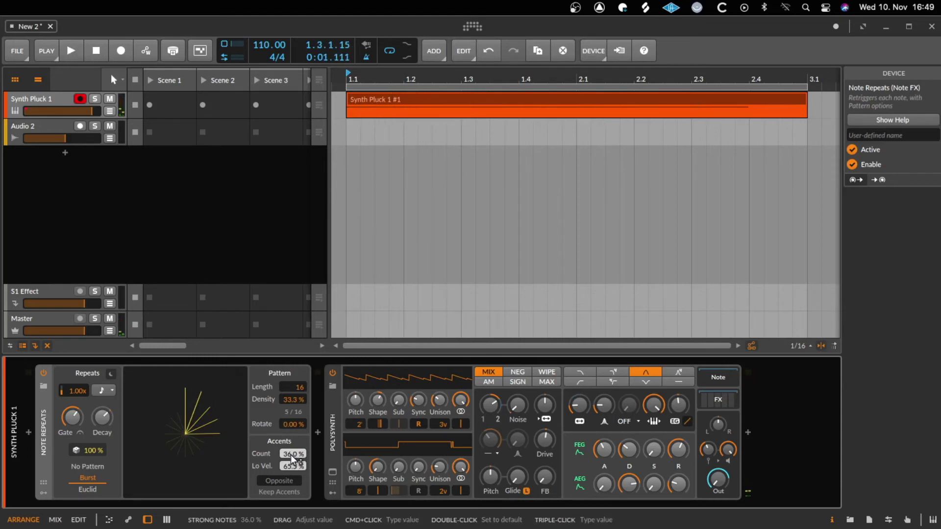
# Raise the accent count to 44.0 % while auditioning the pattern.
pyautogui.press('space')
pyautogui.moveTo(293, 459); pyautogui.dragTo(293, 456)
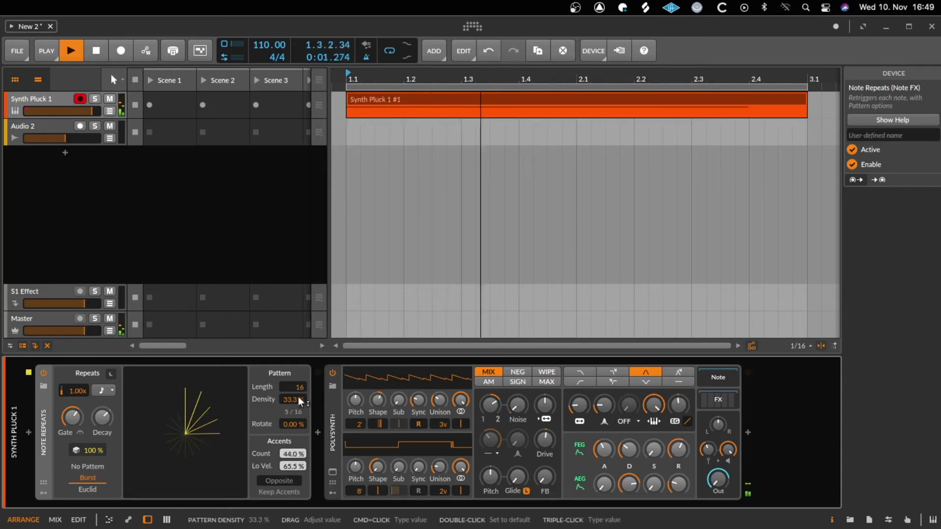
pyautogui.press('space')
# Set the pattern length to 4 and density to 100 %, and start playback.
pyautogui.moveTo(293, 387); pyautogui.dragTo(293, 392)
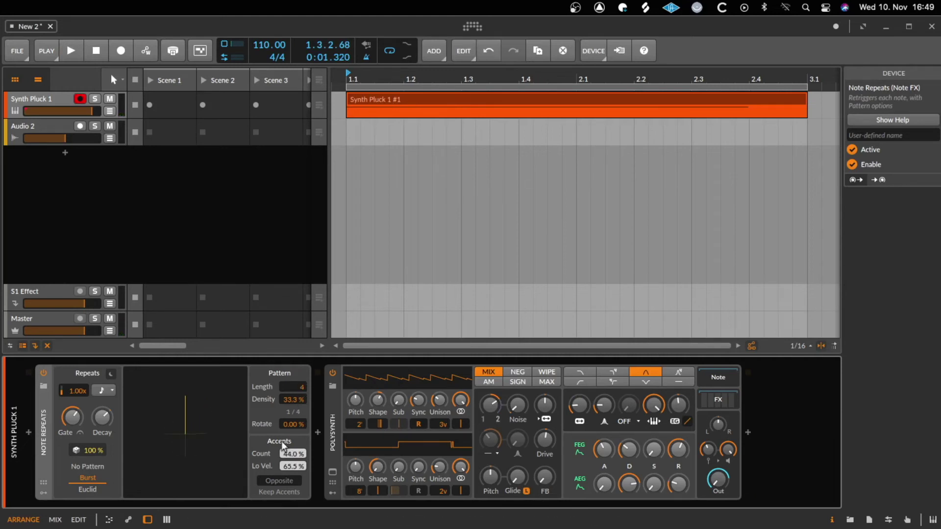
pyautogui.moveTo(284, 401); pyautogui.dragTo(282, 396)
pyautogui.press('space')
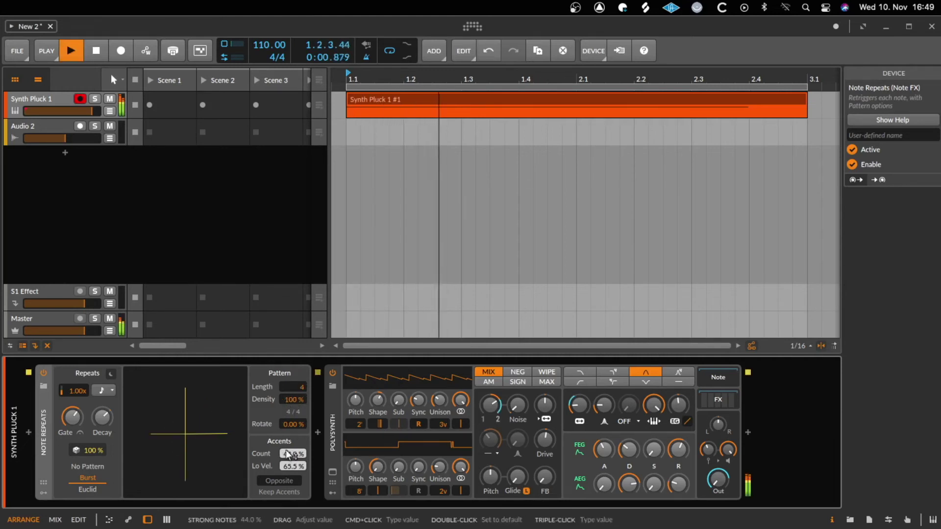
# Try an accent count of 11.5 %, set it to 50.5 % with low velocity at 58.5 %, and audition the accents.
pyautogui.moveTo(289, 453); pyautogui.dragTo(289, 434)
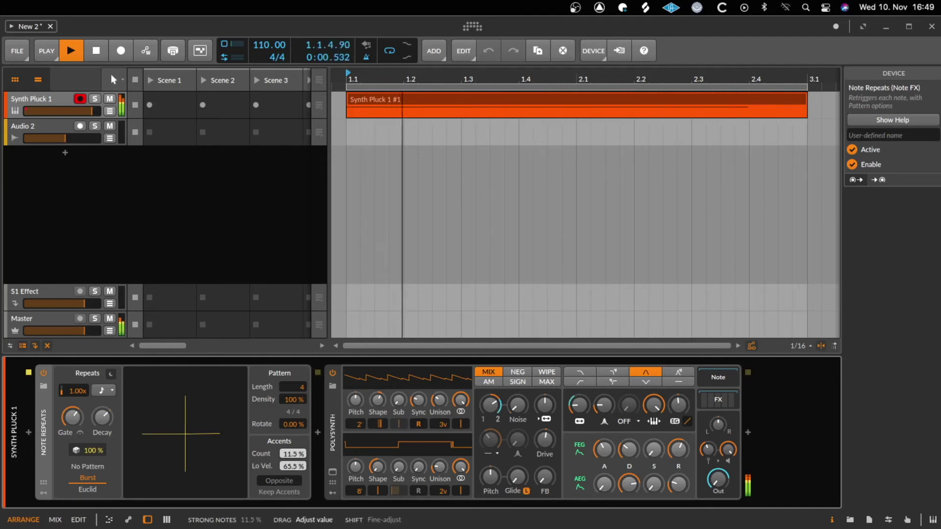
pyautogui.moveTo(292, 454)
pyautogui.mouseDown()
pyautogui.moveTo(289, 490)
pyautogui.moveTo(286, 441)
pyautogui.mouseUp()
pyautogui.press('space')
pyautogui.press('space')
pyautogui.press('space')
pyautogui.press('space')
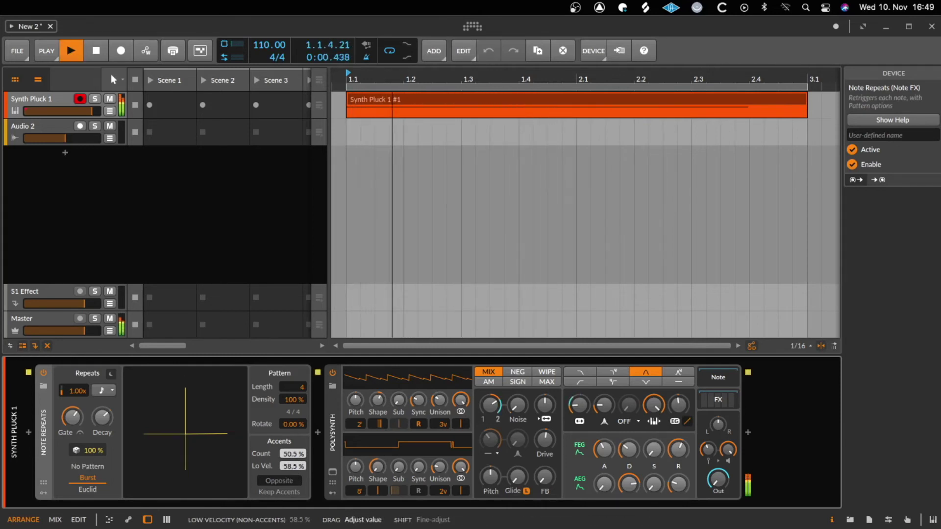
pyautogui.press('space')
# Switch Note Repeats' pattern mode to Euclid.
pyautogui.click(93, 490)
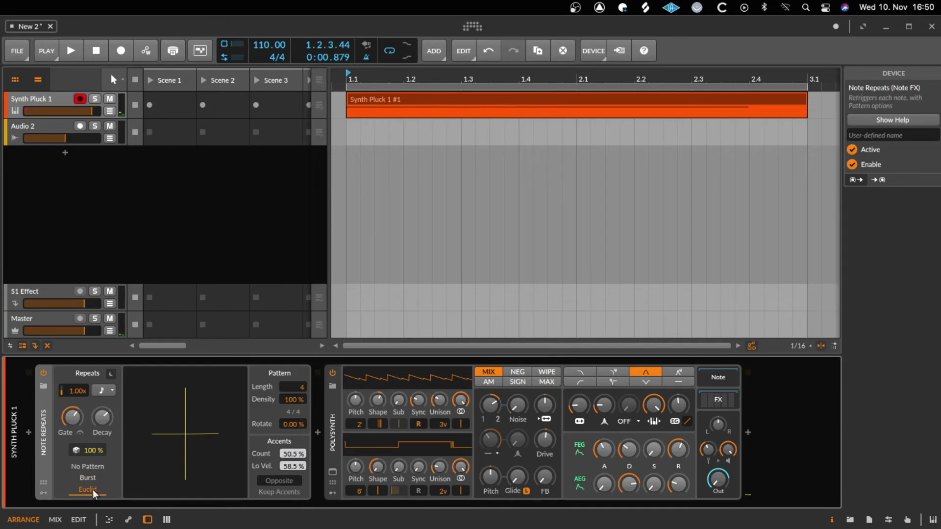
# Audition the Euclid pattern with length 10, density 68.0 %, rotation 27.0 % and low velocity 55.5 %, trying Keep Accents.
pyautogui.press('space')
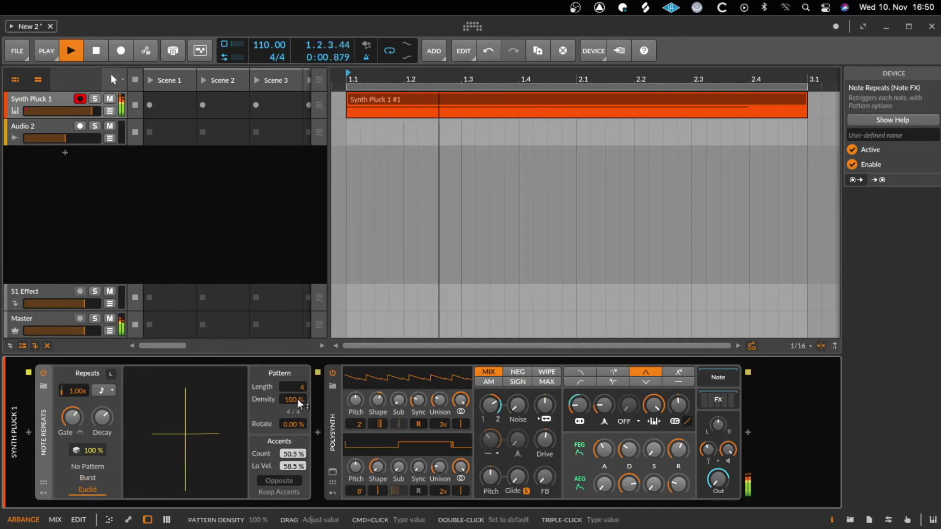
pyautogui.moveTo(298, 399)
pyautogui.mouseDown()
pyautogui.moveTo(298, 411)
pyautogui.moveTo(293, 373)
pyautogui.moveTo(294, 390)
pyautogui.mouseUp()
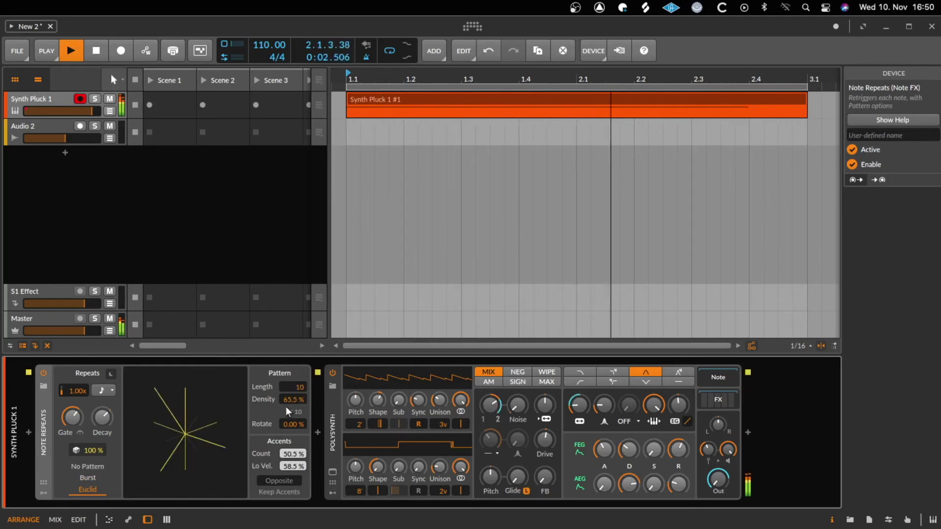
pyautogui.moveTo(293, 424); pyautogui.dragTo(289, 411)
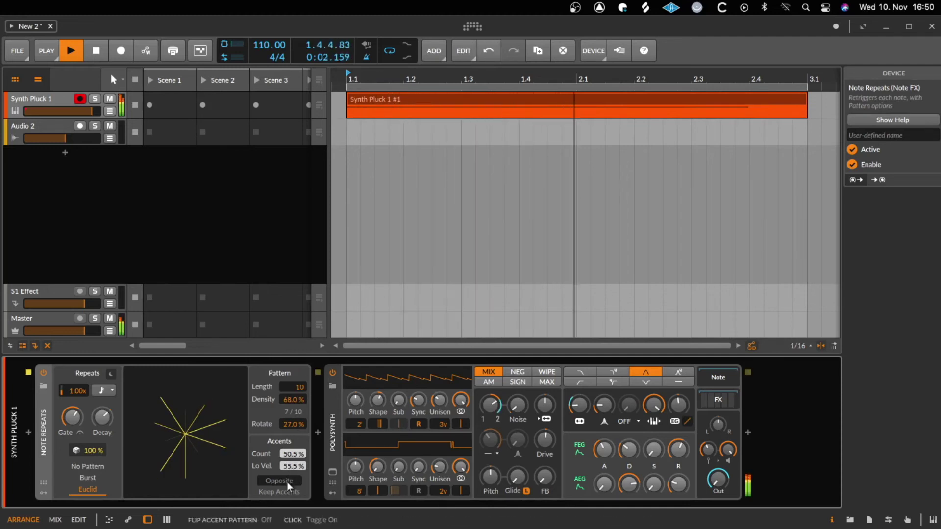
pyautogui.click(281, 493)
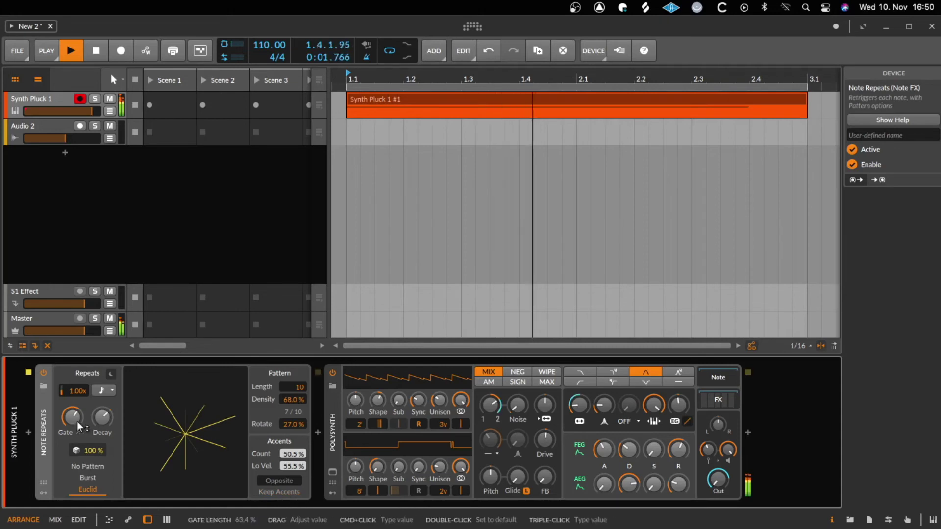
pyautogui.moveTo(74, 418)
pyautogui.press('space')
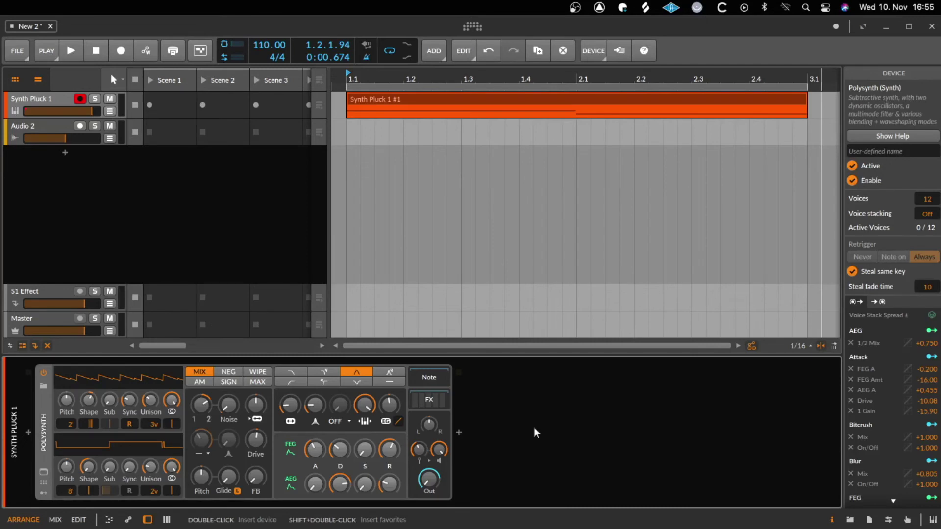
# Insert a Ricochet note effect before the Polysynth and audition the clip through it.
pyautogui.click(28, 433)
pyautogui.scroll(-3, 621, 232)
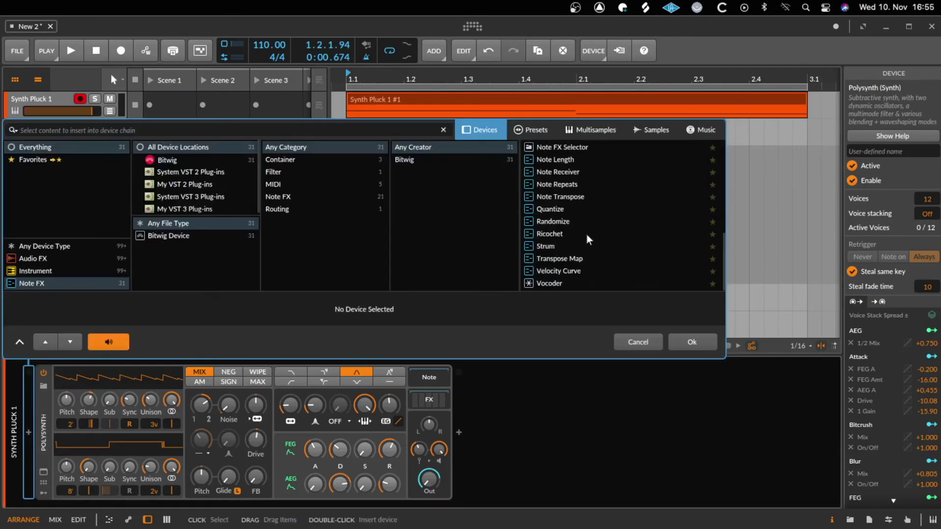
pyautogui.doubleClick(564, 234)
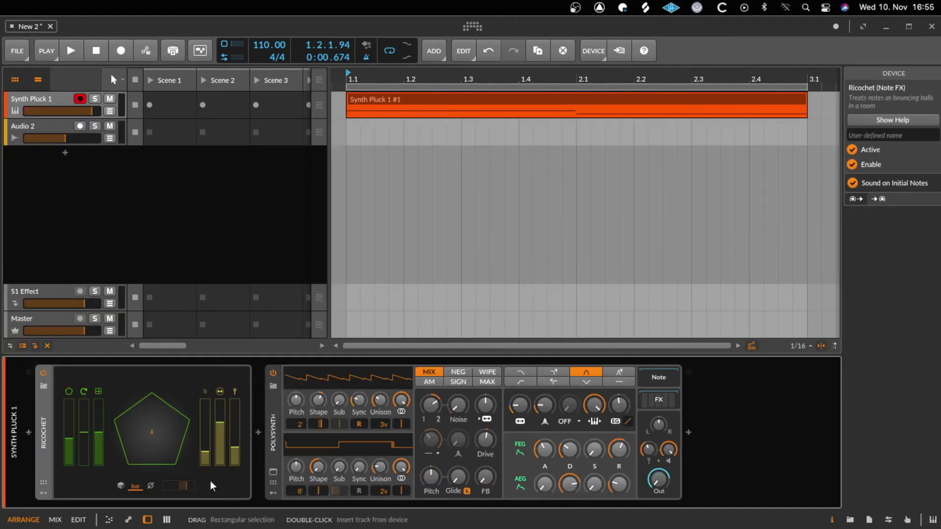
pyautogui.press('space')
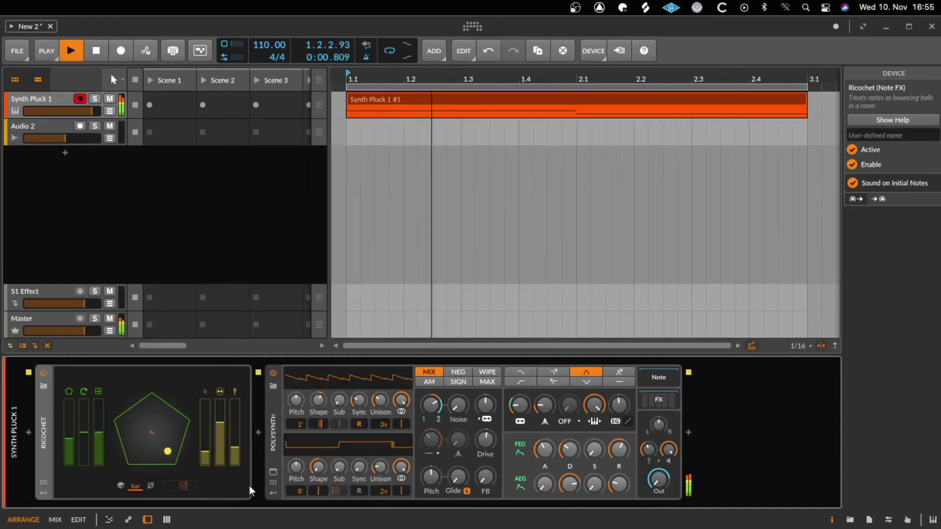
pyautogui.press('space')
# Insert a Multi-note device ahead of Ricochet and start playback.
pyautogui.click(27, 433)
pyautogui.write('mu')
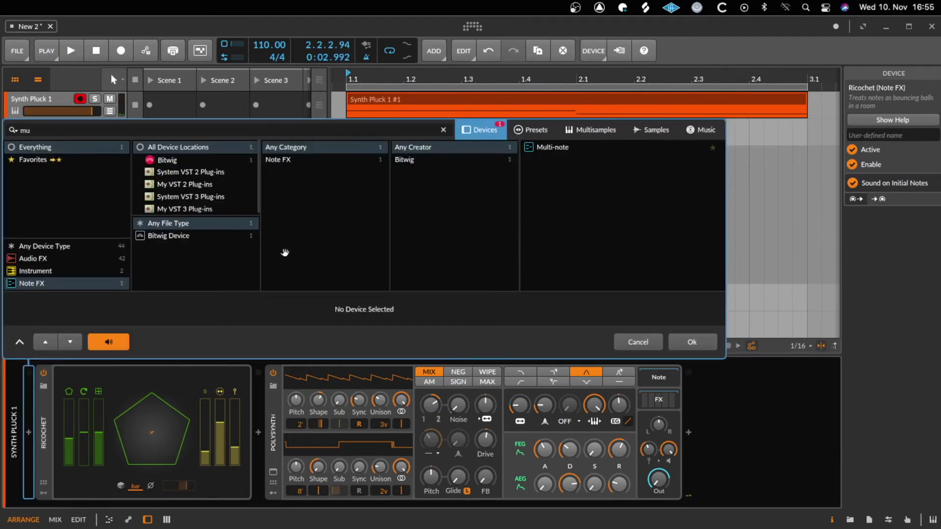
pyautogui.doubleClick(549, 147)
pyautogui.press('space')
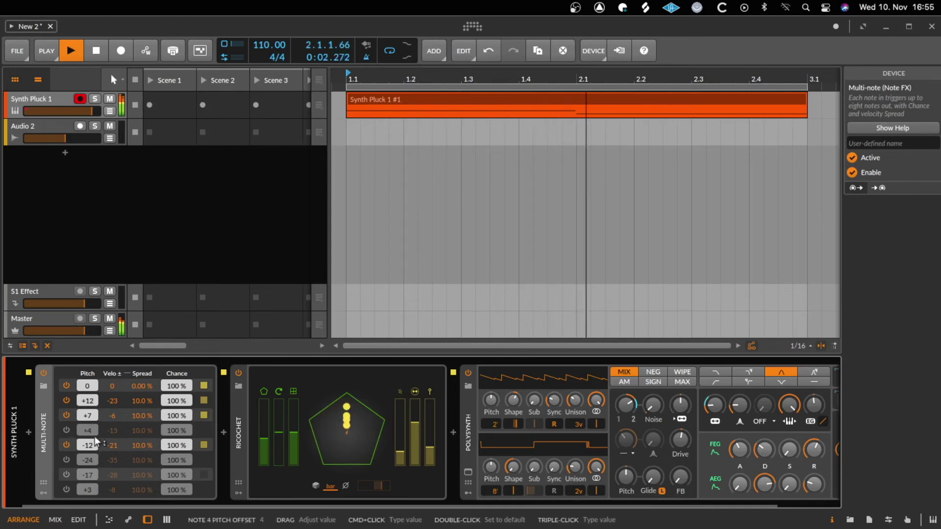
# Enable Multi-note's fourth and sixth notes with pitch offsets +2 and +10, and audition the chord.
pyautogui.click(66, 430)
pyautogui.moveTo(81, 430); pyautogui.dragTo(80, 429)
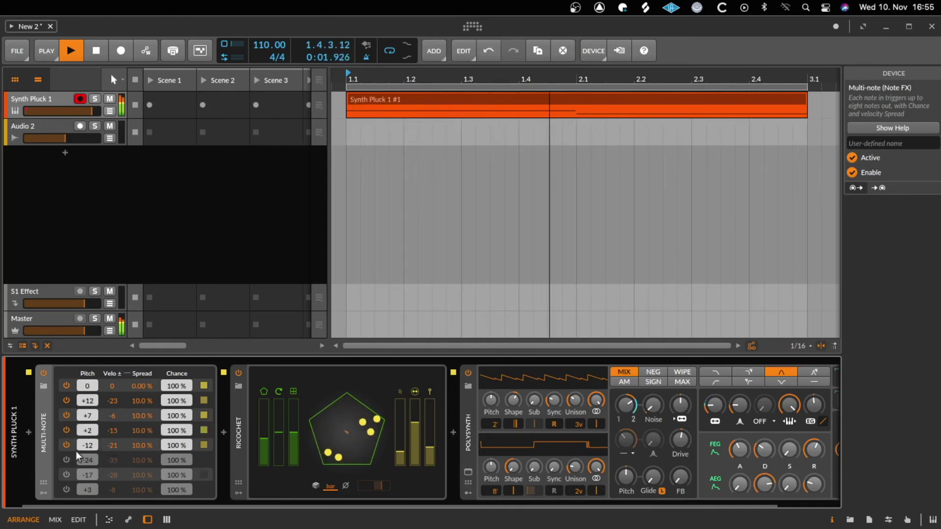
pyautogui.press('space')
pyautogui.click(66, 460)
pyautogui.moveTo(87, 459); pyautogui.dragTo(87, 450)
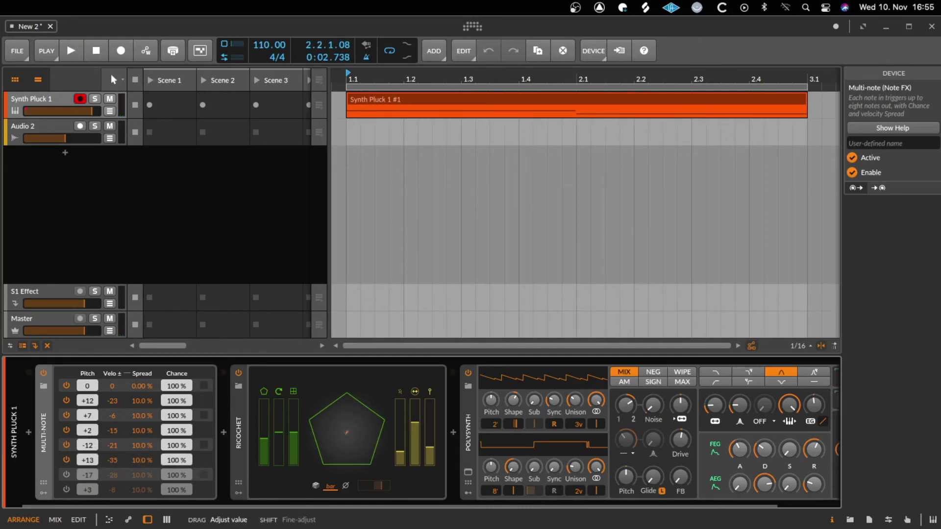
pyautogui.press('space')
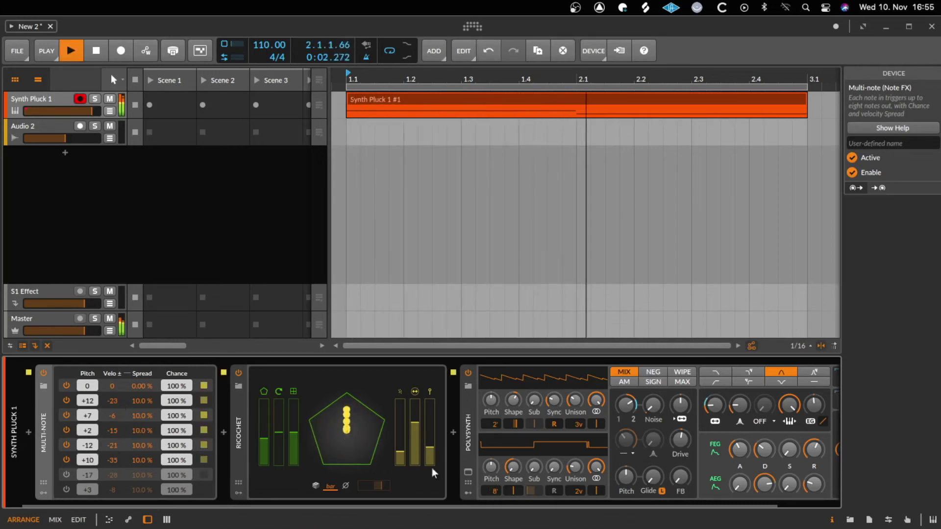
pyautogui.press('space')
# Insert a Quantize device between Ricochet and the Polysynth, set its Forgiveness to 21.0 %, and restart playback.
pyautogui.click(454, 433)
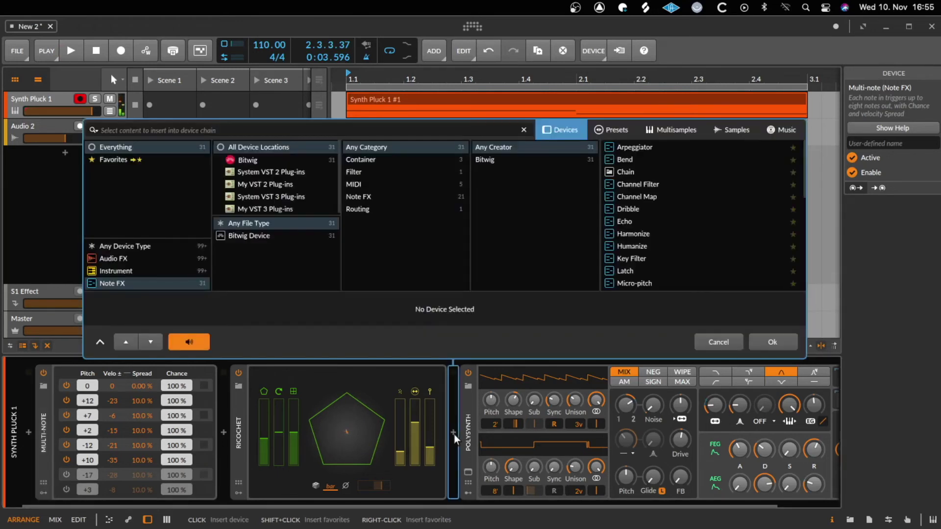
pyautogui.write('qu')
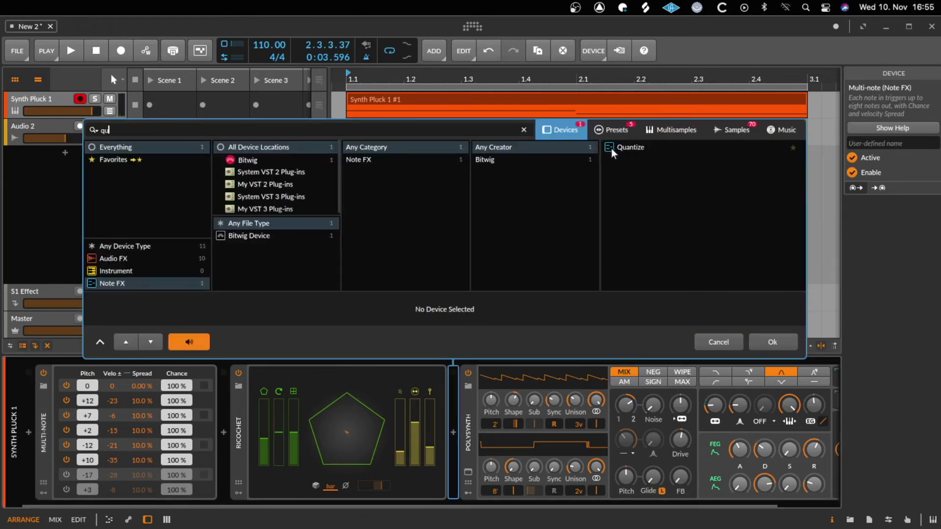
pyautogui.doubleClick(611, 148)
pyautogui.press('space')
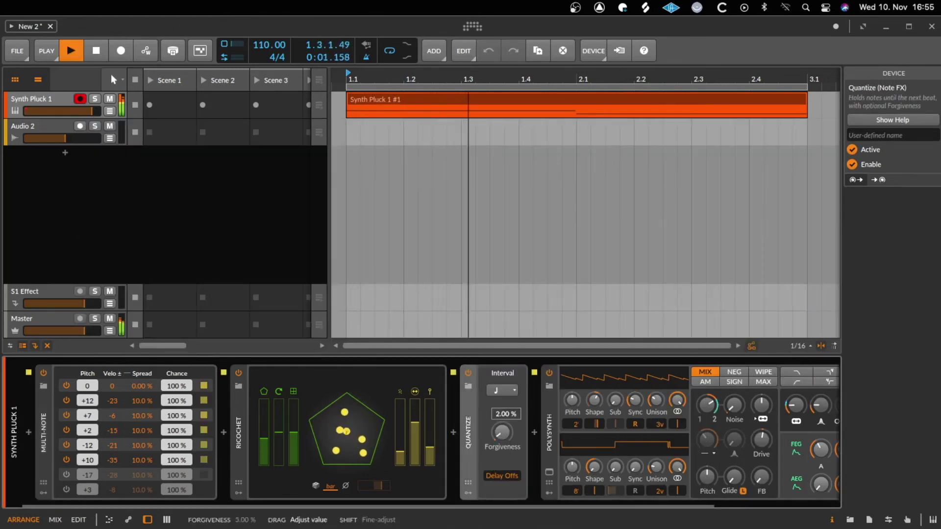
pyautogui.moveTo(501, 432); pyautogui.dragTo(498, 433)
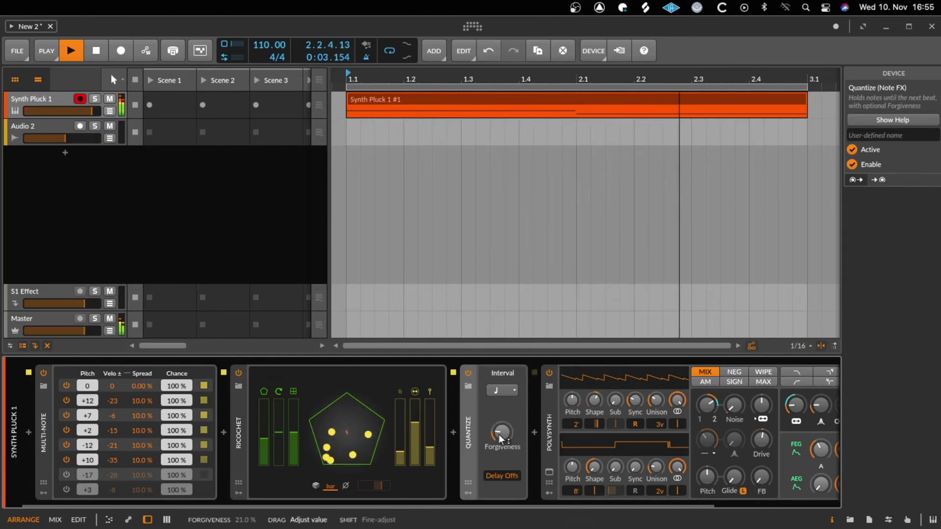
pyautogui.press('space')
pyautogui.press('space')
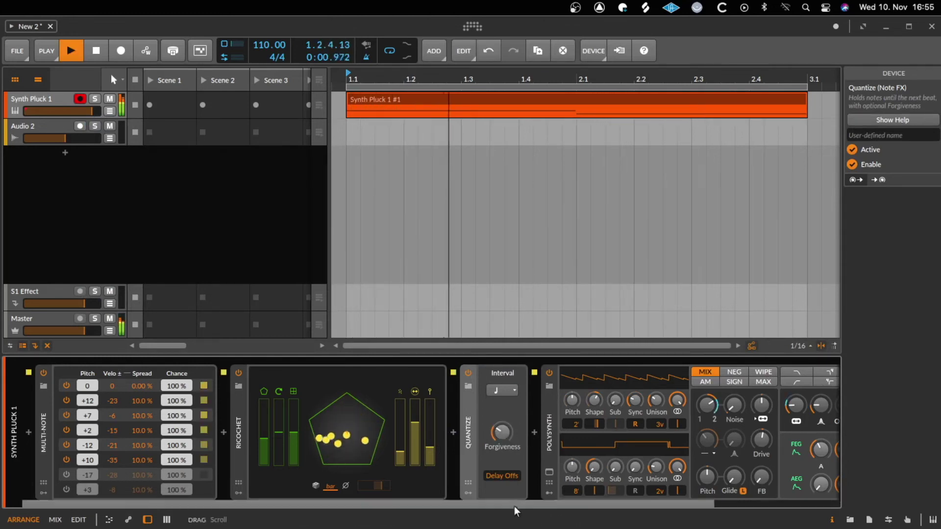
# Shorten the Polysynth's amplitude envelope decay to about 31 % while listening, then stop playback.
pyautogui.moveTo(518, 502); pyautogui.dragTo(595, 497)
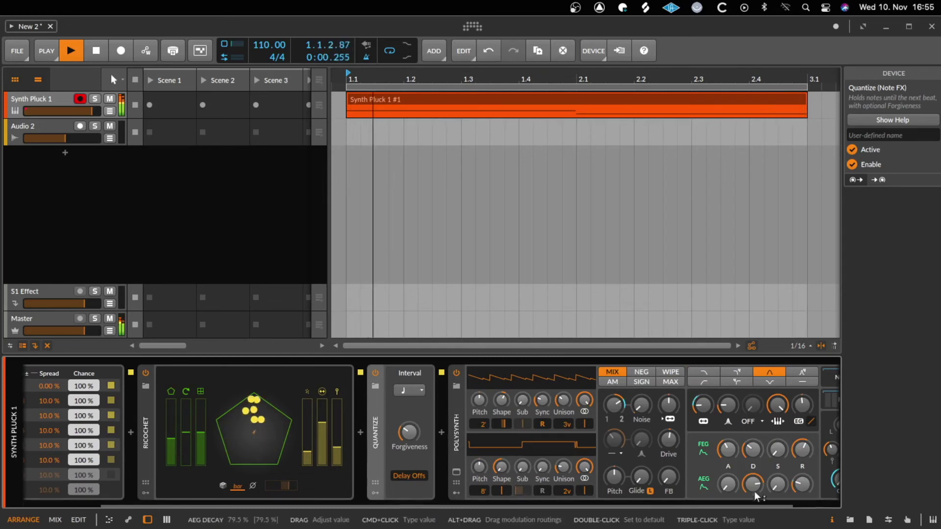
pyautogui.moveTo(757, 497); pyautogui.dragTo(757, 524)
pyautogui.hscroll(2, 726, 418)
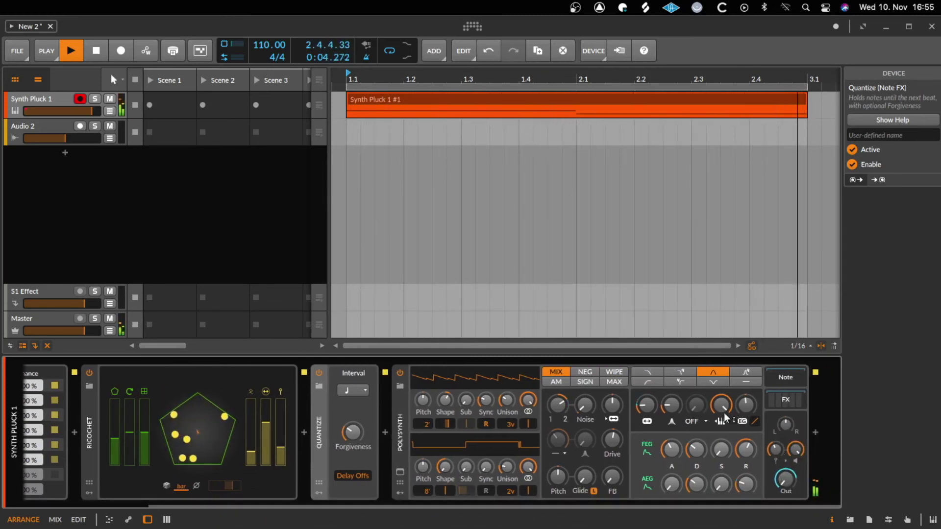
pyautogui.press('space')
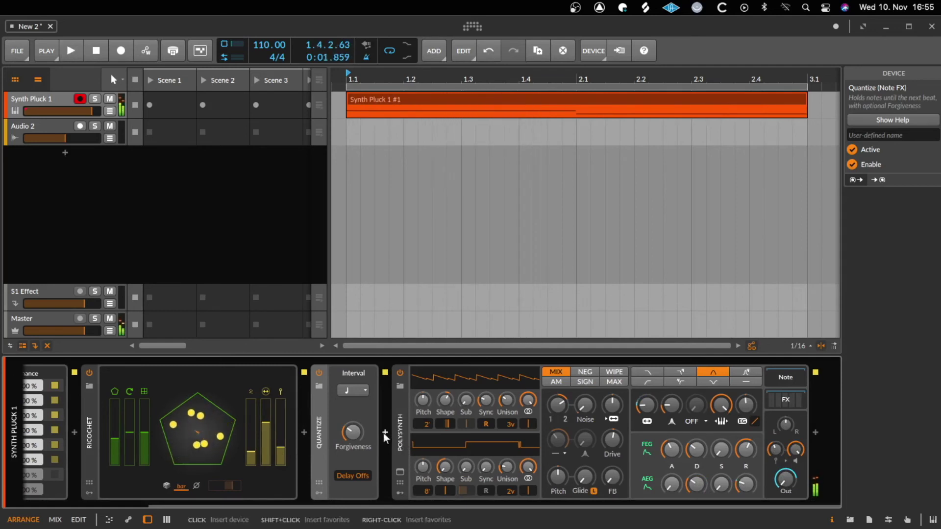
# Insert a Randomize device between Quantize and the Polysynth and start playback.
pyautogui.click(384, 432)
pyautogui.write('ran')
pyautogui.doubleClick(552, 147)
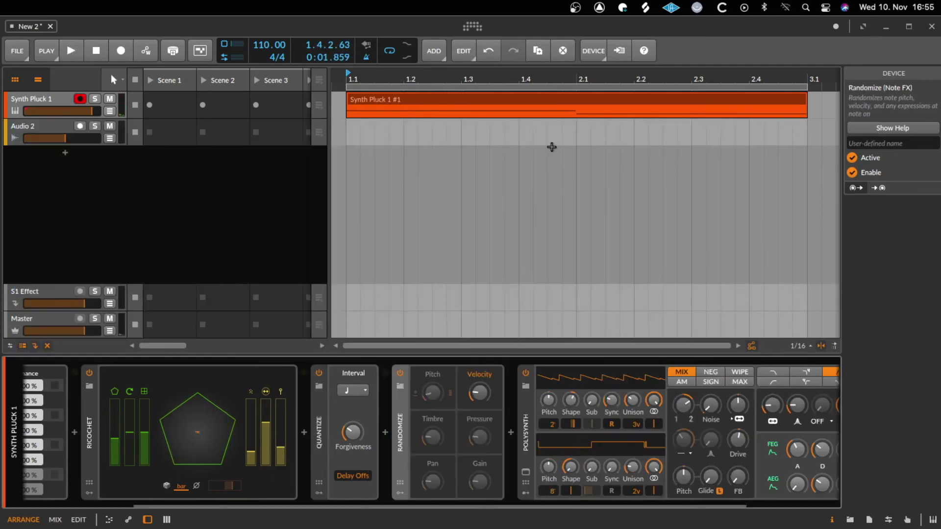
pyautogui.press('space')
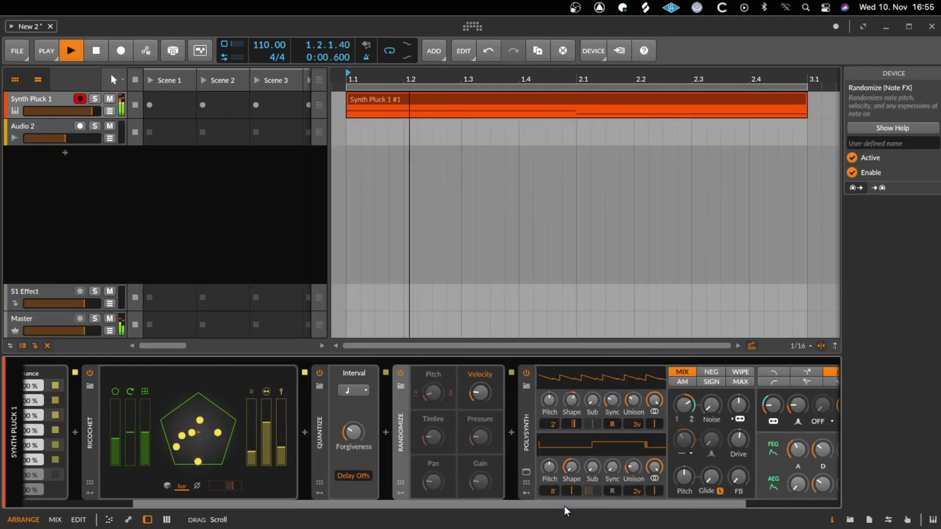
# Set Quantize's timing interval to Dotted 16th note.
pyautogui.hscroll(2, 563, 507)
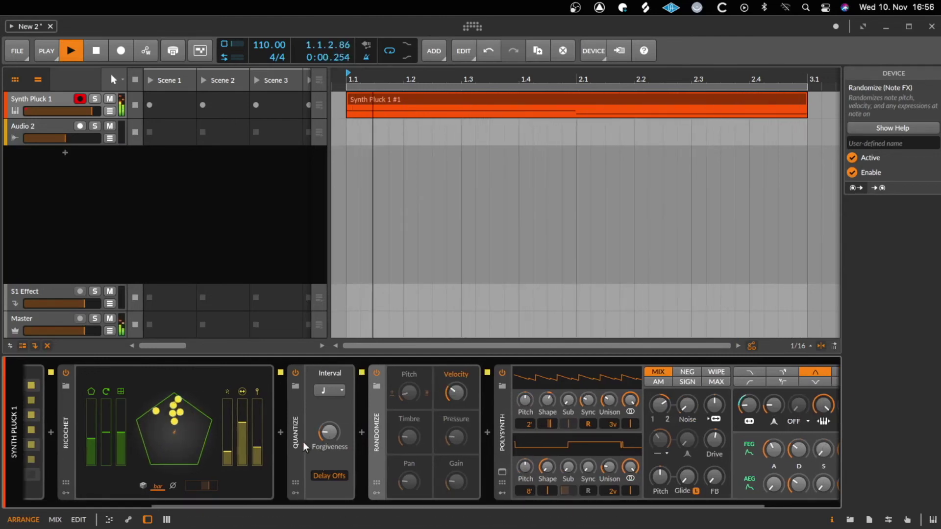
pyautogui.moveTo(385, 507); pyautogui.dragTo(285, 500)
pyautogui.click(466, 391)
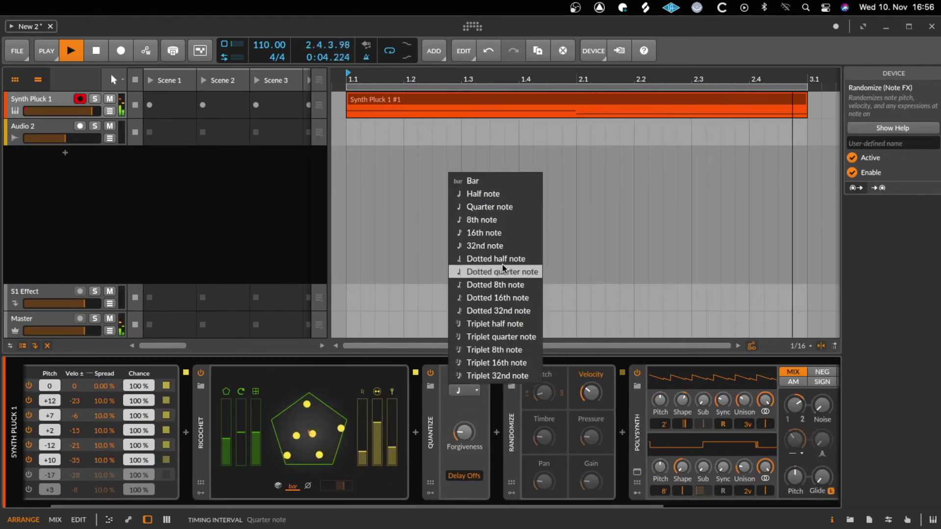
pyautogui.click(507, 298)
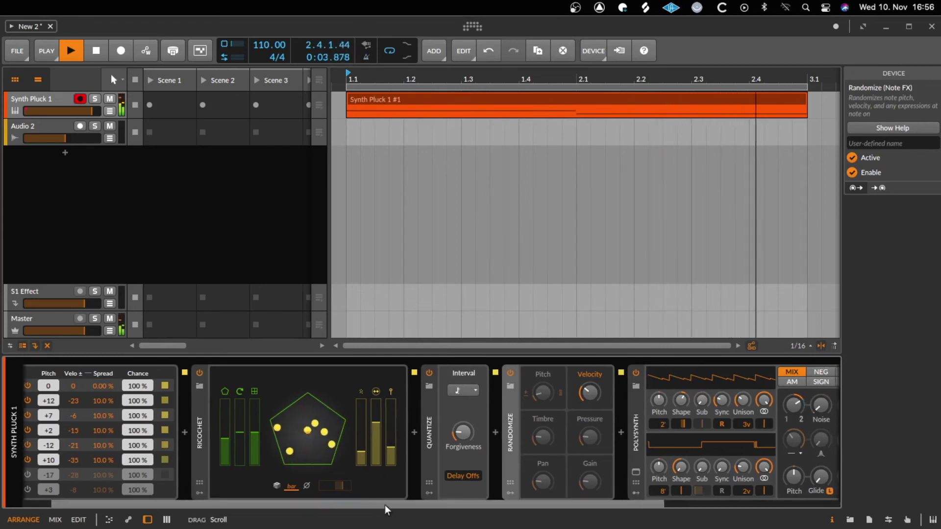
# Enable timbre, pressure, pan and gain randomization in Randomize, and raise the timbre, pressure and pan amounts.
pyautogui.hscroll(3, 384, 505)
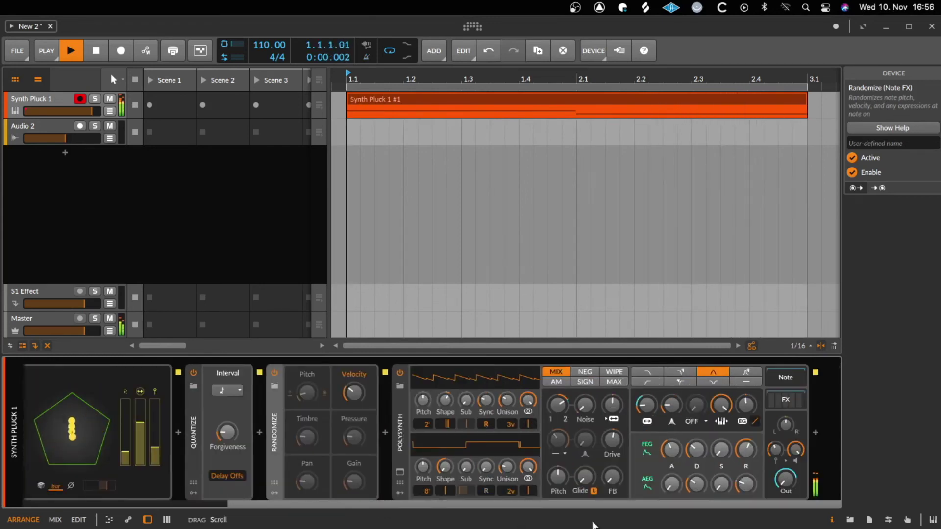
pyautogui.click(313, 419)
pyautogui.click(349, 420)
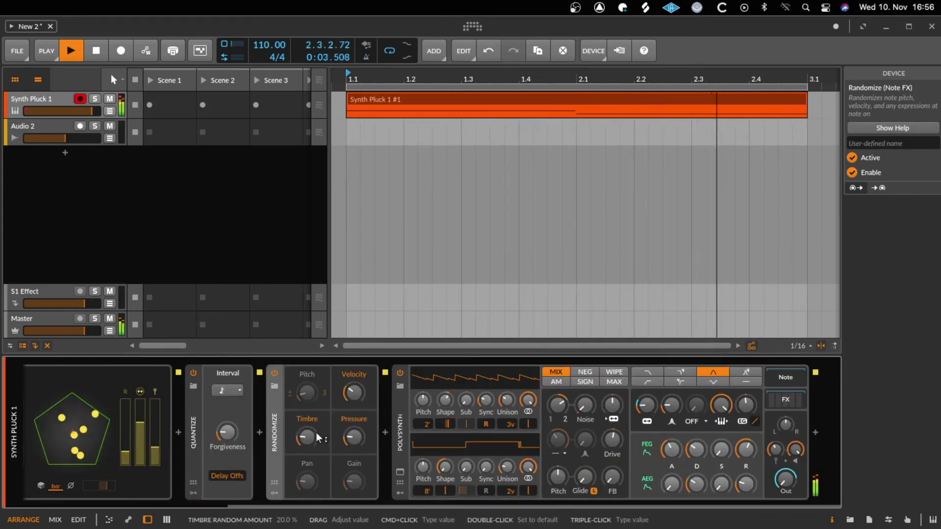
pyautogui.moveTo(316, 433)
pyautogui.mouseDown()
pyautogui.moveTo(343, 460)
pyautogui.moveTo(353, 422)
pyautogui.moveTo(321, 429)
pyautogui.mouseUp()
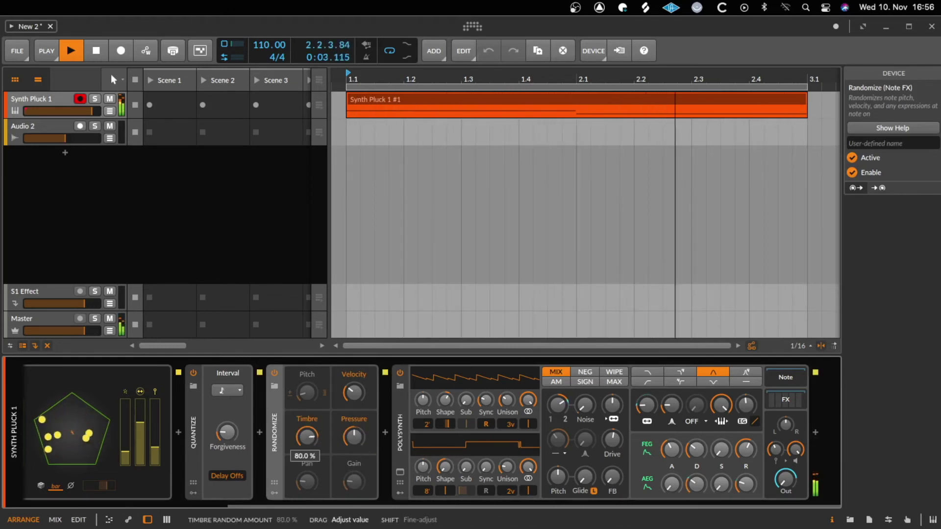
pyautogui.click(309, 462)
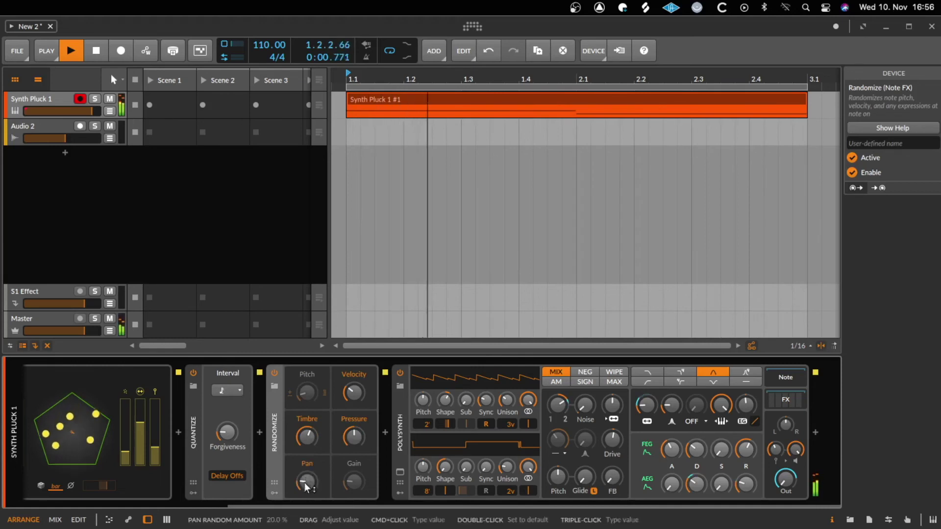
pyautogui.moveTo(304, 483); pyautogui.dragTo(307, 432)
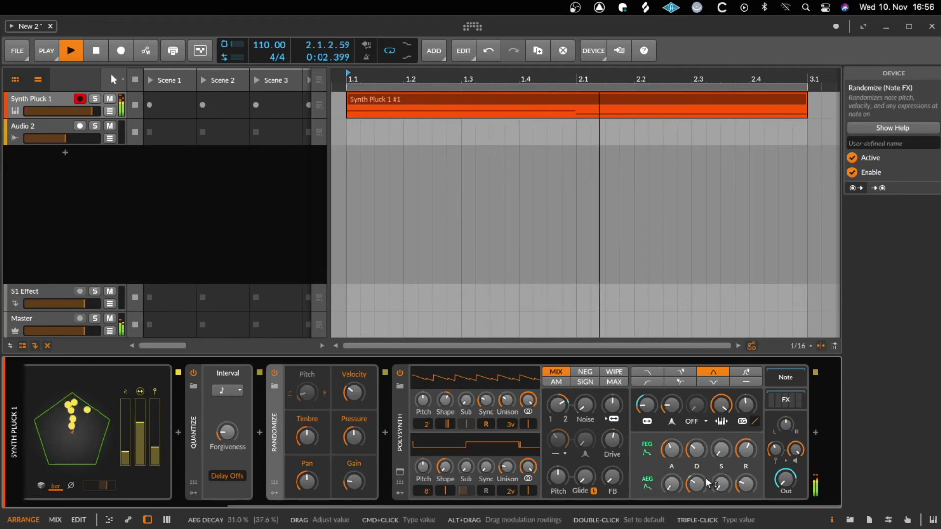
# Lengthen the Polysynth's amplitude envelope decay slightly, expand its modulators, and stop playback.
pyautogui.moveTo(696, 485); pyautogui.dragTo(703, 485)
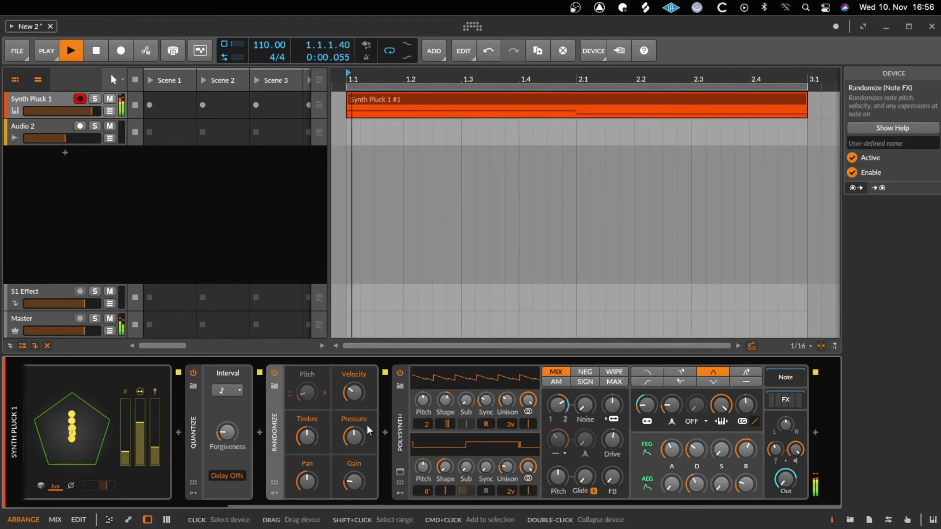
pyautogui.click(398, 492)
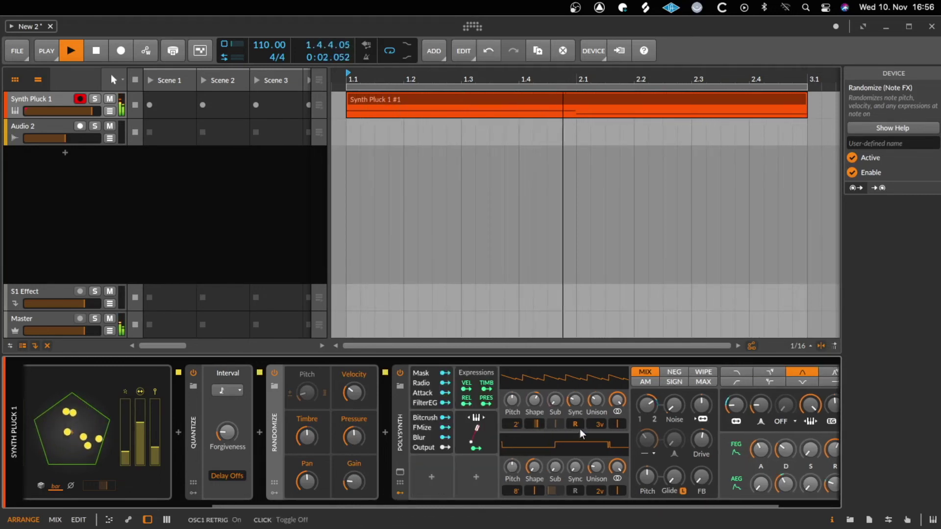
pyautogui.moveTo(689, 504); pyautogui.dragTo(757, 505)
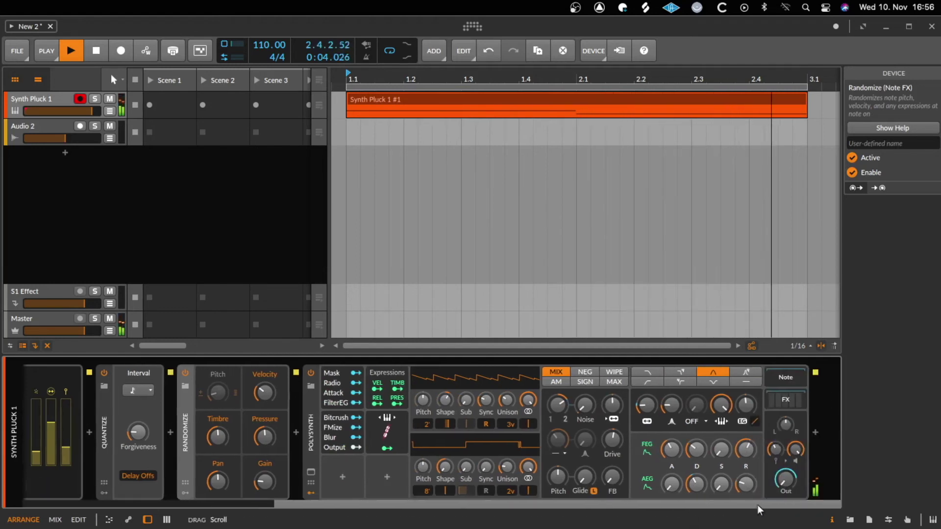
pyautogui.press('space')
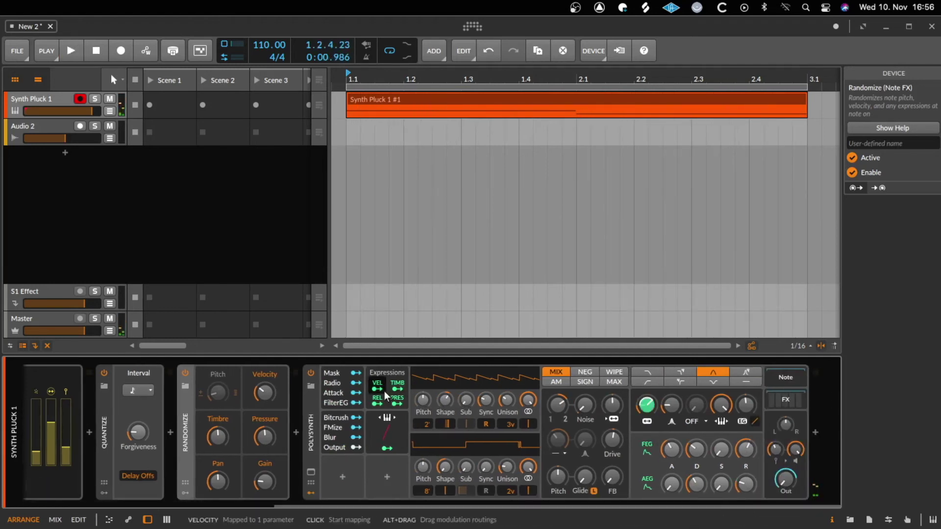
# Map the Polysynth's timbre expression to oscillator 1's sub, sync, unison and stereo width, plus oscillator 2's sync and sub, during playback.
pyautogui.click(398, 391)
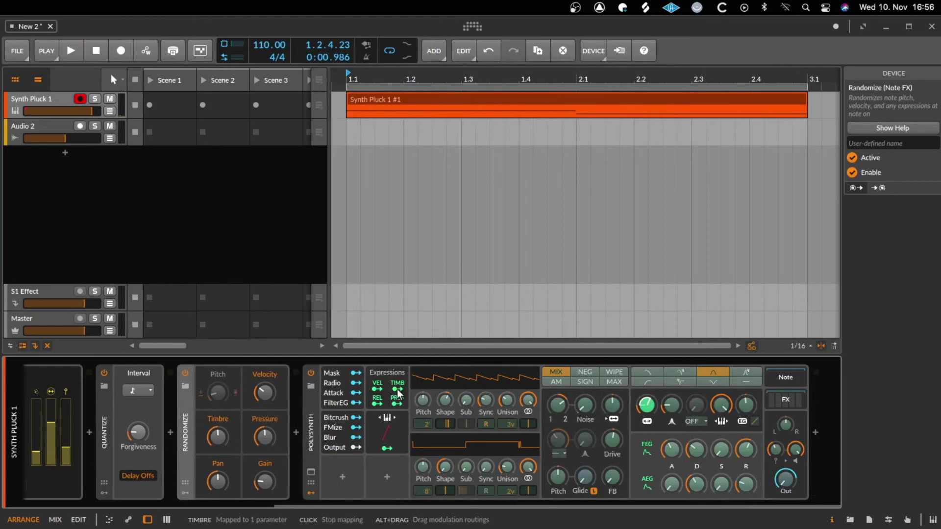
pyautogui.press('space')
pyautogui.moveTo(466, 401); pyautogui.dragTo(486, 387)
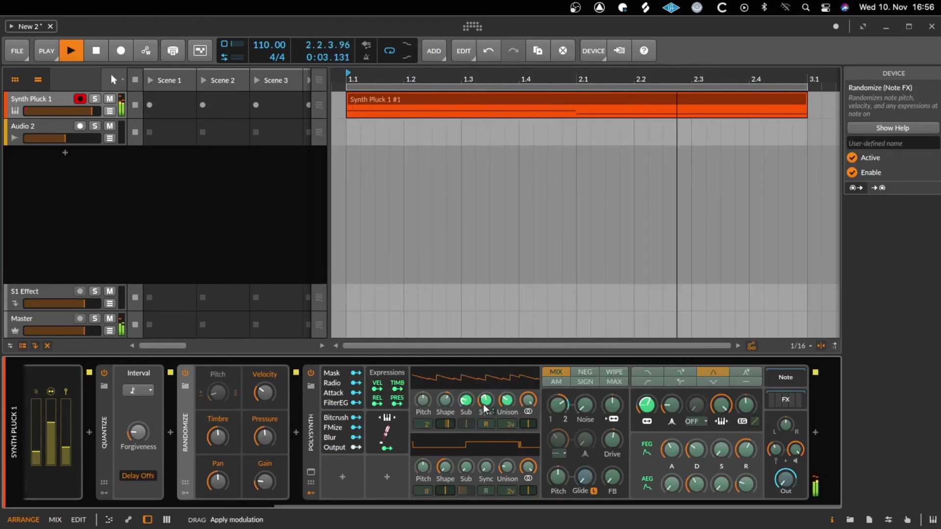
pyautogui.moveTo(529, 401); pyautogui.dragTo(528, 387)
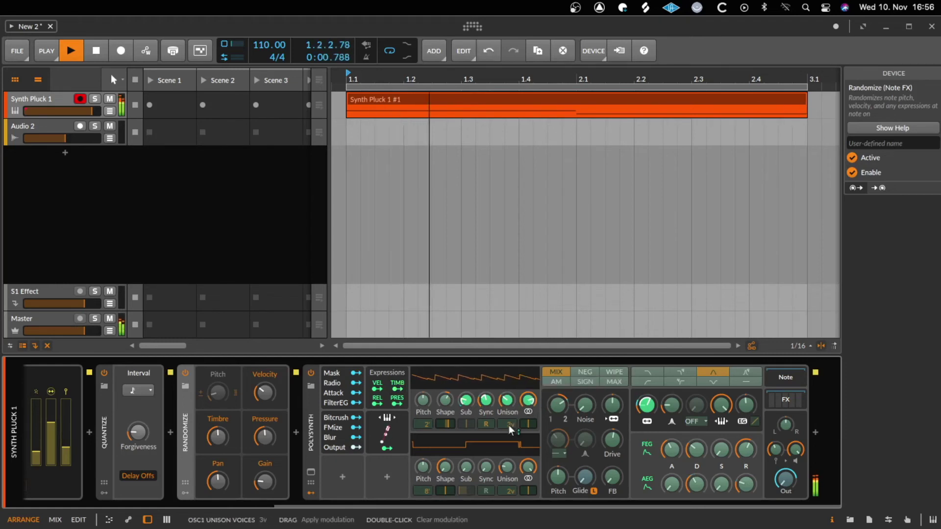
pyautogui.moveTo(485, 466); pyautogui.dragTo(466, 458)
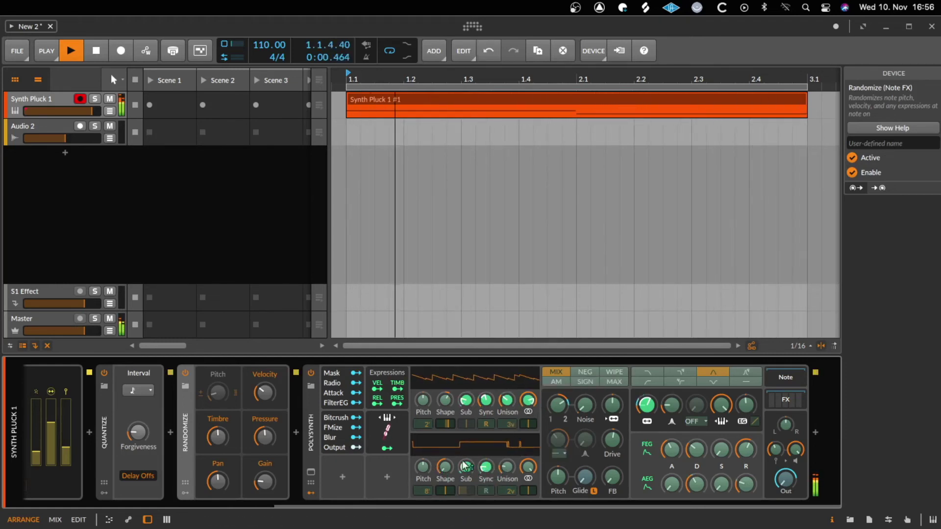
pyautogui.press('space')
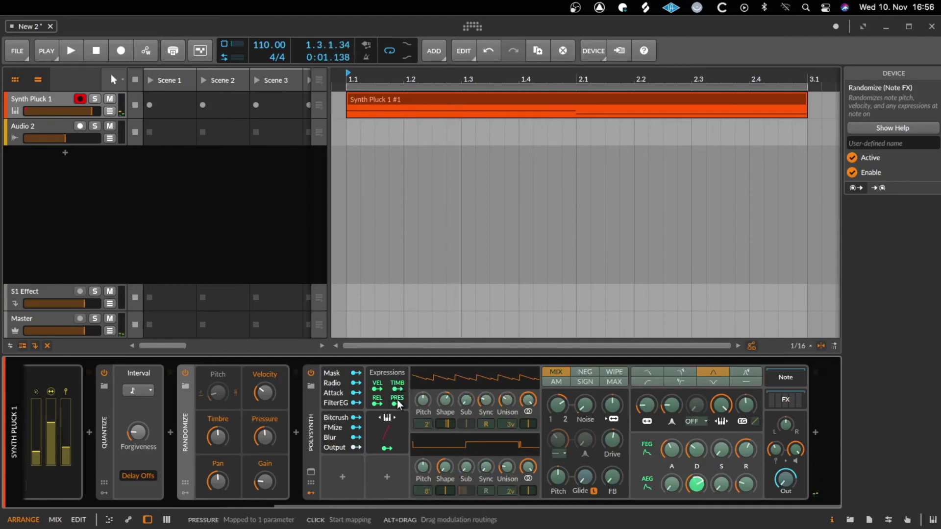
# Map the pressure expression to the filter envelope's attack and decay, amplitude attack, filter resonance, noise, oscillator 1 unison and oscillator 2 sync during playback.
pyautogui.click(397, 403)
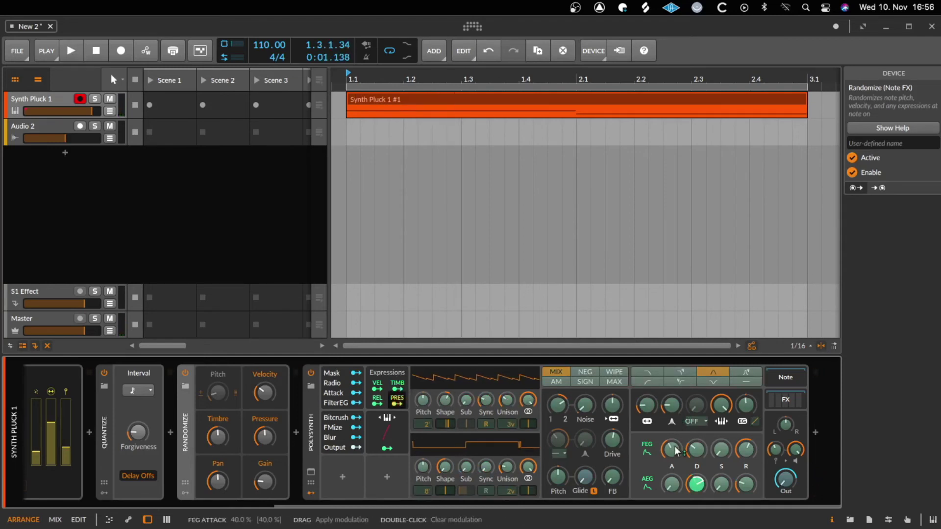
pyautogui.press('space')
pyautogui.moveTo(673, 448); pyautogui.dragTo(696, 441)
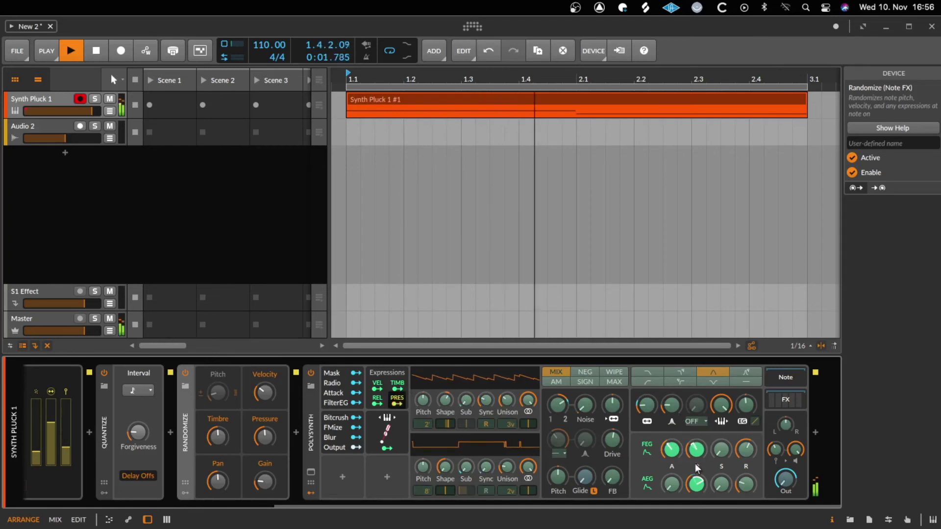
pyautogui.moveTo(678, 486); pyautogui.dragTo(679, 489)
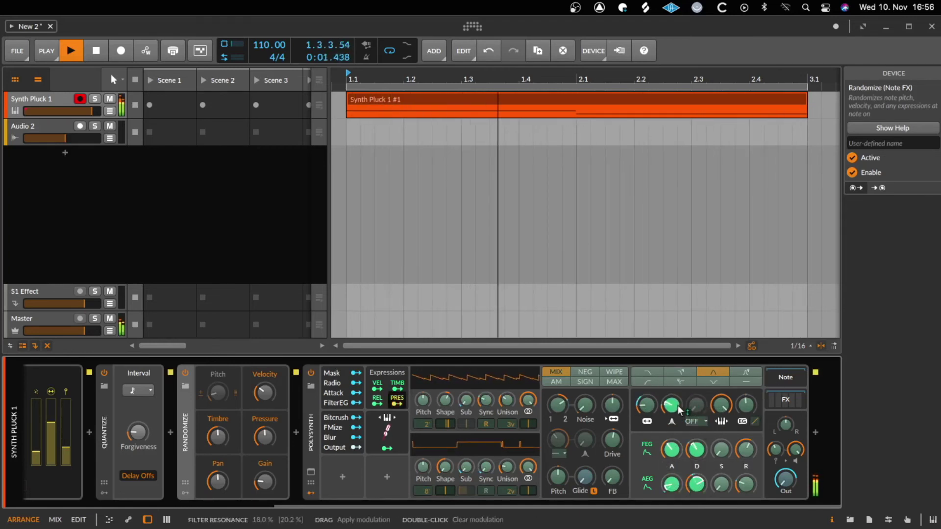
pyautogui.moveTo(675, 402); pyautogui.dragTo(672, 411)
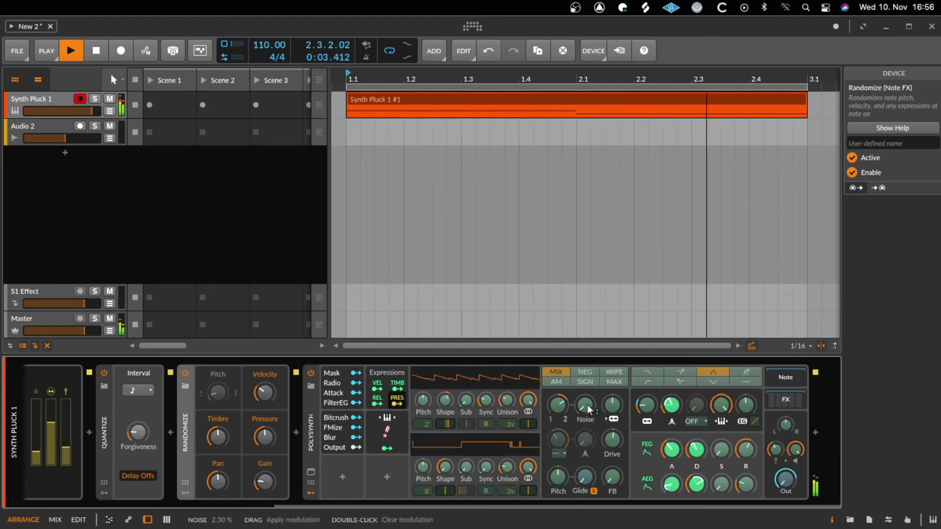
pyautogui.moveTo(587, 404); pyautogui.dragTo(585, 413)
pyautogui.moveTo(507, 401)
pyautogui.mouseDown()
pyautogui.moveTo(498, 398)
pyautogui.moveTo(524, 401)
pyautogui.mouseUp()
pyautogui.moveTo(486, 467); pyautogui.dragTo(486, 467)
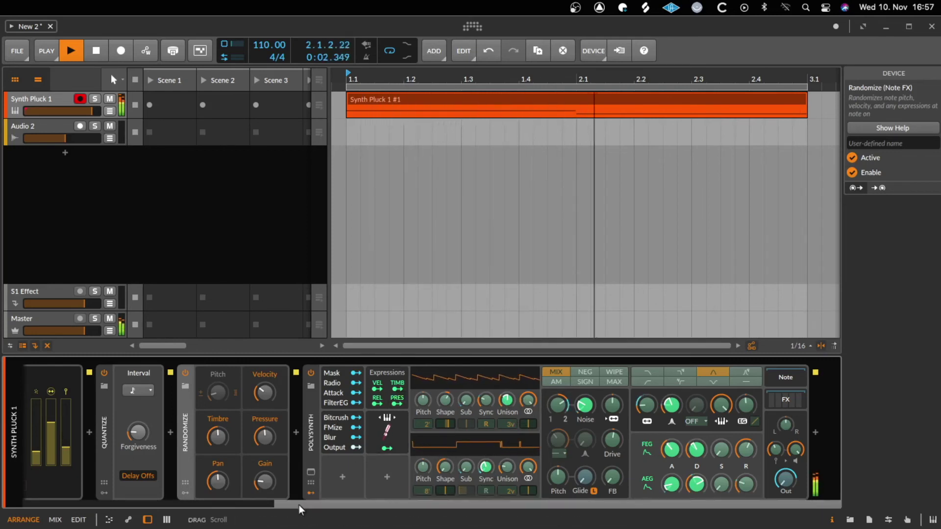
# Insert the Bitwig Reverb after the Polysynth and stop playback.
pyautogui.click(816, 432)
pyautogui.write('rev')
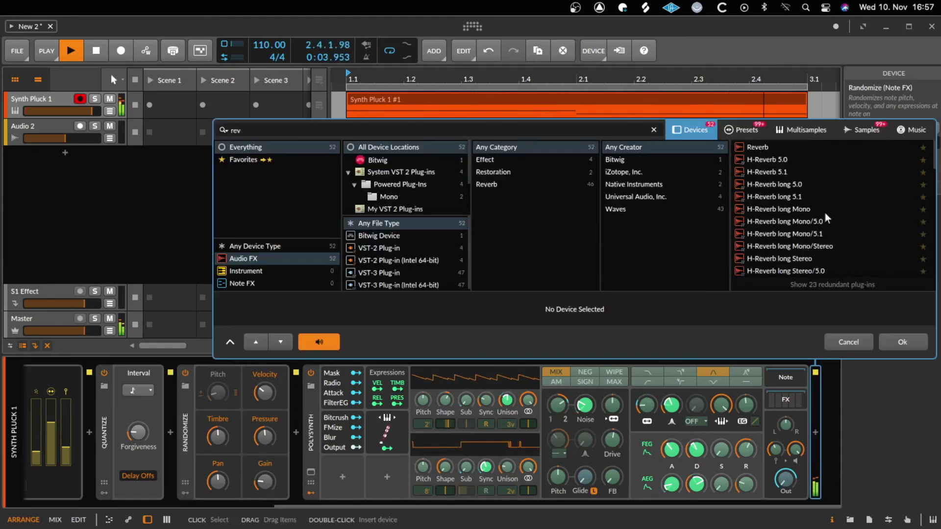
pyautogui.click(755, 146)
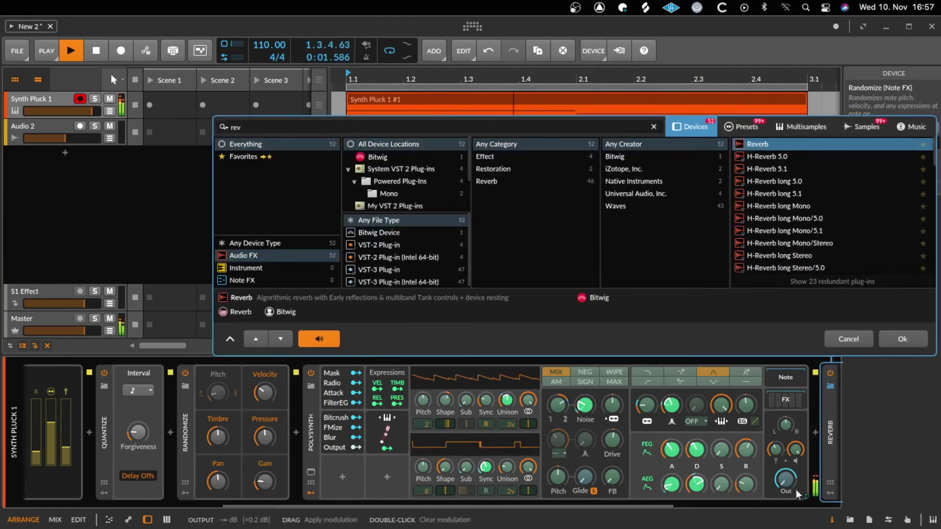
pyautogui.click(908, 343)
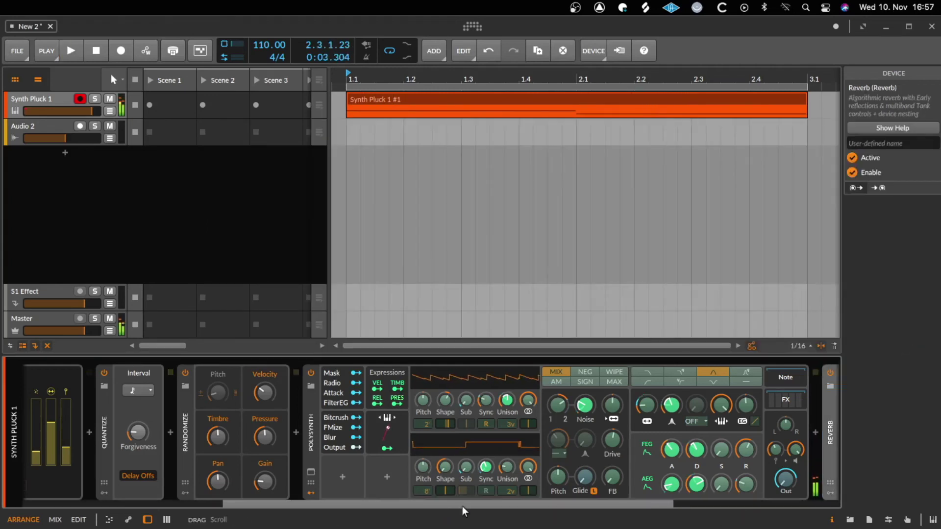
# Expand the Reverb's modulators and add an Expressions modulator to its first slot.
pyautogui.moveTo(463, 506); pyautogui.dragTo(629, 507)
pyautogui.click(529, 492)
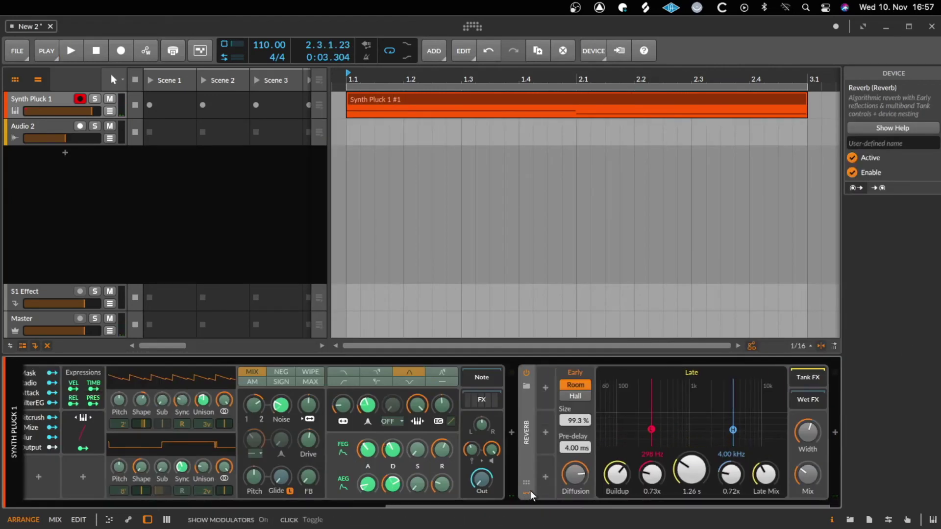
pyautogui.click(546, 388)
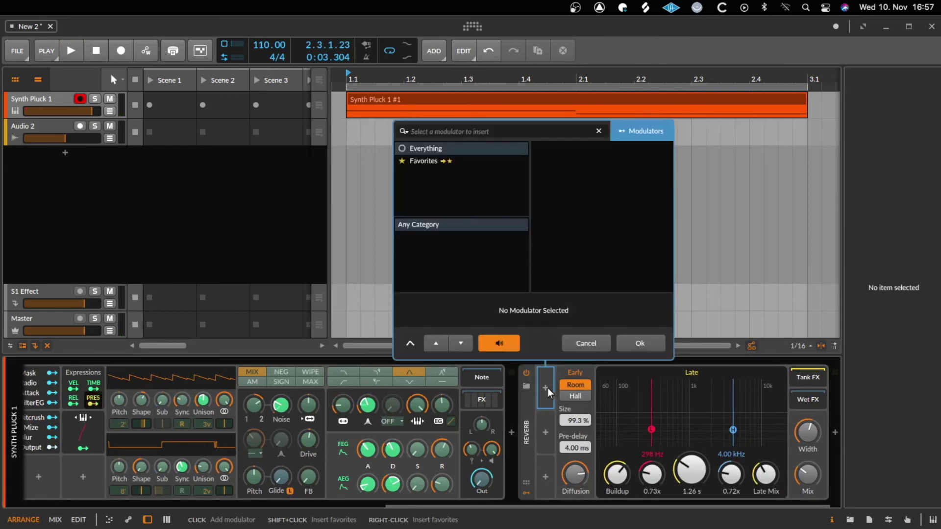
pyautogui.write('ex')
pyautogui.click(594, 144)
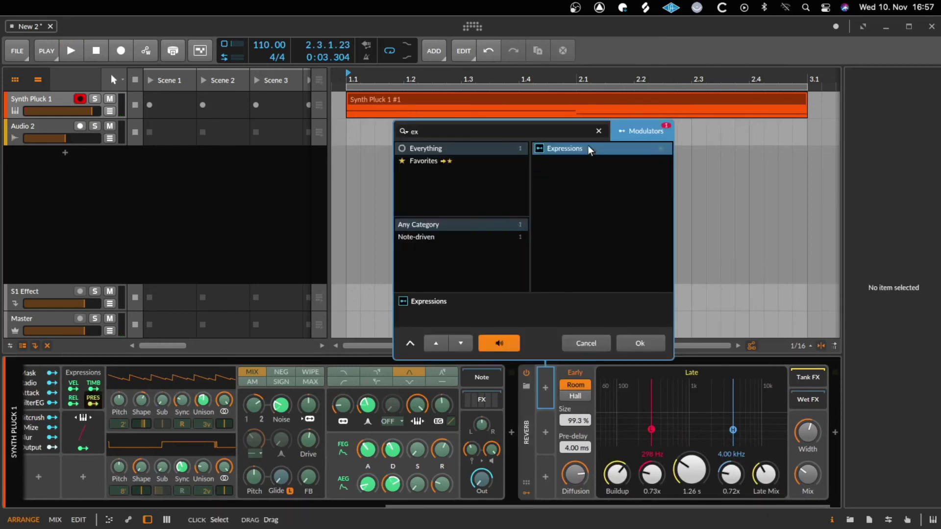
pyautogui.press('Return')
# Map timbre to the Reverb's mix with an amount of +0.620 and turn the base mix down fully.
pyautogui.click(569, 389)
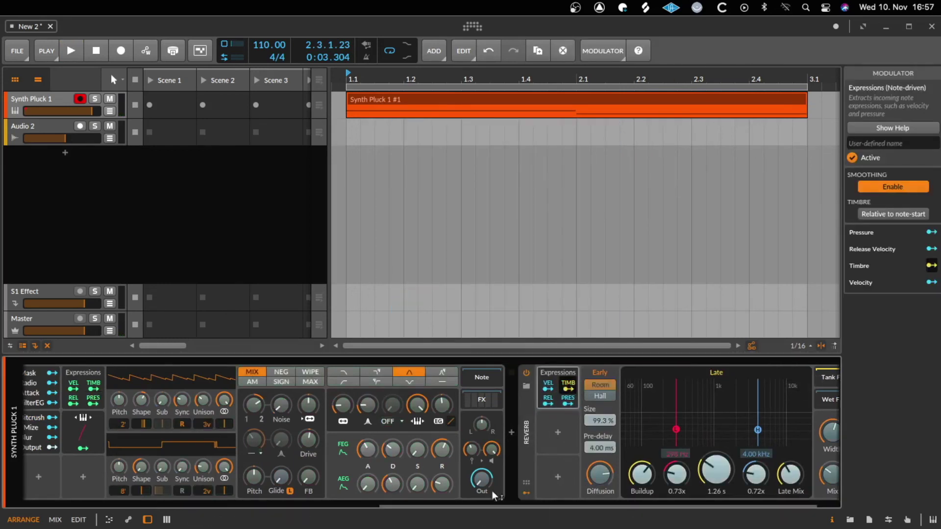
pyautogui.moveTo(485, 507); pyautogui.dragTo(582, 509)
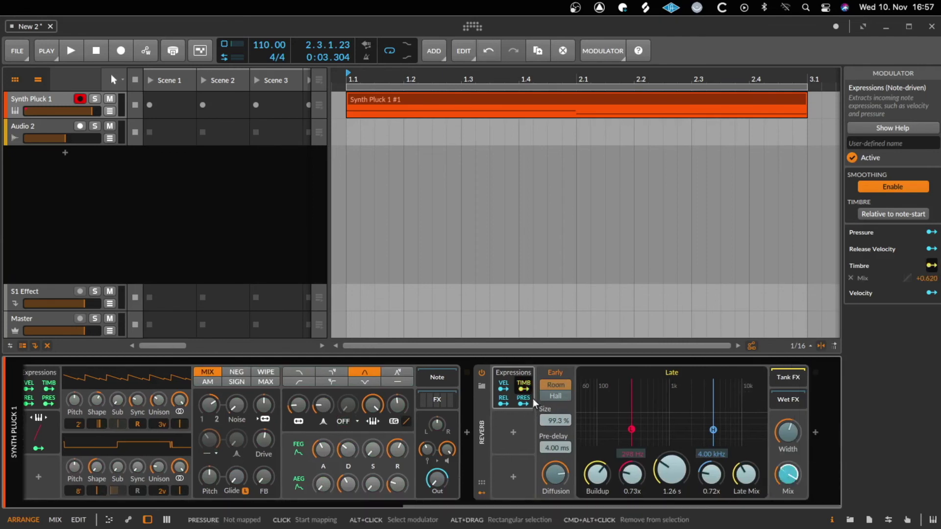
pyautogui.click(834, 431)
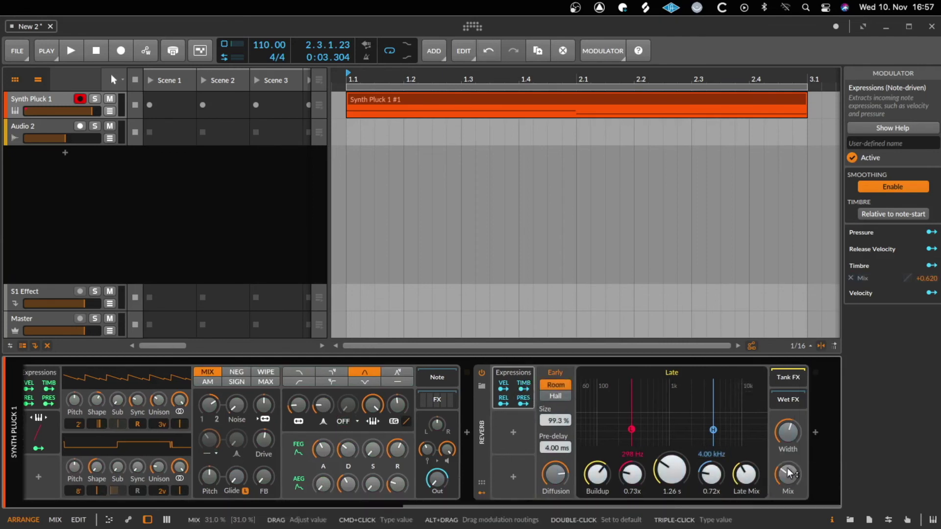
# Map pressure to the Reverb's reverb time with an amount of +0.830.
pyautogui.click(527, 403)
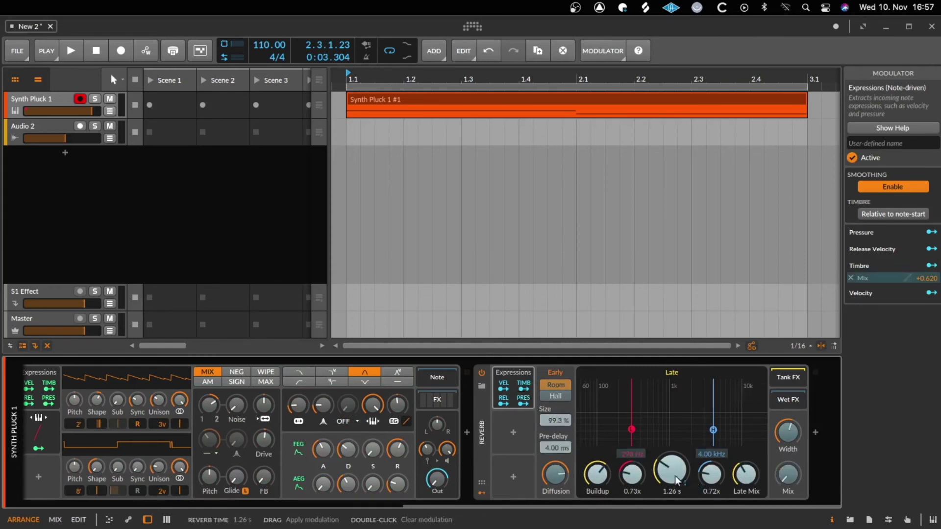
pyautogui.moveTo(657, 472); pyautogui.dragTo(657, 431)
pyautogui.click(534, 403)
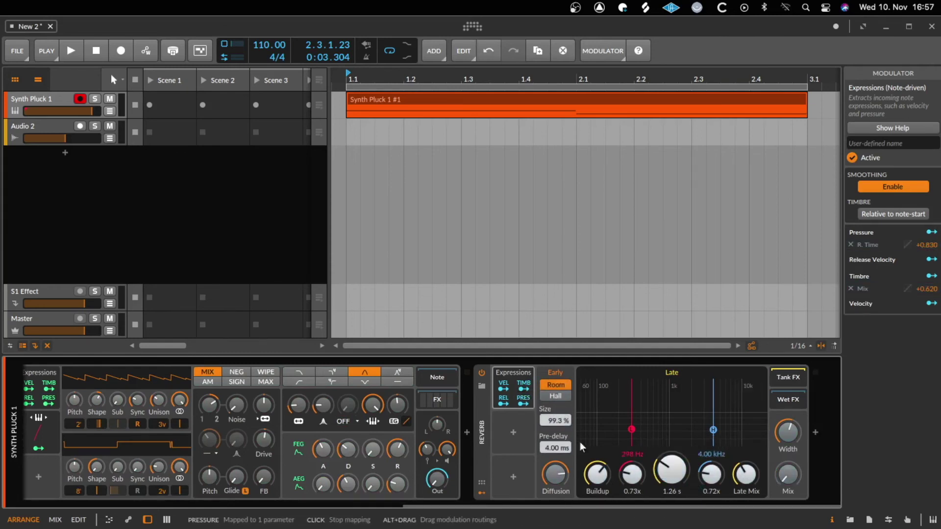
# Start playback, lower the reverb time to 447 ms, and raise its pressure modulation to +1.390 and the mix's timbre modulation to +0.860.
pyautogui.press('space')
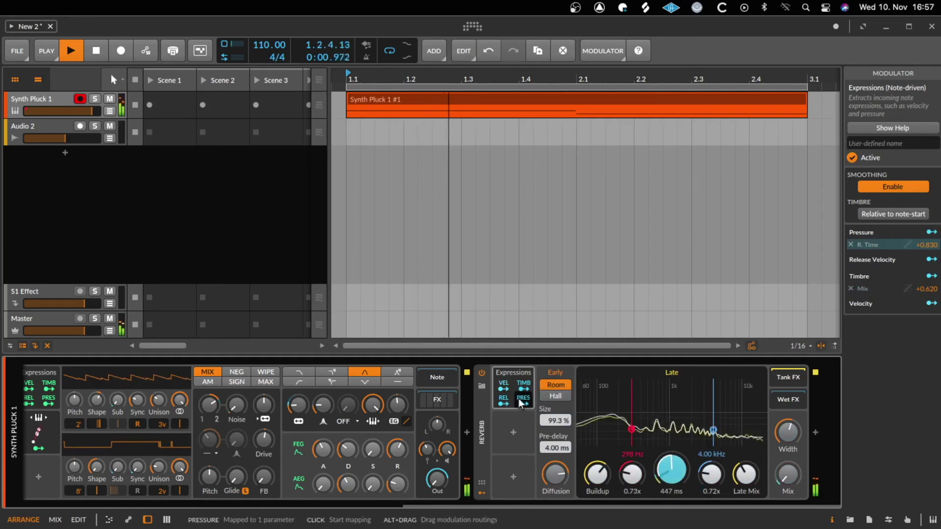
pyautogui.moveTo(688, 463); pyautogui.dragTo(688, 436)
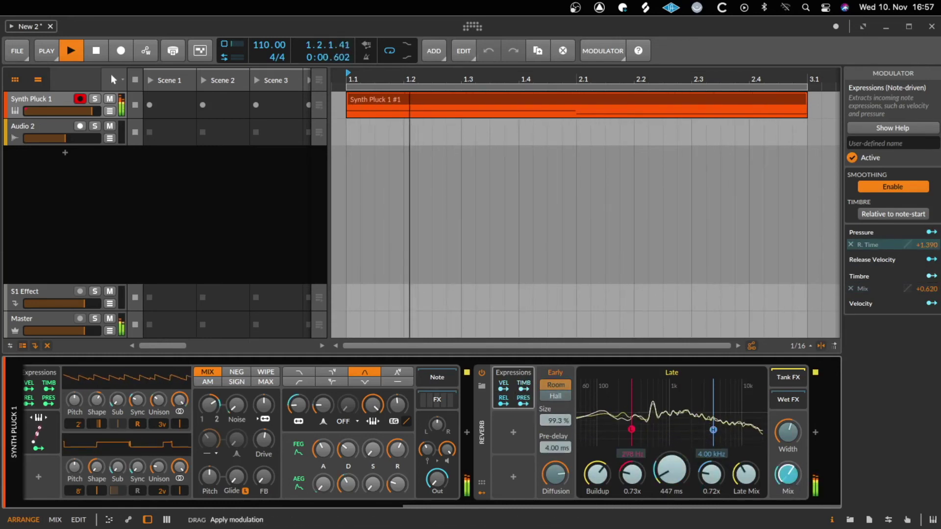
pyautogui.moveTo(788, 475); pyautogui.dragTo(789, 462)
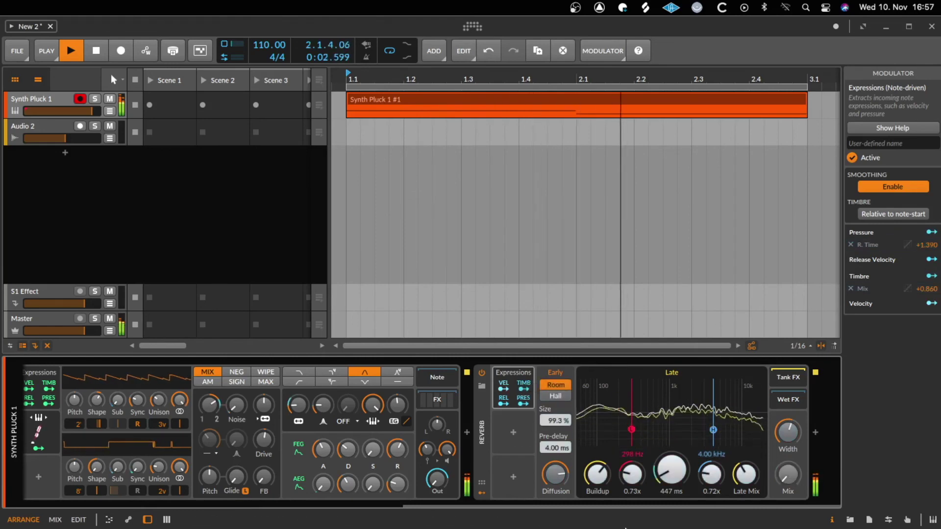
# Insert a Delay-1 device after the Reverb and turn its mix down fully.
pyautogui.click(815, 433)
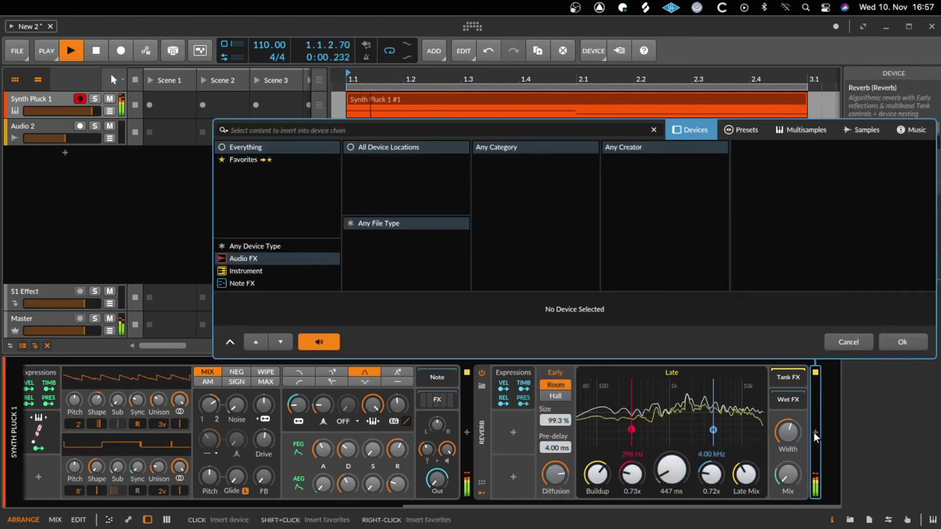
pyautogui.write('del')
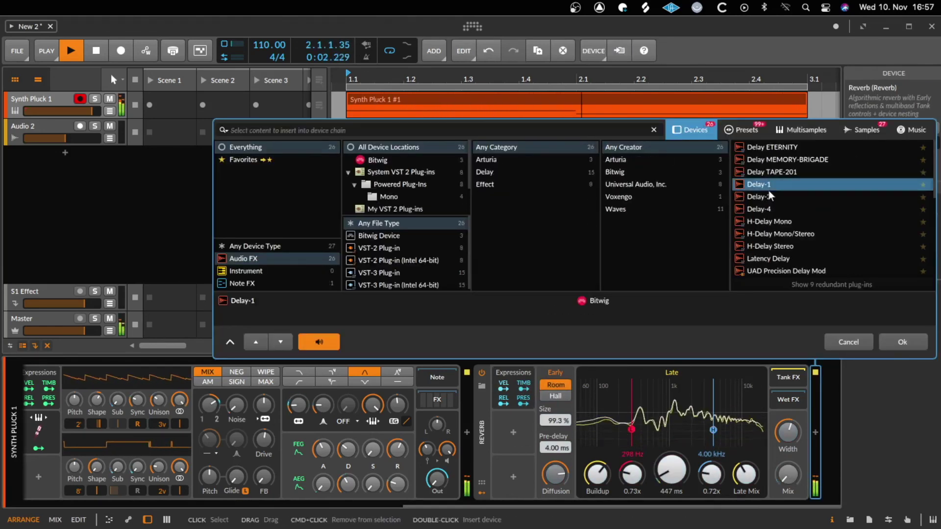
pyautogui.doubleClick(765, 185)
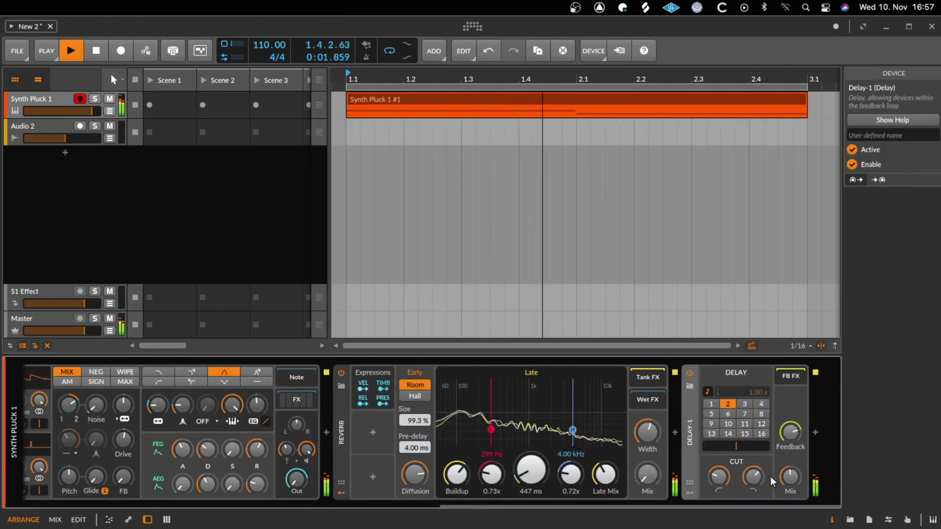
pyautogui.moveTo(802, 440); pyautogui.dragTo(802, 447)
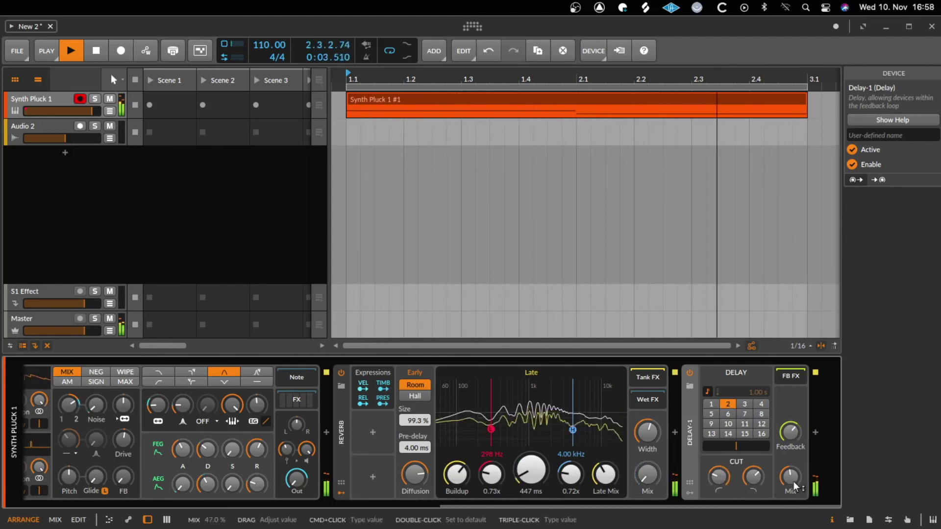
pyautogui.moveTo(794, 487); pyautogui.dragTo(795, 520)
# Expand Delay-1's modulators and add an Expressions modulator to its first slot.
pyautogui.click(690, 493)
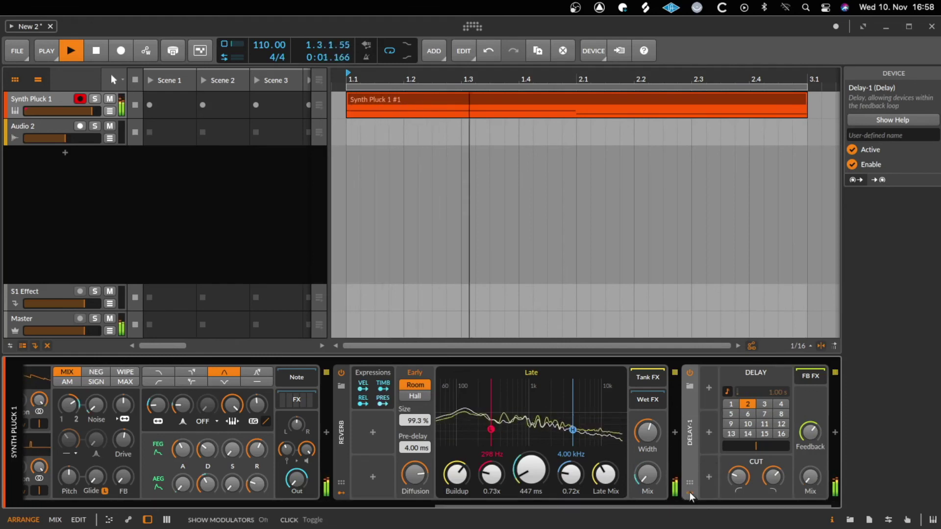
pyautogui.click(709, 387)
pyautogui.write('ex')
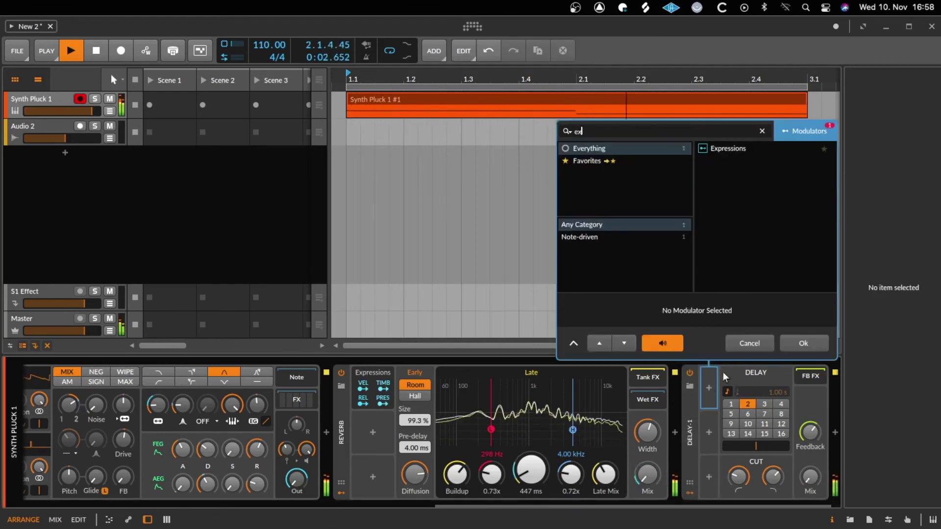
pyautogui.doubleClick(701, 150)
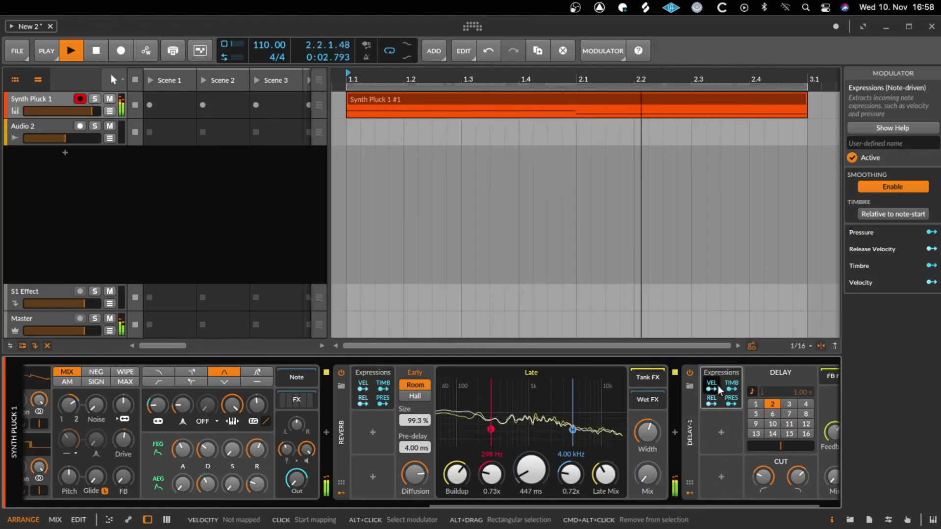
# Map timbre to Delay-1's mix with an amount of +0.880.
pyautogui.click(731, 387)
pyautogui.moveTo(666, 507); pyautogui.dragTo(689, 506)
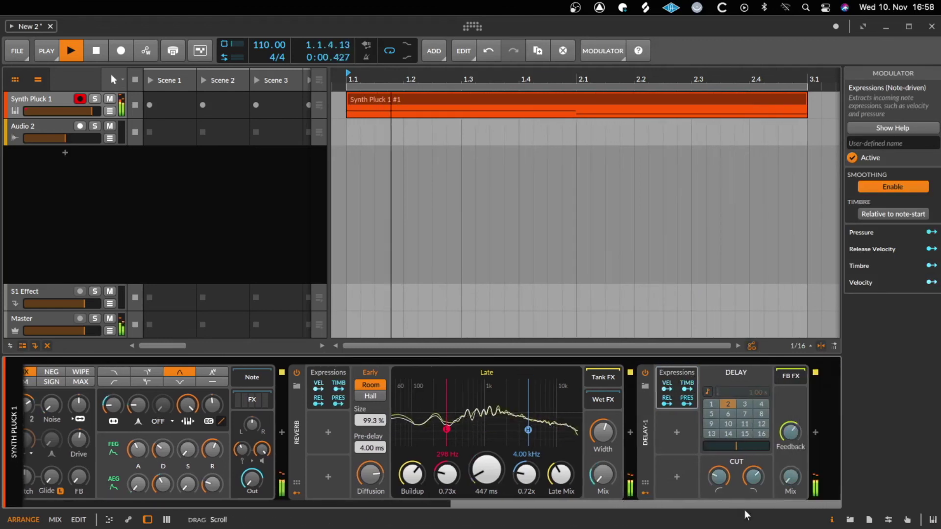
pyautogui.moveTo(790, 476); pyautogui.dragTo(790, 456)
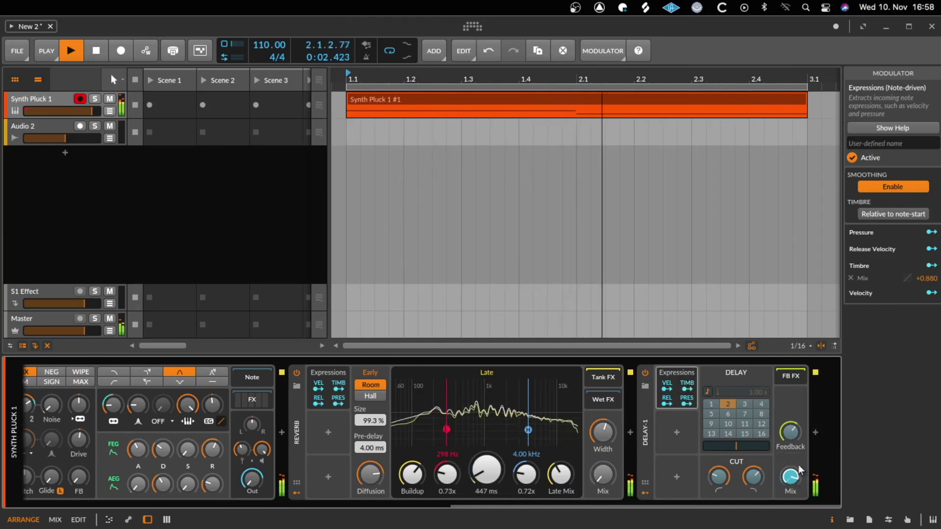
pyautogui.moveTo(798, 504); pyautogui.dragTo(287, 504)
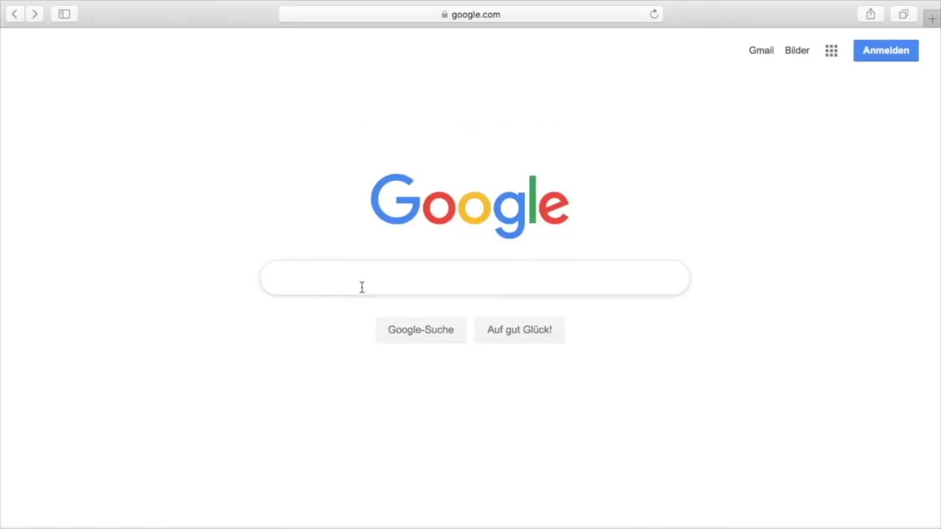
pyautogui.write('mu')
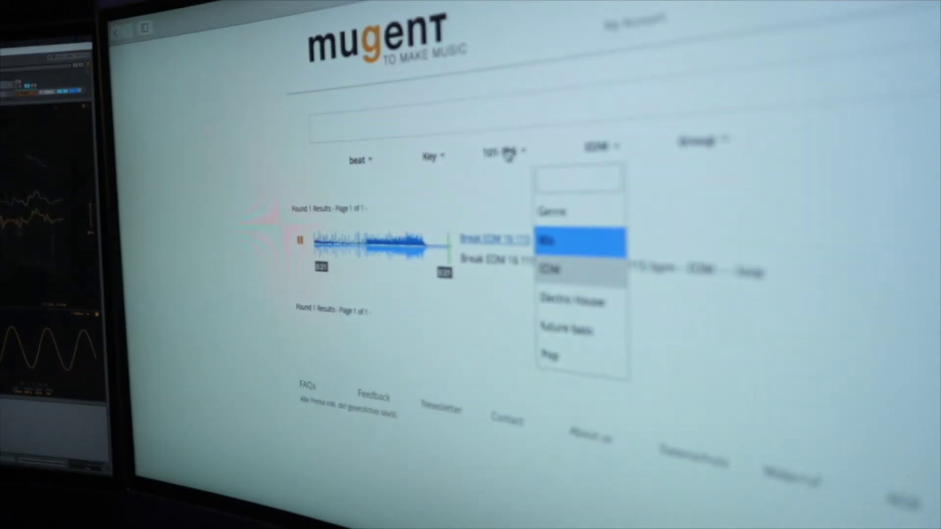
# Switch to the mugent sample website and reset the tempo filter of the search results to Tempo.
pyautogui.click(502, 152)
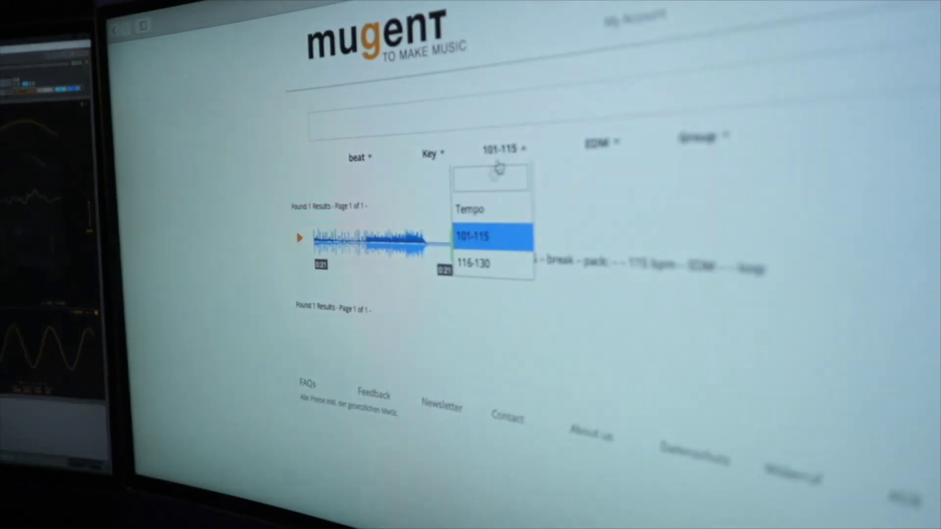
pyautogui.click(478, 211)
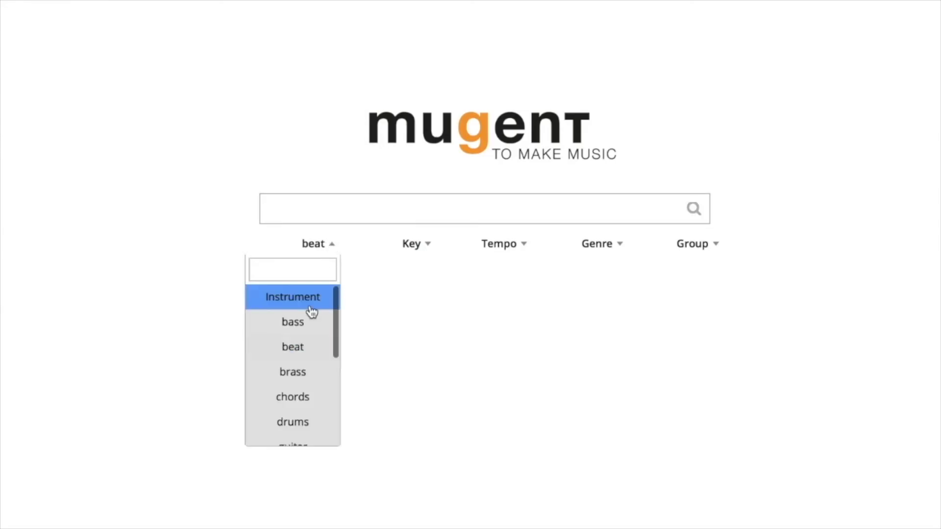
# Search the mugent sample library for "cong" and show the browser's list of downloads.
pyautogui.scroll(-1, 312, 312)
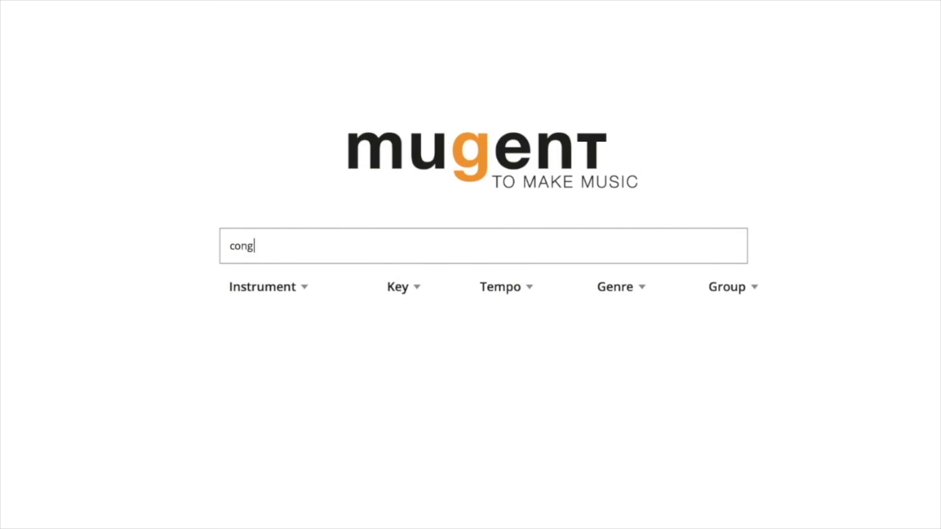
pyautogui.press('Return')
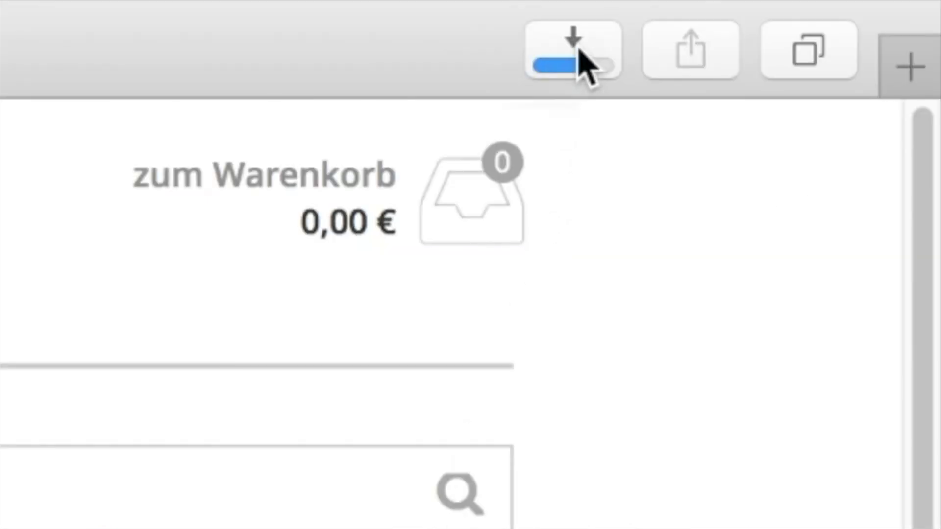
pyautogui.click(583, 64)
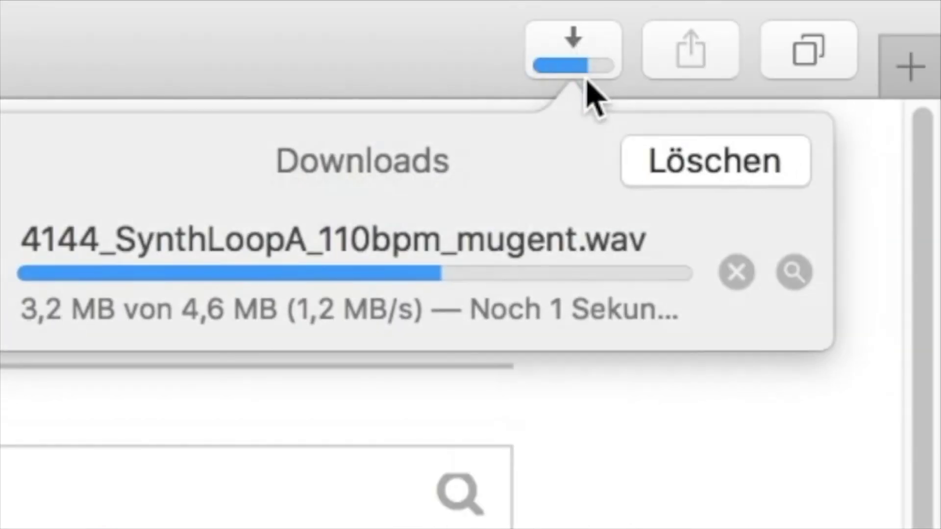
# Set the instrument filter to synth on the mugent start page and to beat on the results page.
pyautogui.click(332, 245)
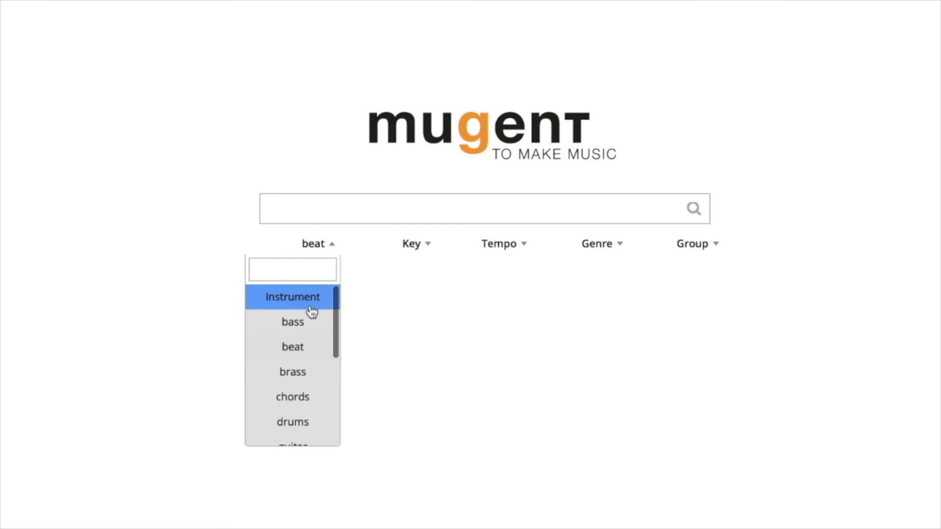
pyautogui.scroll(-2, 310, 308)
pyautogui.scroll(-2, 312, 311)
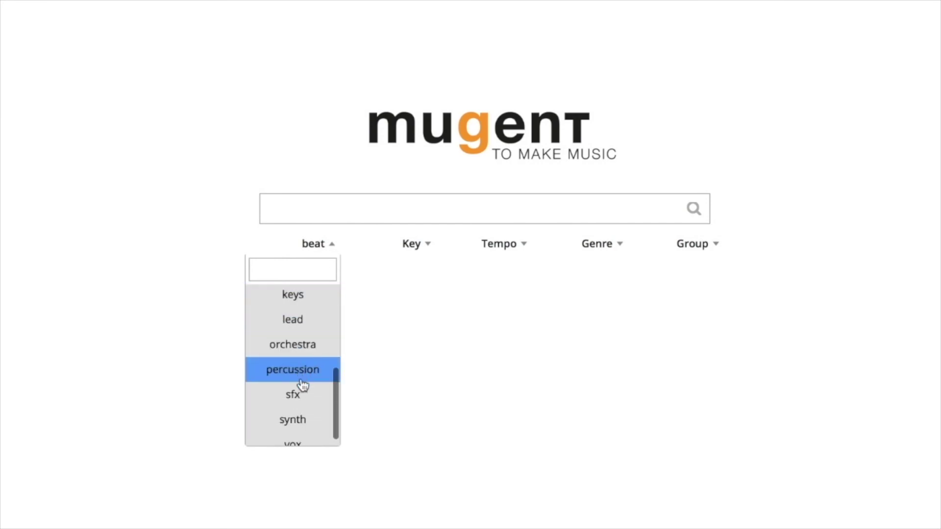
pyautogui.click(302, 420)
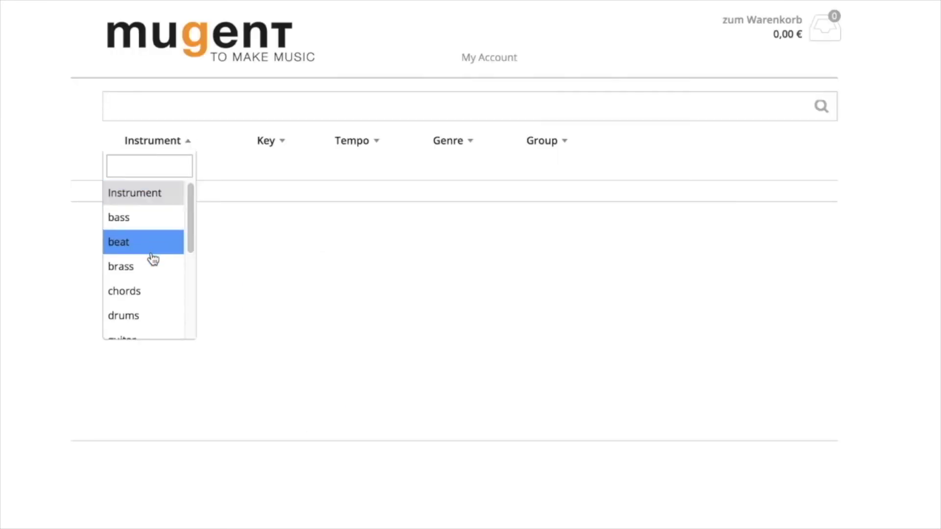
pyautogui.click(149, 251)
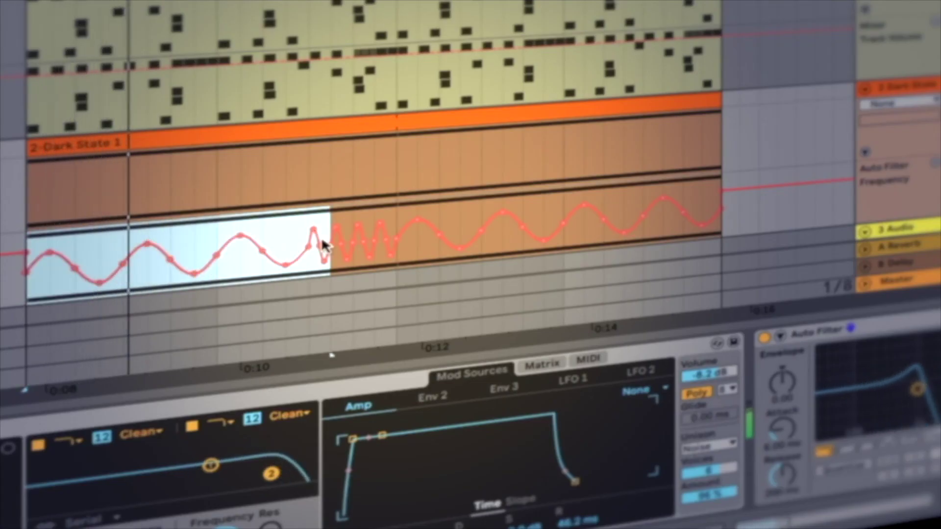